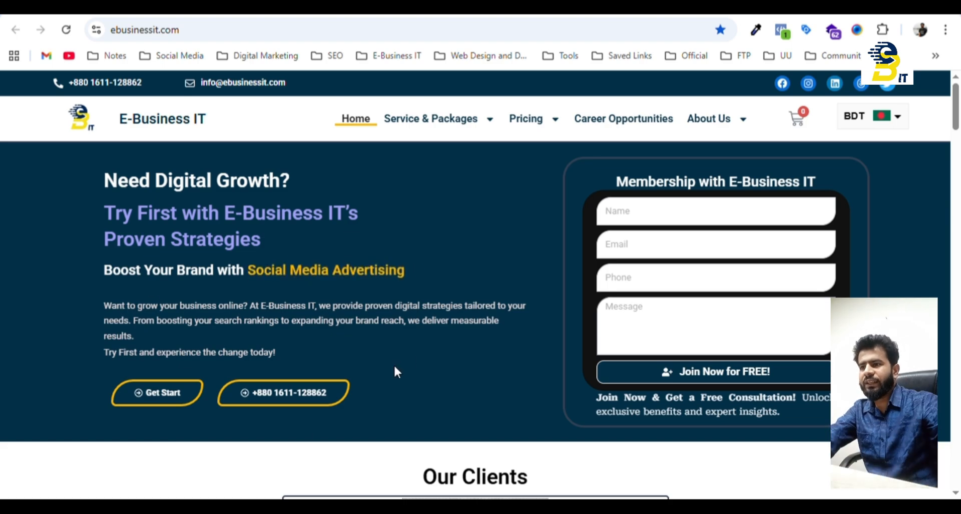
Scroll through the E-Business IT homepage, then switch to the Hostinger hPanel tab.
scroll(443, 326, down, 1)
scroll(440, 322, down, 8)
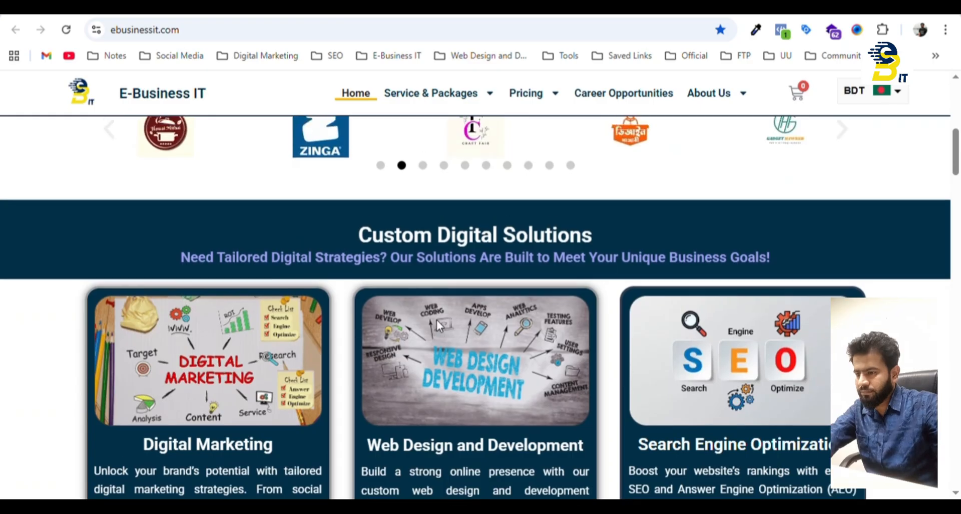
scroll(440, 325, up, 3)
scroll(438, 323, up, 5)
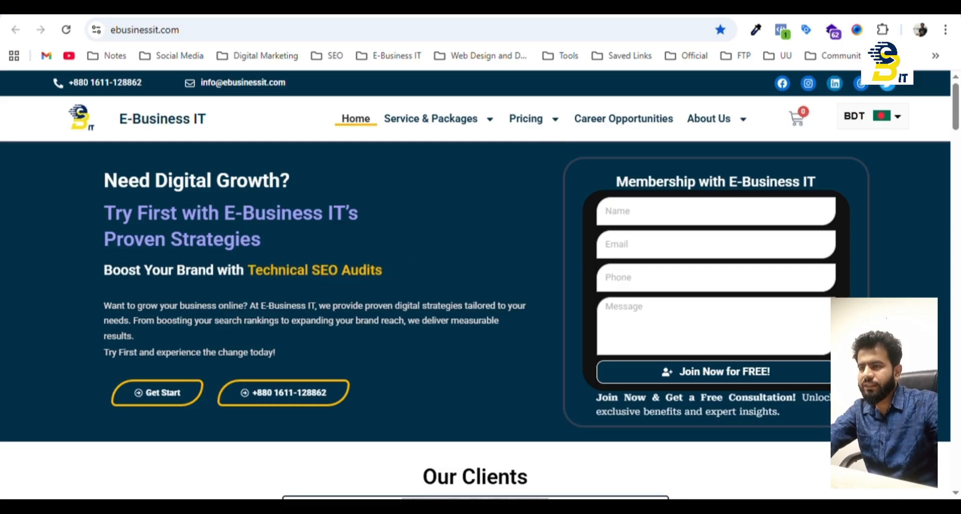
click(589, 8)
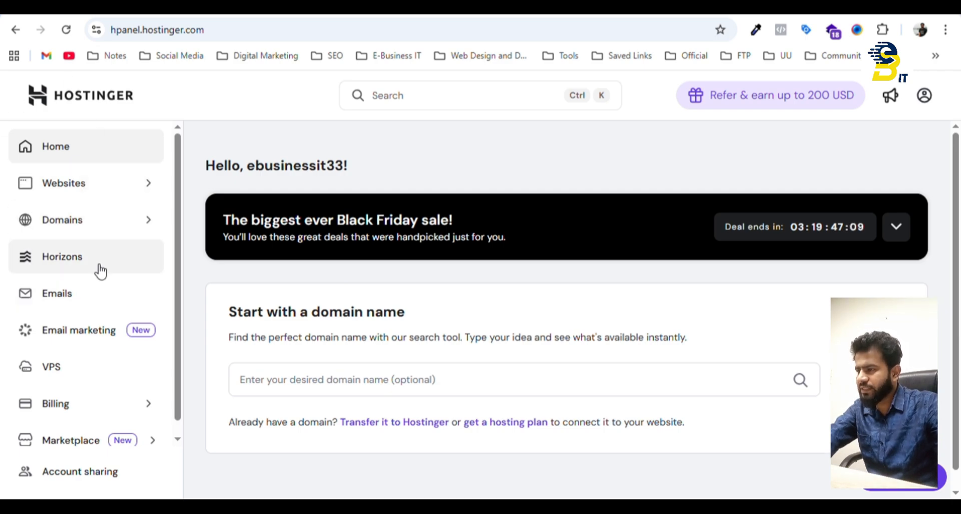
Open Websites and scroll through the Business Web Hosting WordPress sites, like jewel.ebusinessit.site.
click(105, 190)
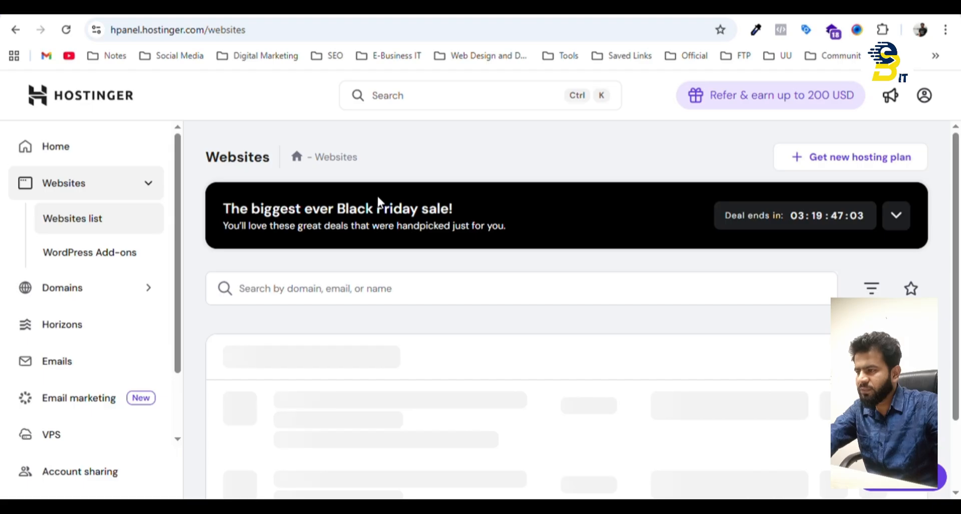
scroll(378, 200, down, 3)
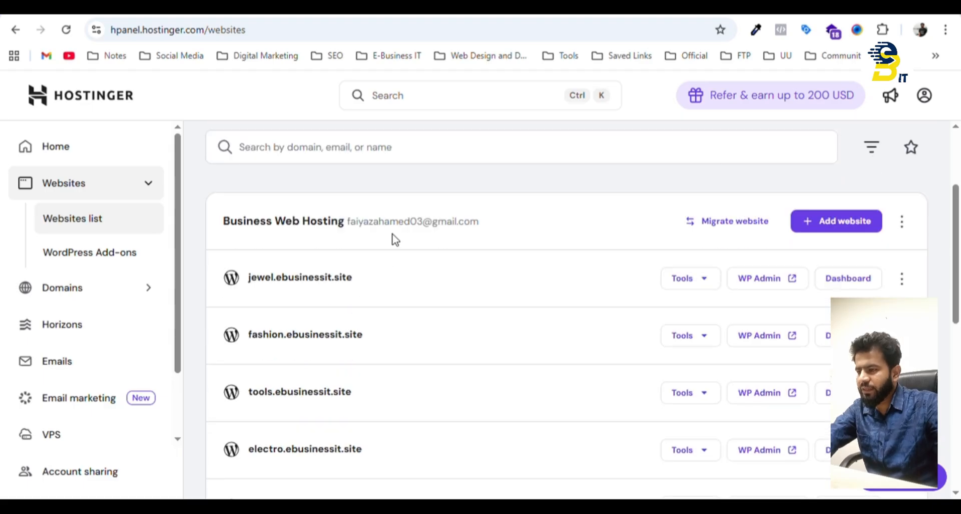
scroll(385, 322, down, 1)
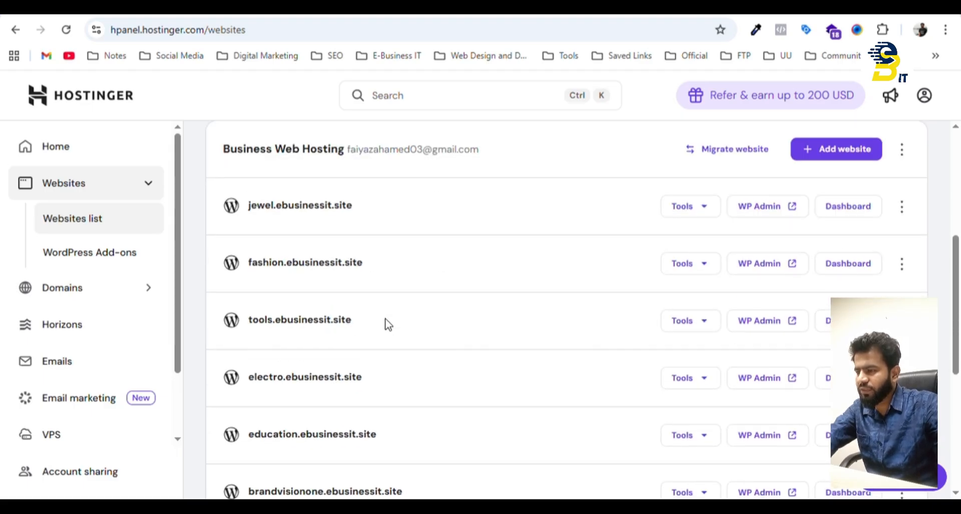
scroll(386, 322, down, 1)
scroll(378, 316, down, 3)
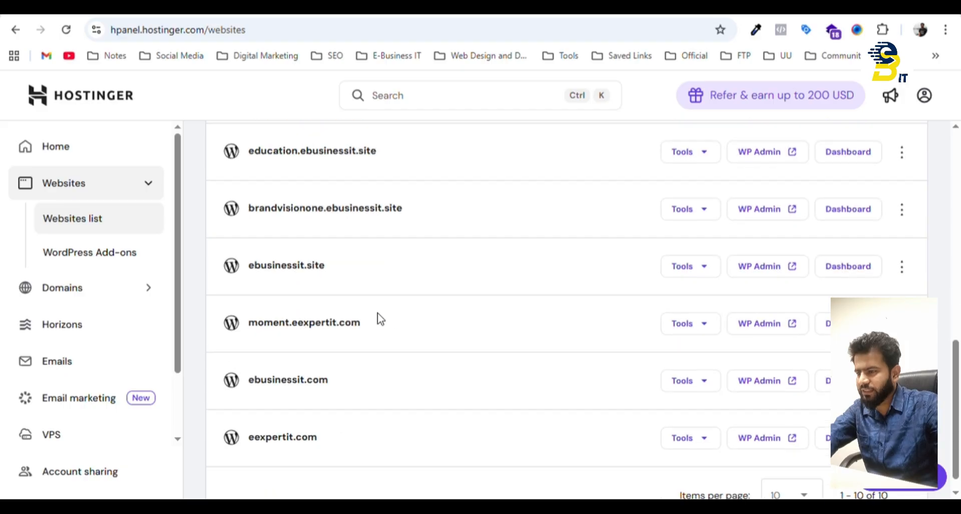
scroll(377, 313, up, 3)
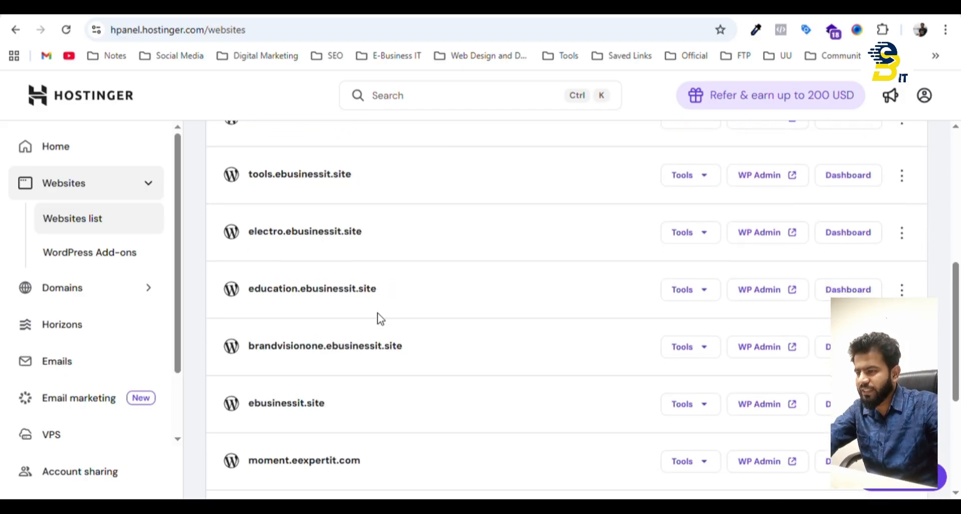
scroll(377, 312, up, 2)
scroll(377, 312, up, 1)
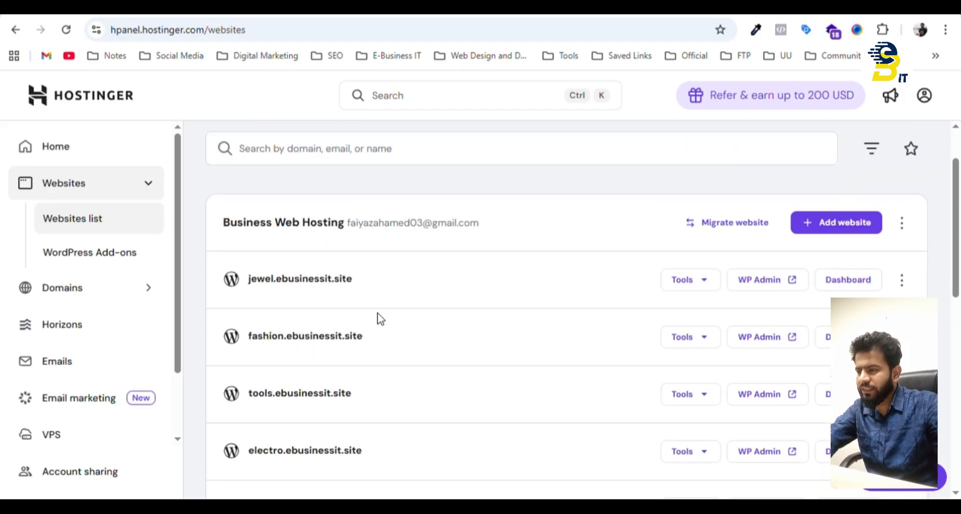
scroll(377, 312, up, 1)
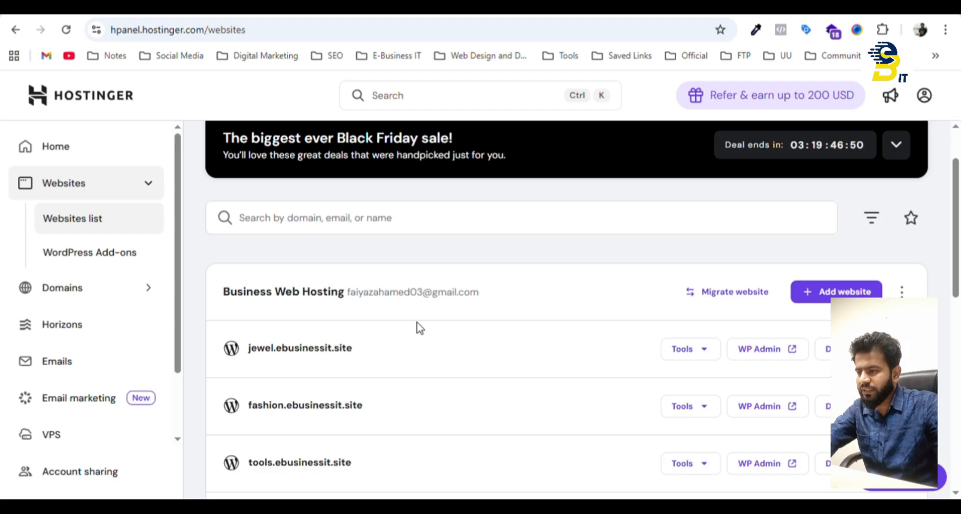
scroll(418, 328, down, 1)
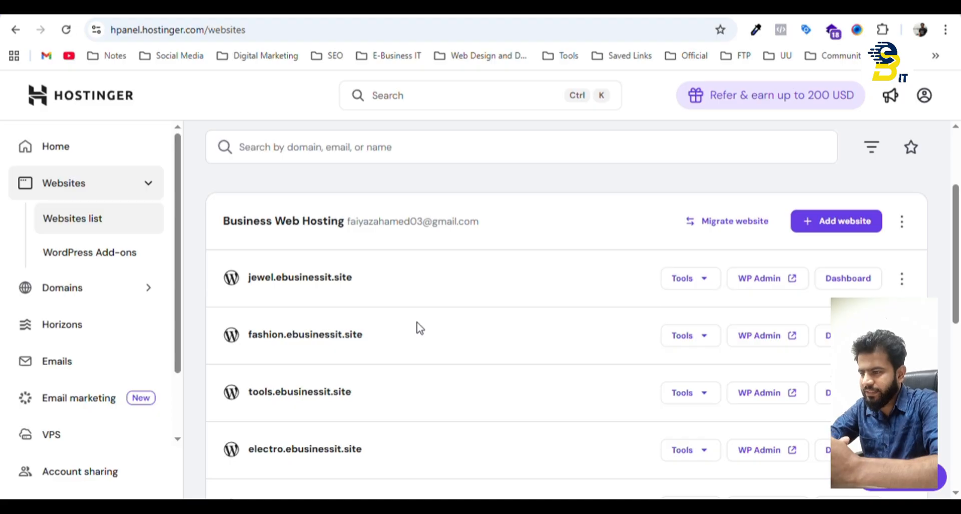
scroll(414, 303, down, 2)
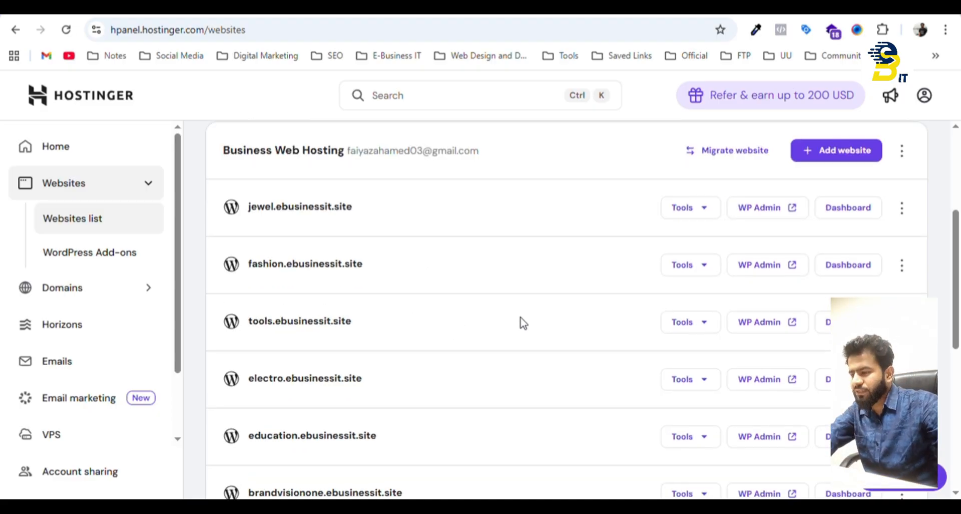
scroll(521, 323, up, 2)
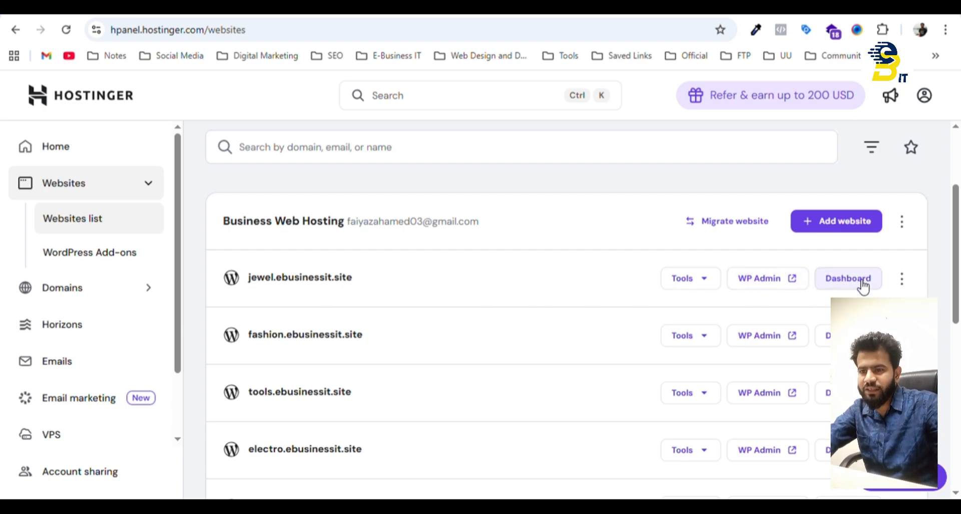
scroll(457, 281, down, 2)
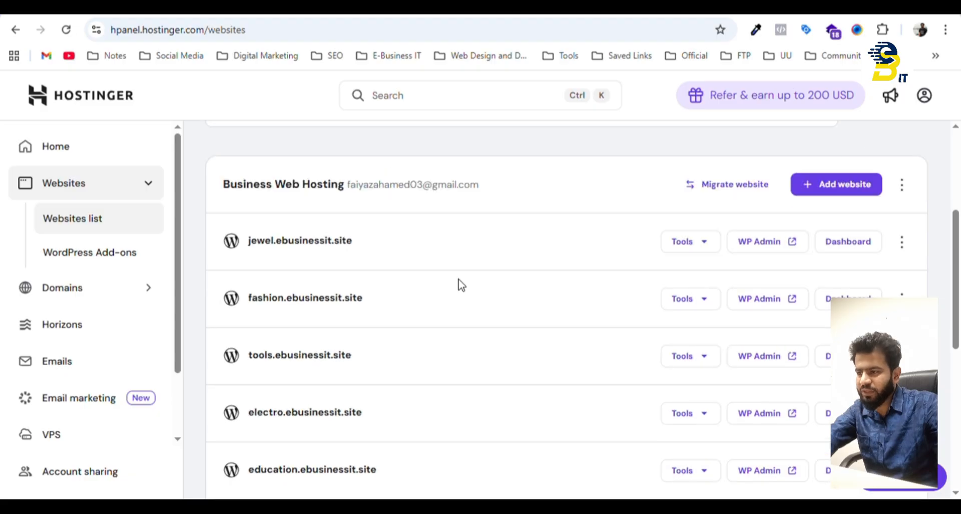
scroll(365, 332, down, 2)
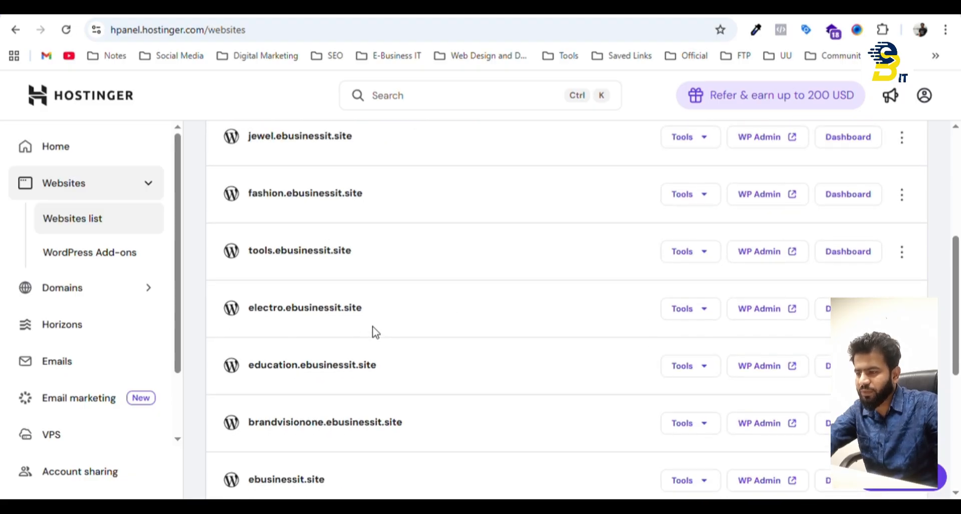
scroll(381, 363, down, 2)
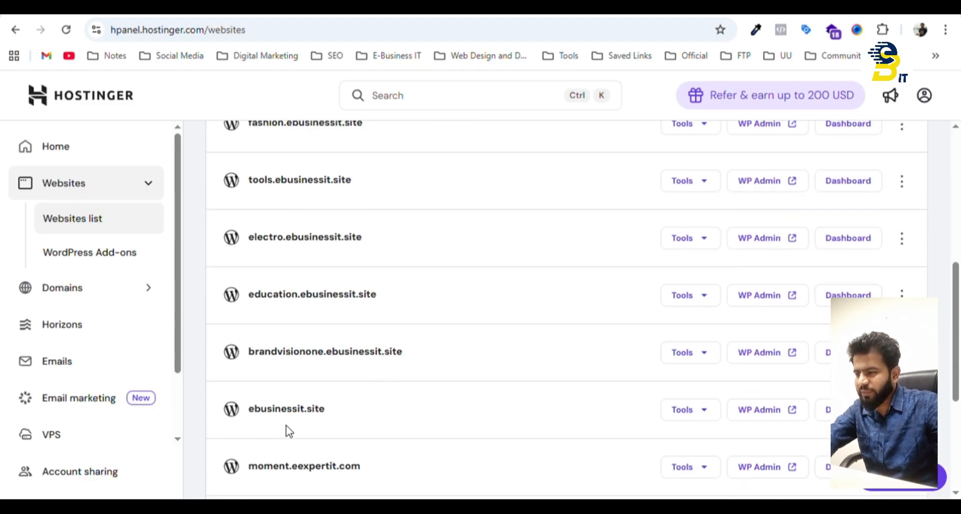
scroll(270, 403, down, 1)
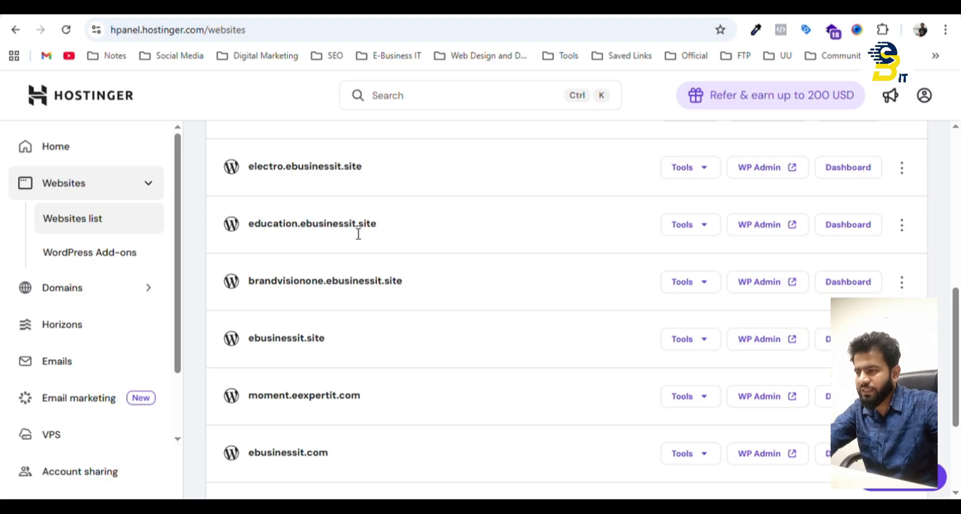
drag(301, 231, 378, 230)
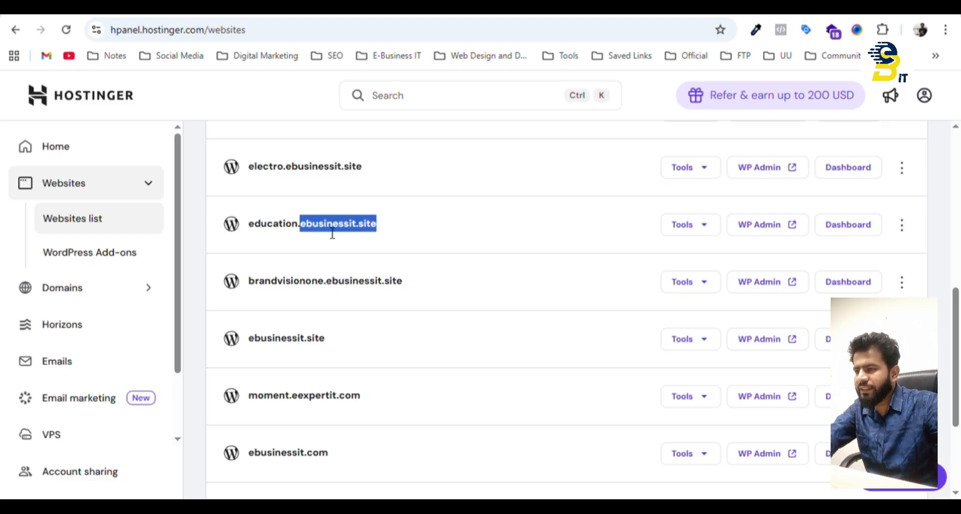
drag(302, 230, 258, 234)
click(305, 232)
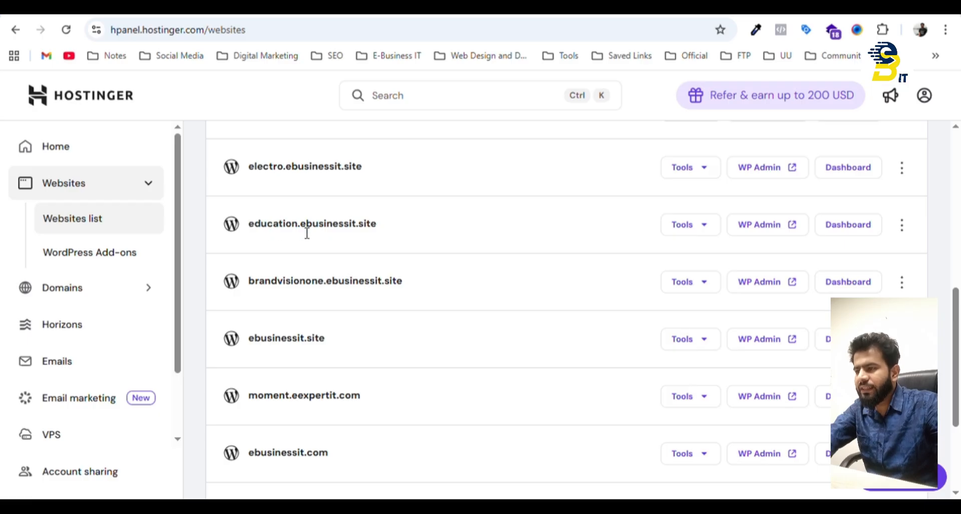
scroll(345, 232, up, 1)
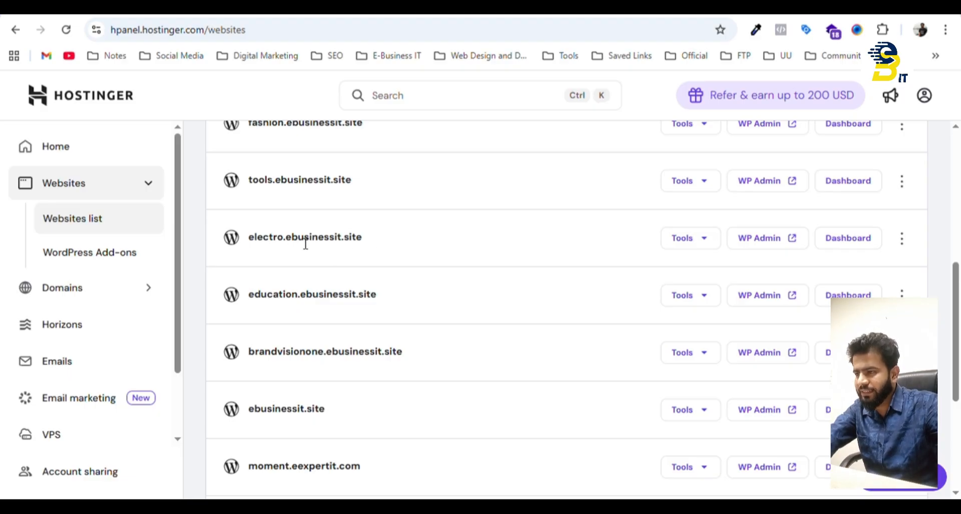
drag(303, 244, 367, 250)
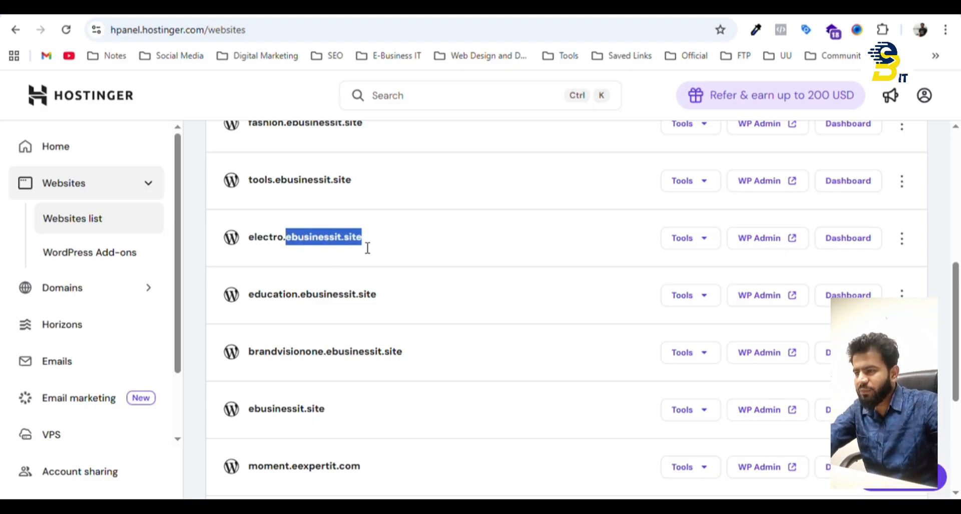
drag(284, 243, 249, 245)
click(311, 244)
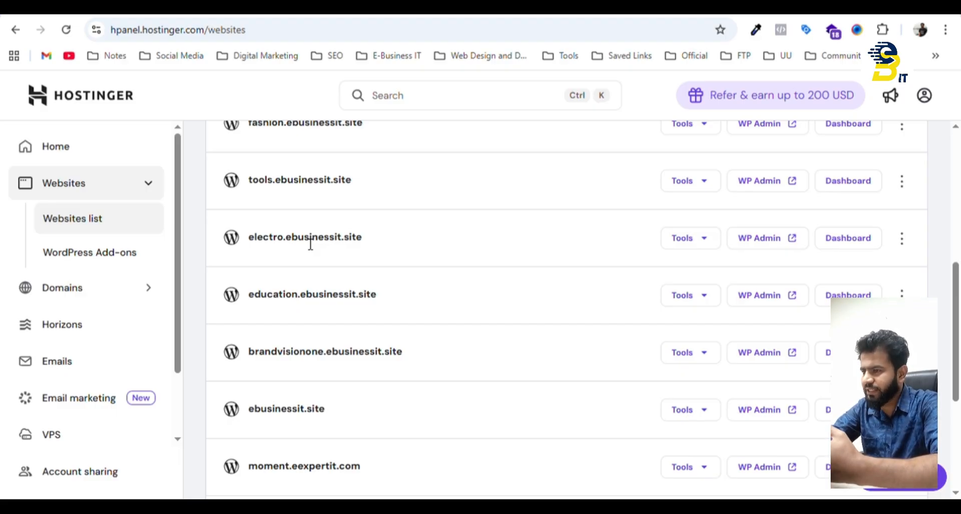
scroll(290, 339, down, 2)
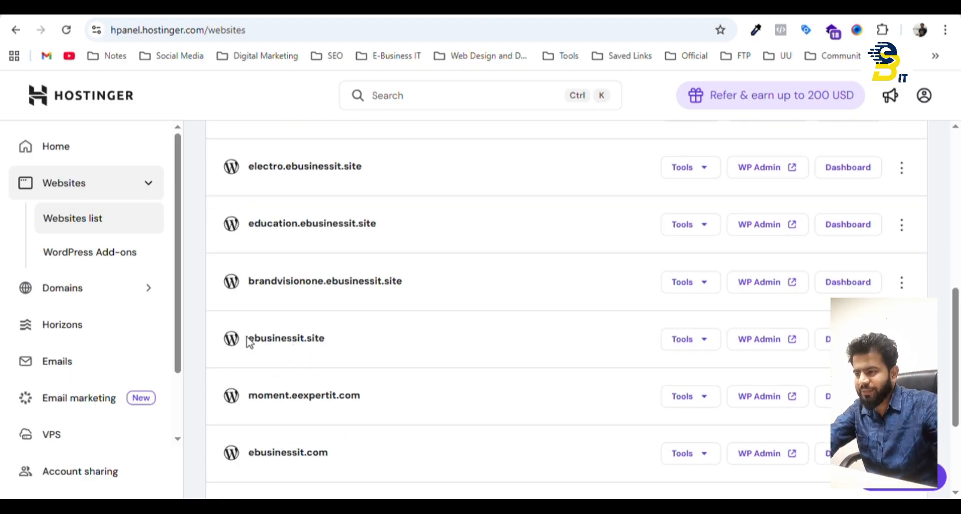
drag(246, 339, 328, 339)
click(388, 345)
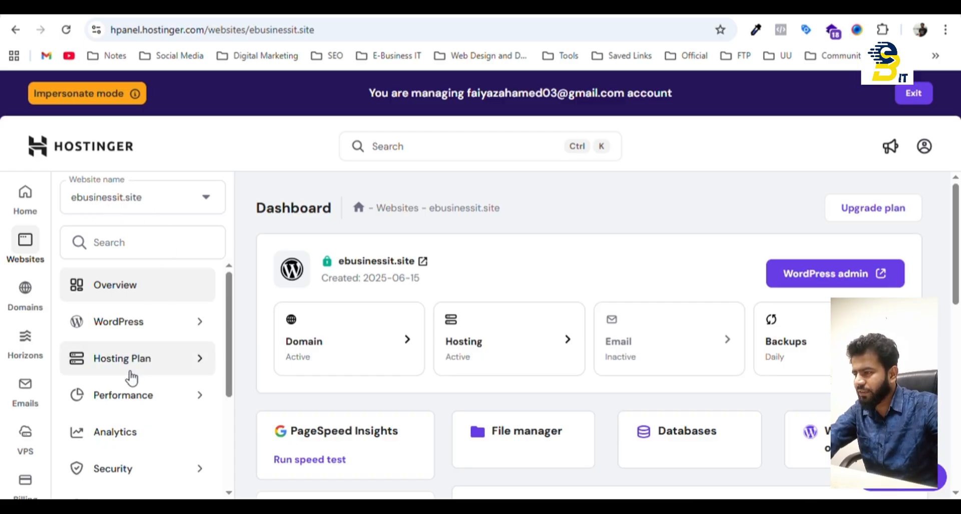
Scroll the ebusinessit.site dashboard to Tips to improve, showing 26 malware cases and vulnerable plugins.
scroll(165, 422, down, 2)
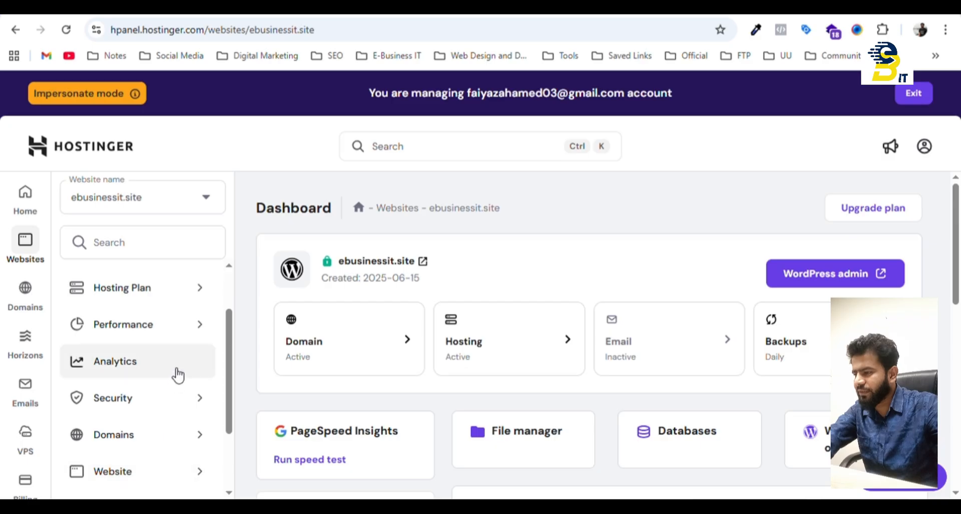
scroll(476, 373, down, 2)
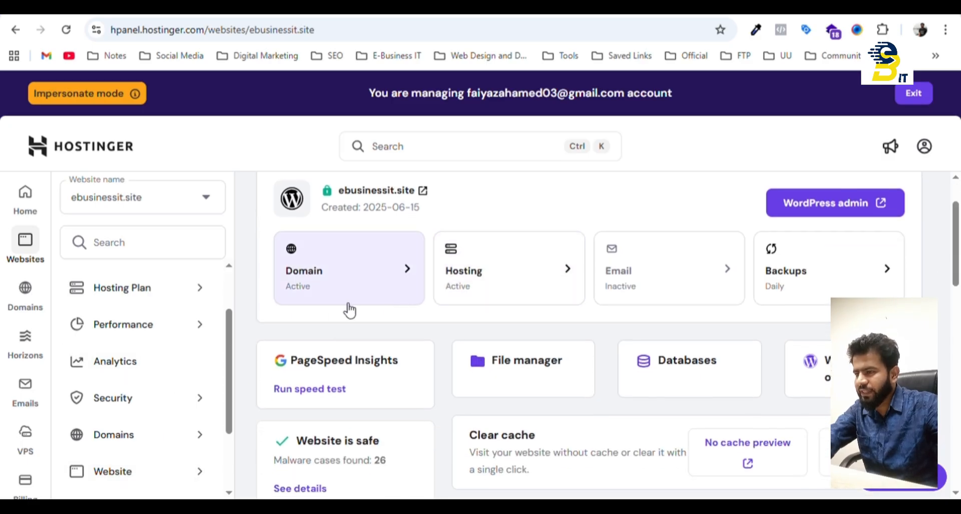
scroll(748, 315, down, 1)
scroll(748, 315, down, 5)
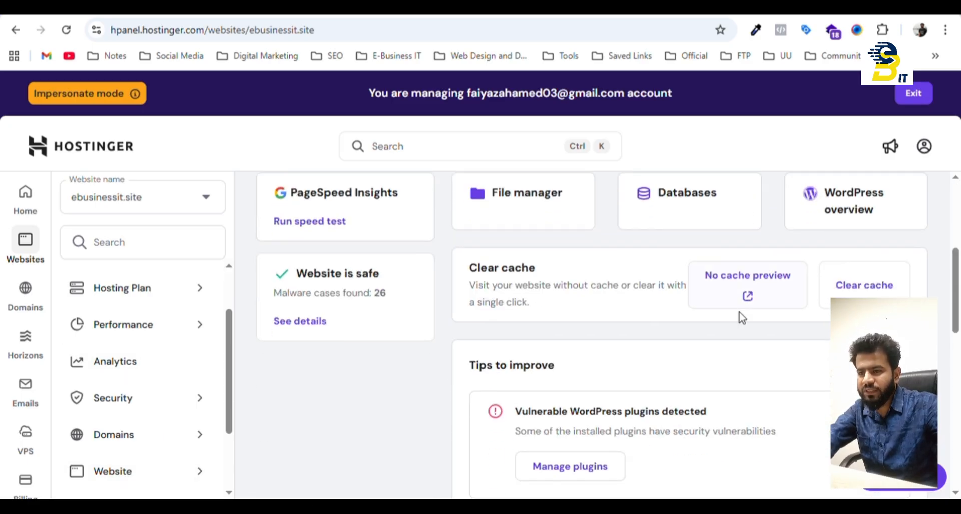
scroll(450, 320, up, 3)
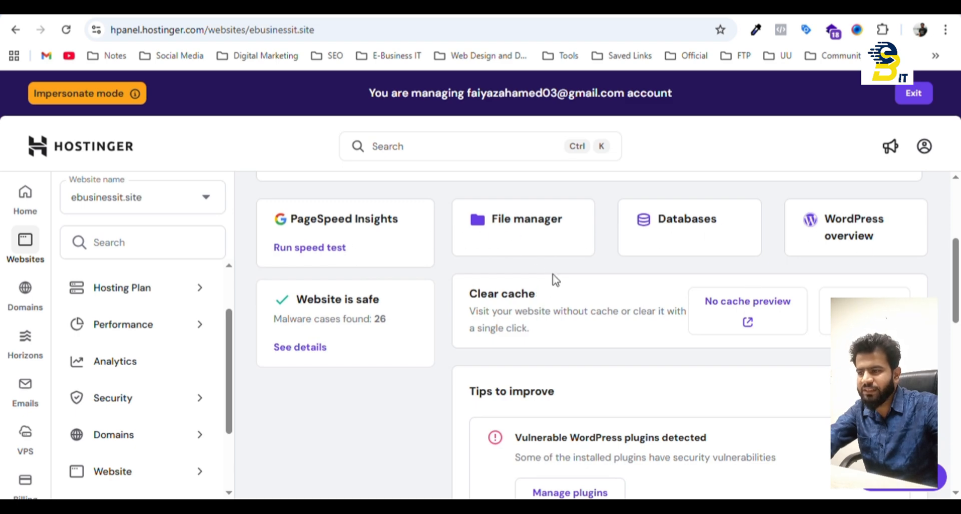
scroll(507, 304, down, 3)
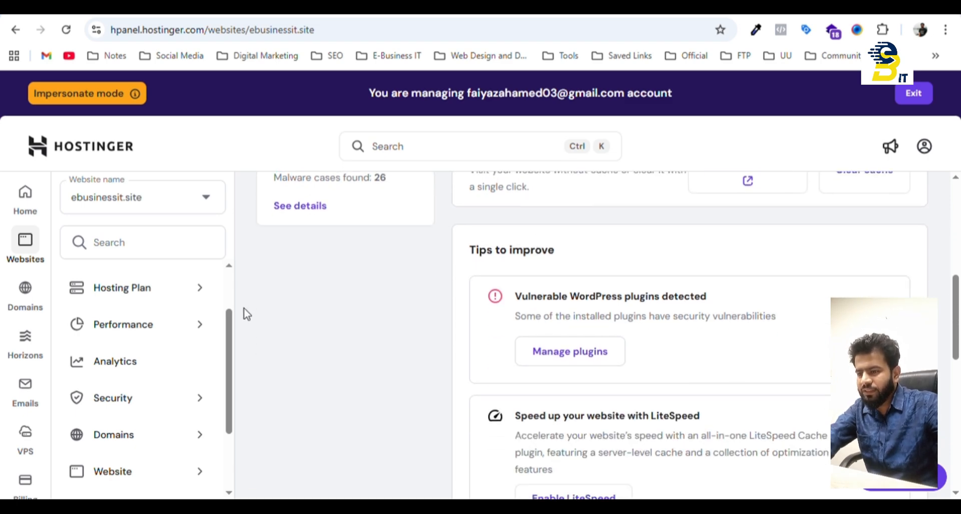
scroll(148, 302, down, 2)
scroll(149, 304, down, 1)
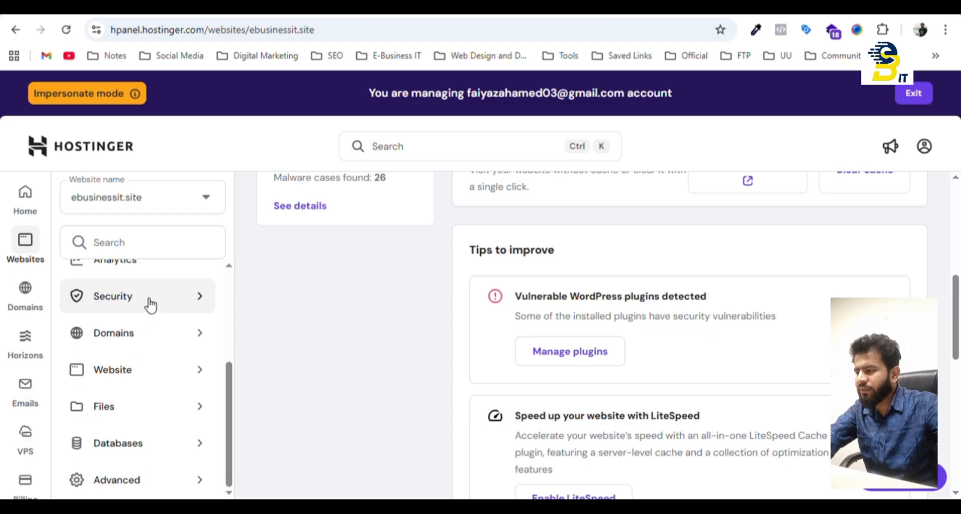
Browse the Domains and Website sidebar menus, then go to the Subdomains page for ebusinessit.site.
click(161, 341)
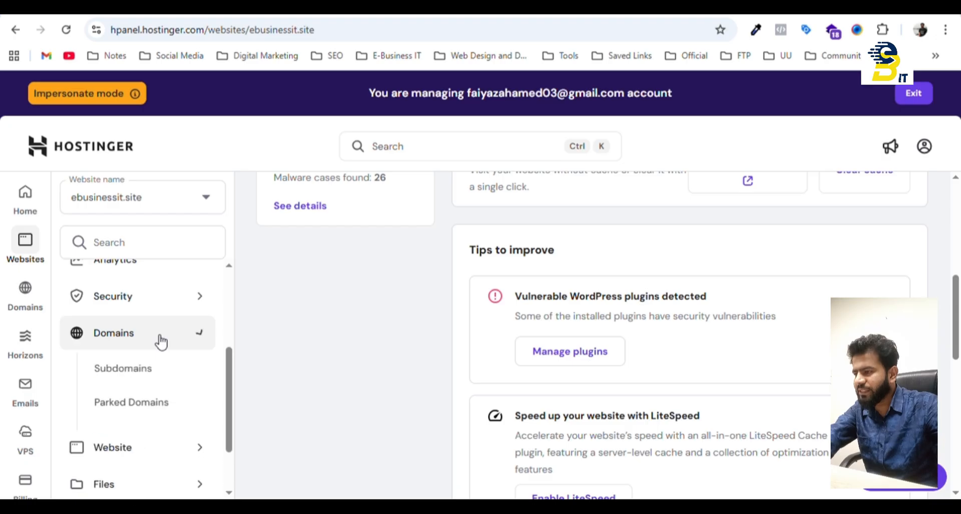
scroll(157, 339, down, 2)
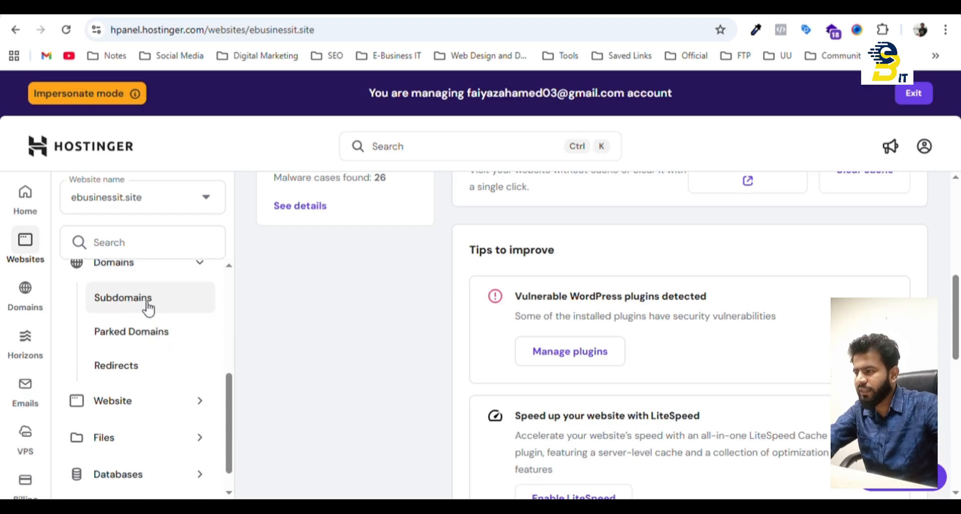
scroll(160, 312, up, 1)
scroll(122, 275, up, 2)
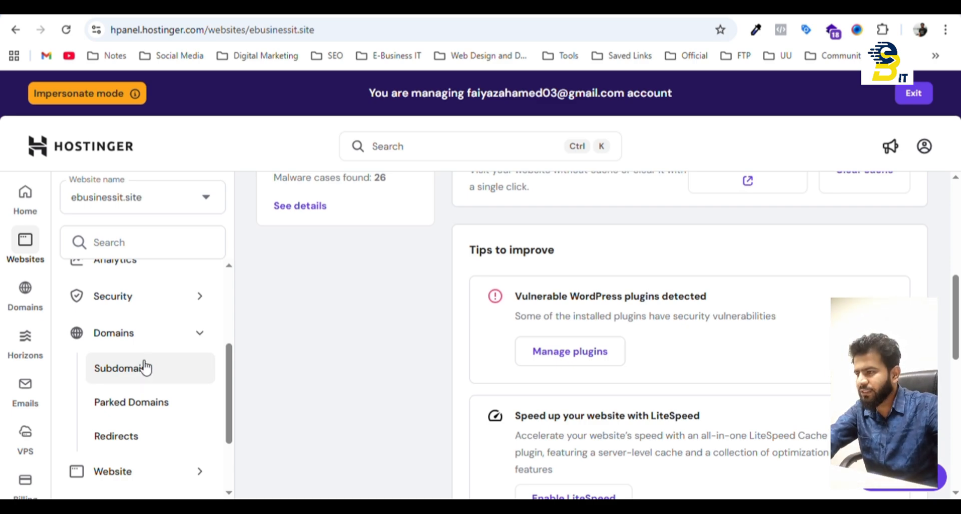
scroll(145, 368, down, 2)
click(171, 406)
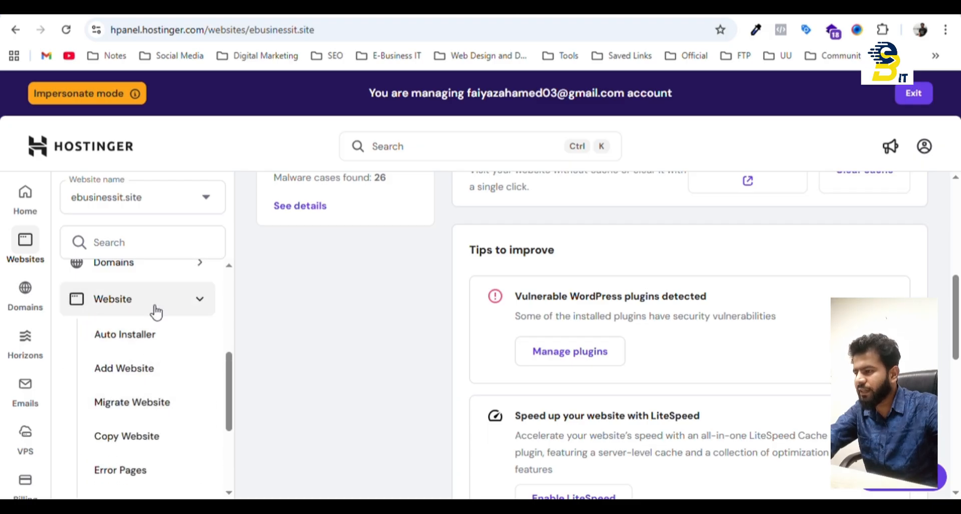
scroll(139, 295, up, 3)
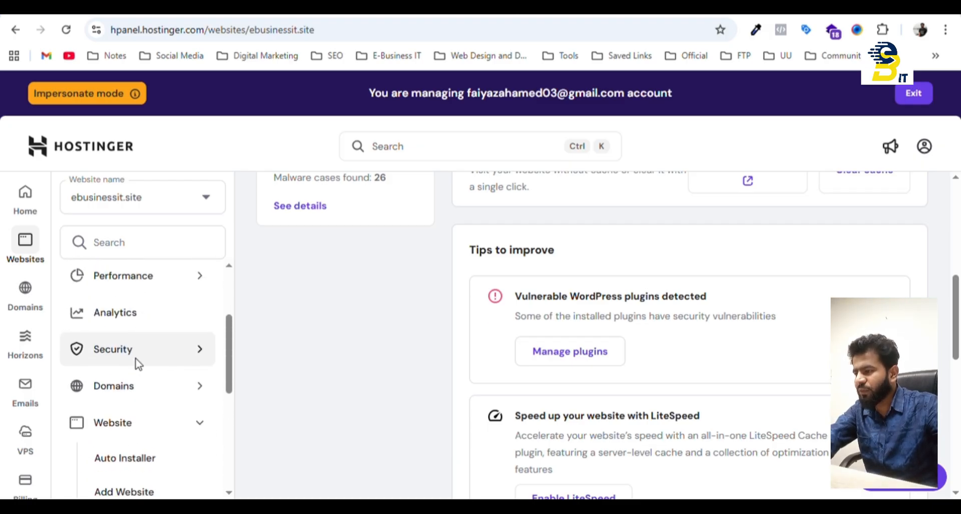
scroll(145, 376, down, 1)
scroll(160, 371, down, 1)
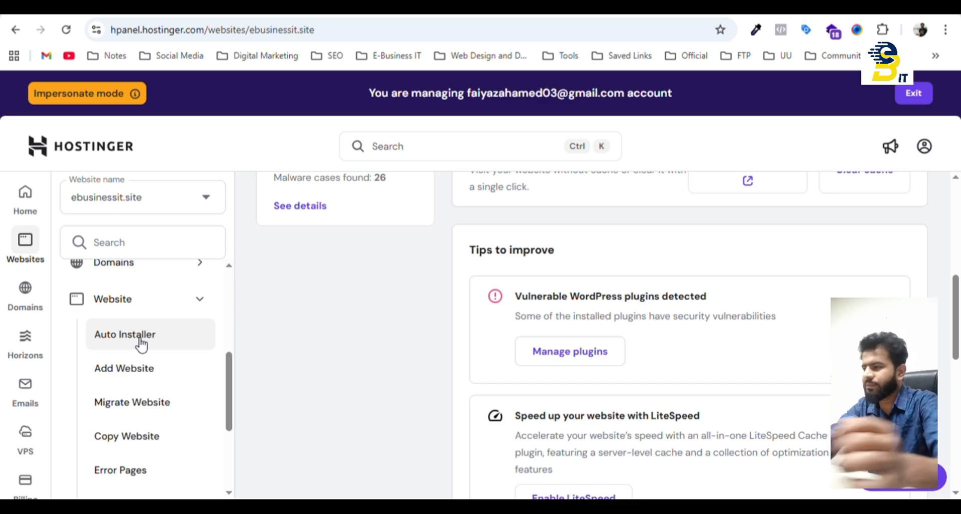
scroll(140, 325, up, 2)
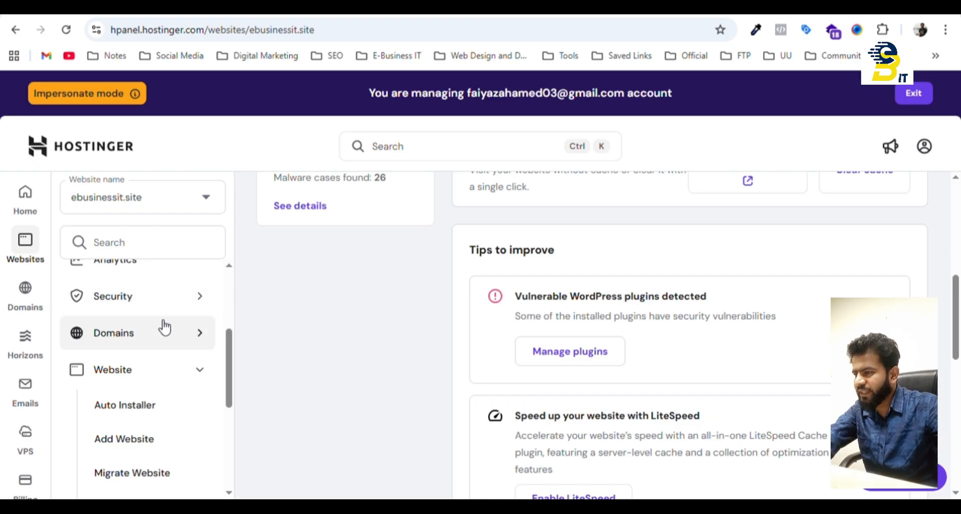
click(167, 342)
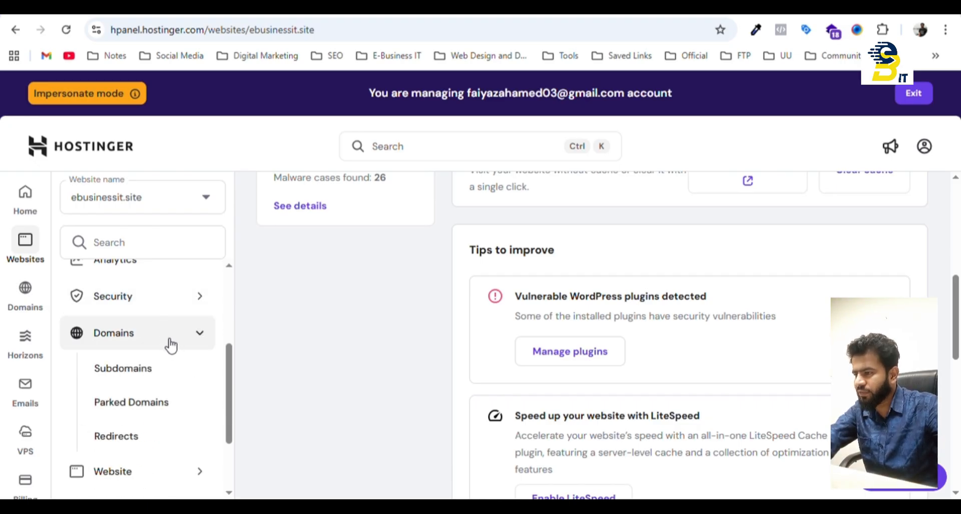
scroll(150, 336, down, 2)
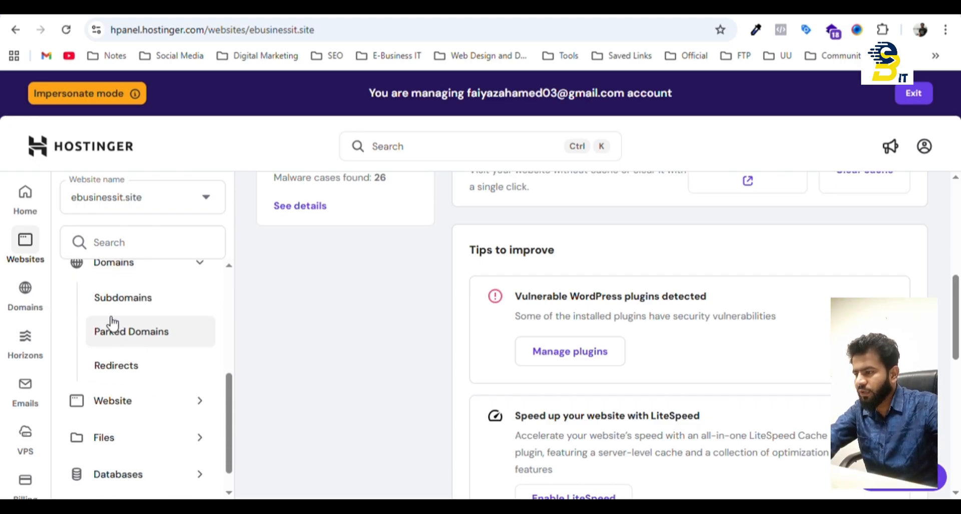
click(144, 309)
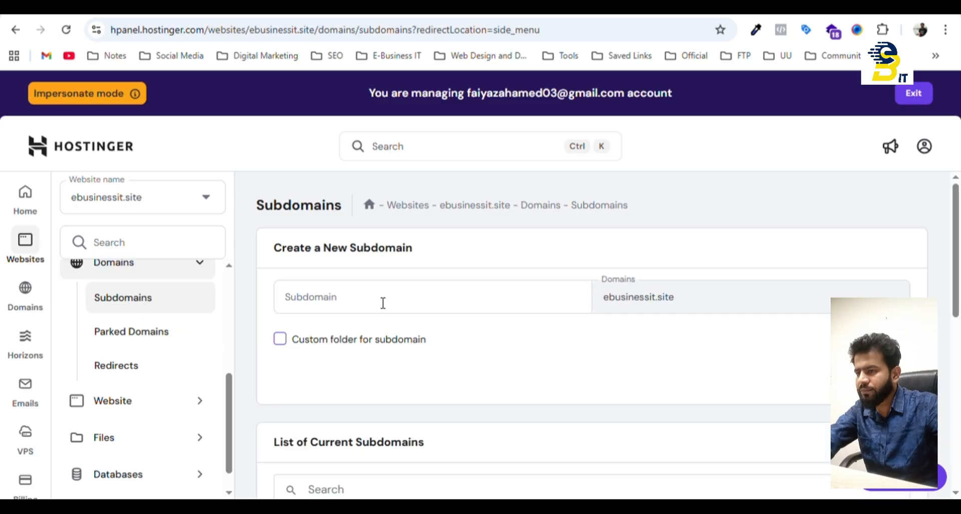
Enter demo1 as the new subdomain name under ebusinessit.site.
click(356, 307)
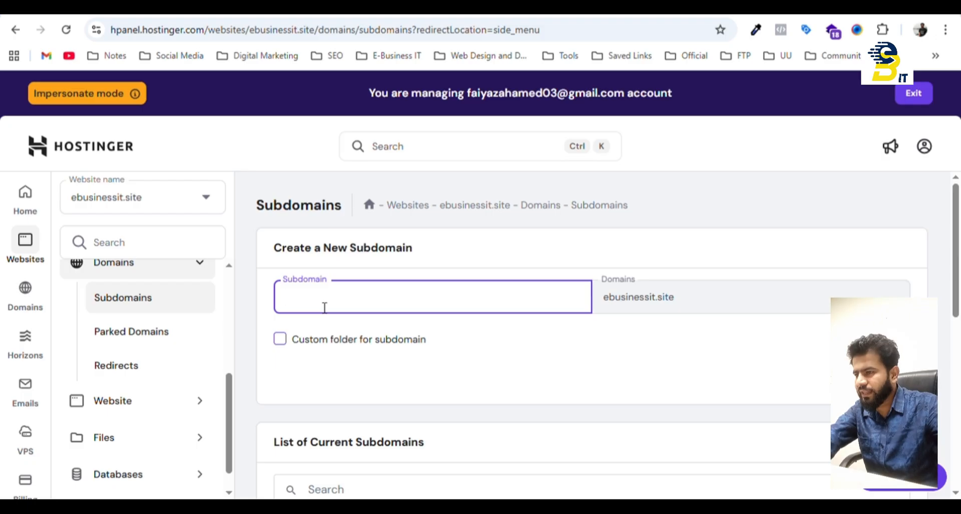
text(de)
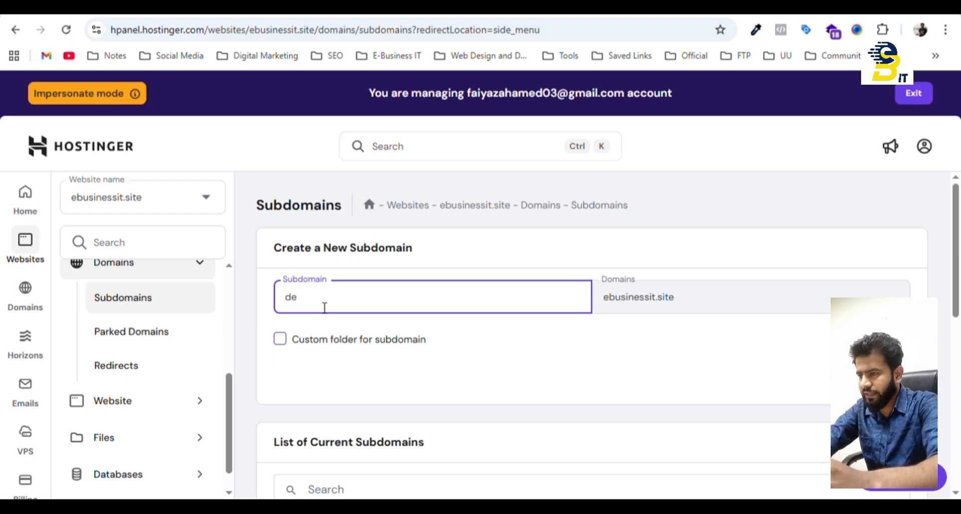
text(mo1)
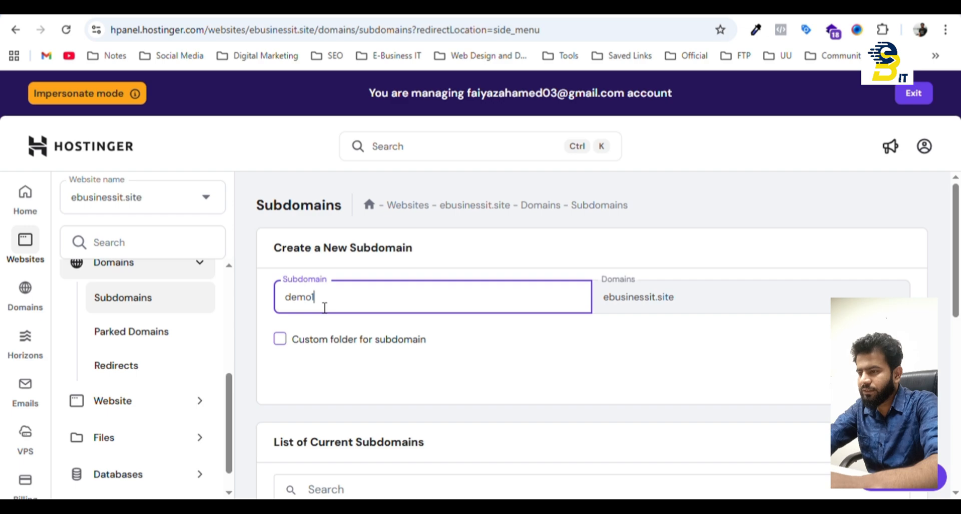
click(505, 339)
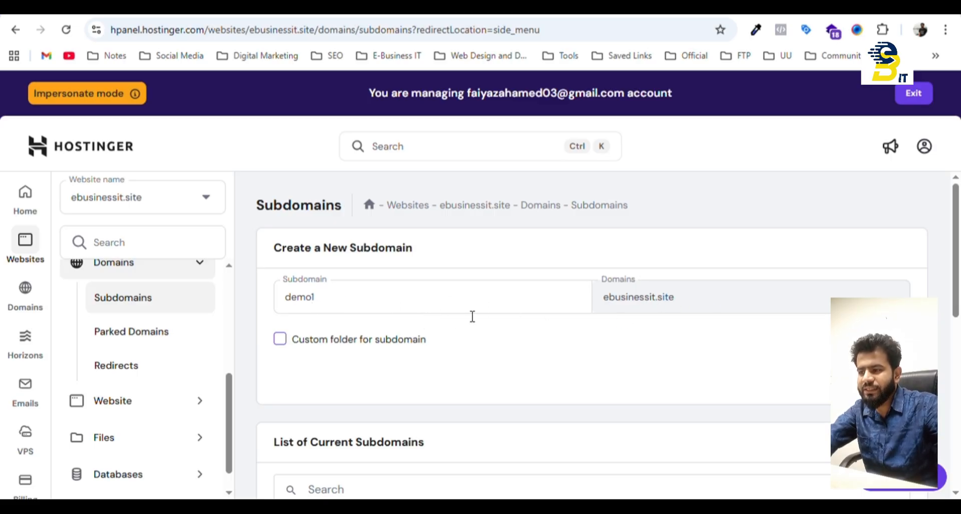
scroll(472, 315, down, 1)
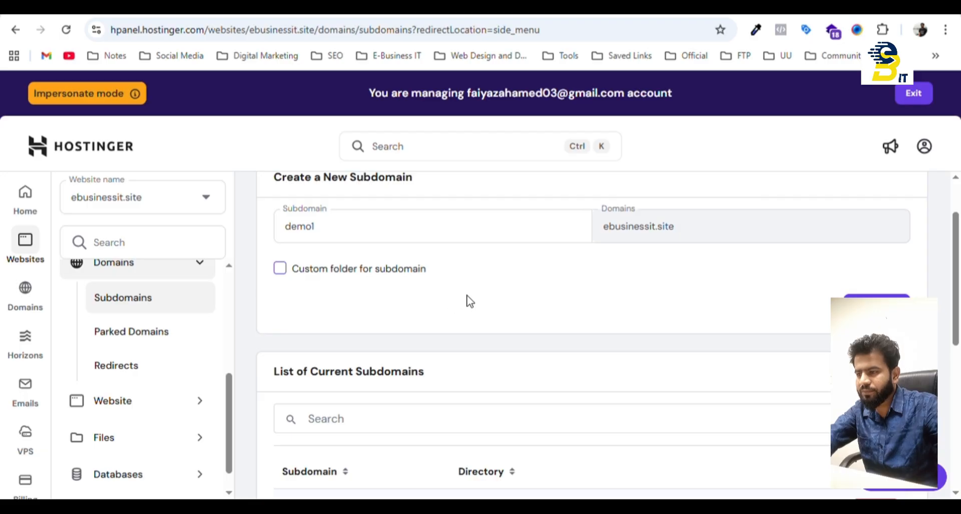
scroll(345, 285, down, 1)
Enable a custom folder for the subdomain and set it to demos/demo1 in public_html.
scroll(403, 283, up, 1)
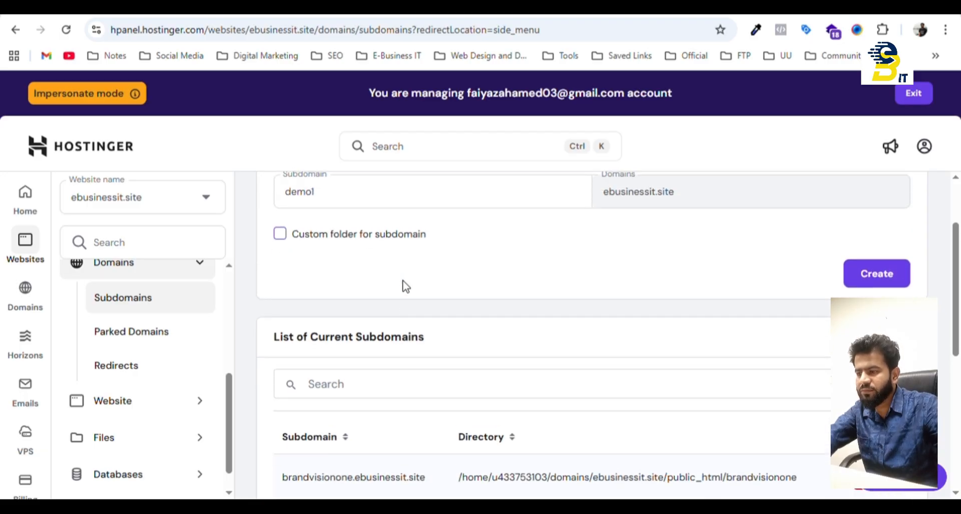
click(281, 269)
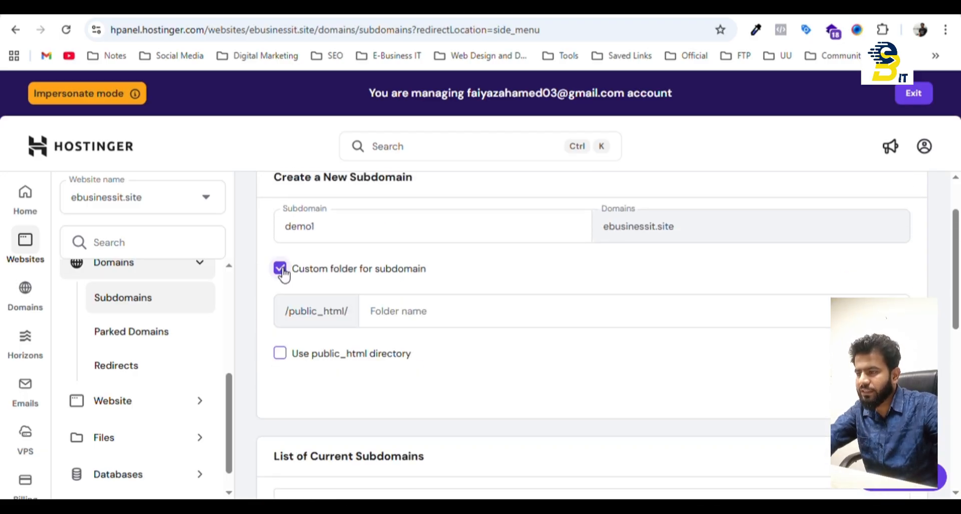
click(403, 317)
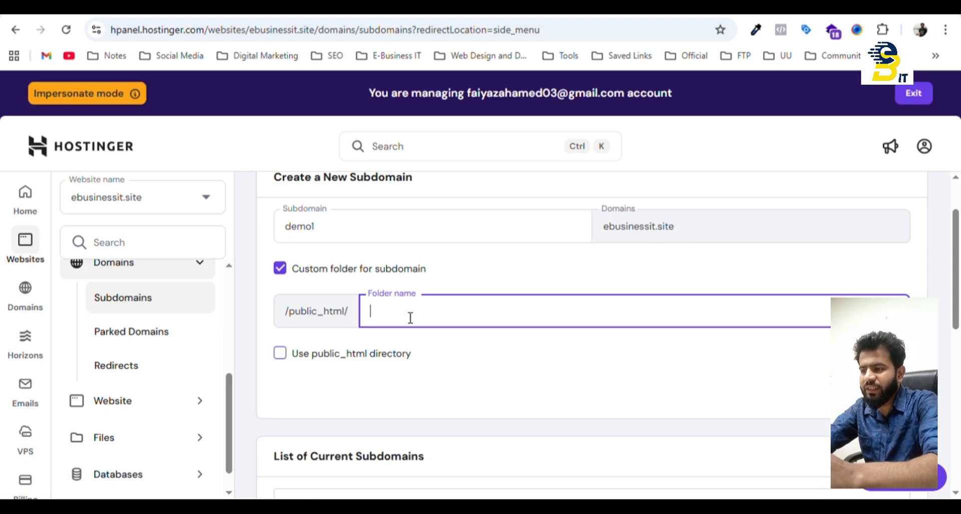
text(demos)
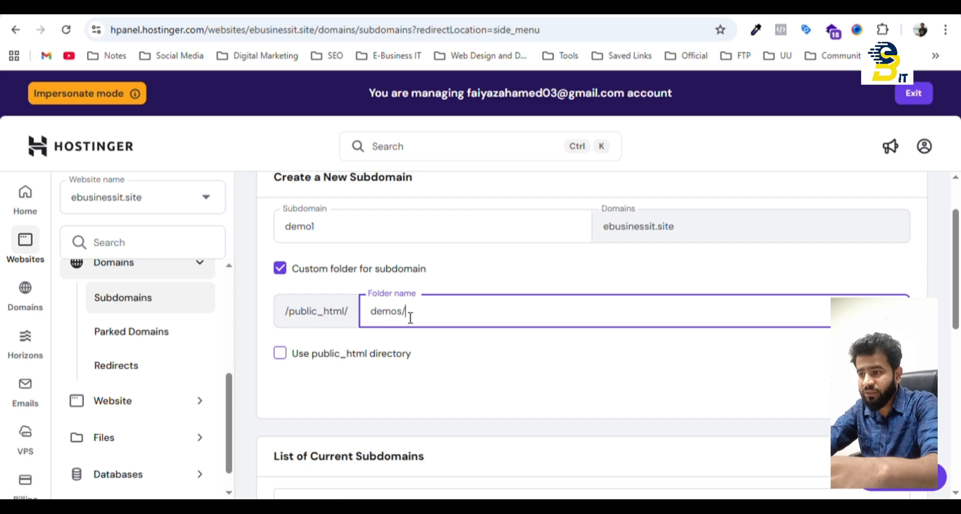
text(/dem)
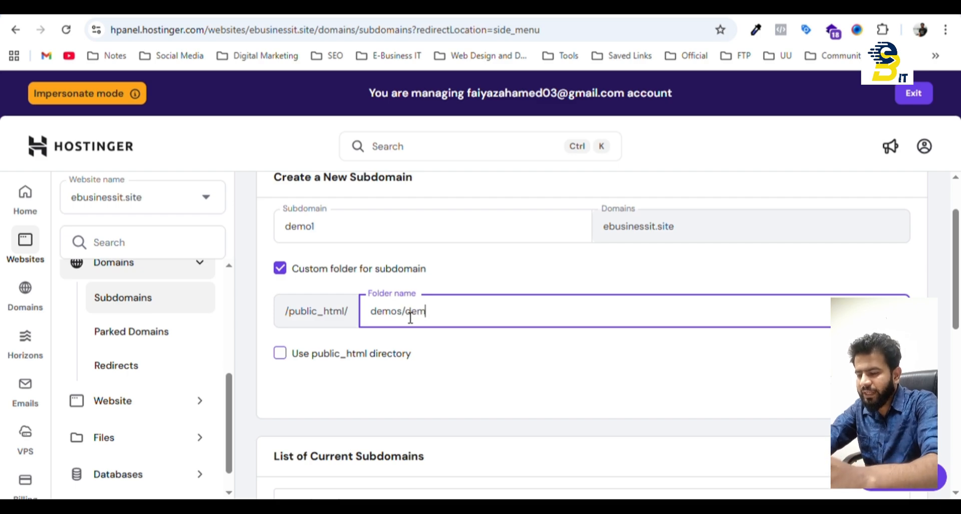
text(o1)
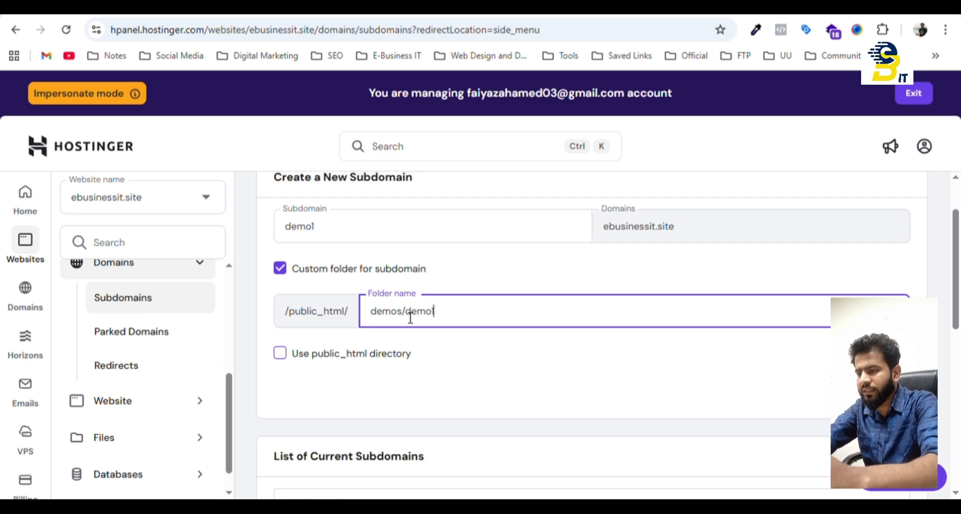
scroll(414, 260, up, 2)
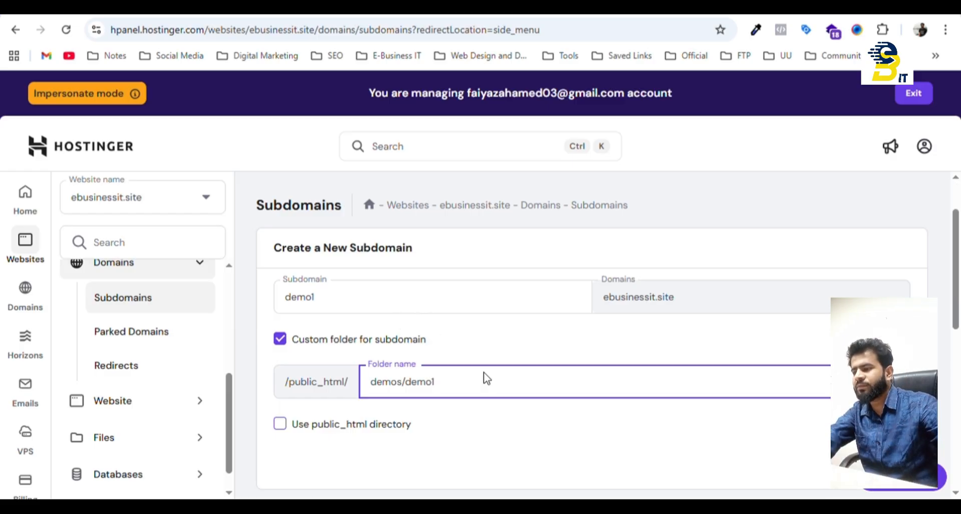
scroll(474, 408, down, 3)
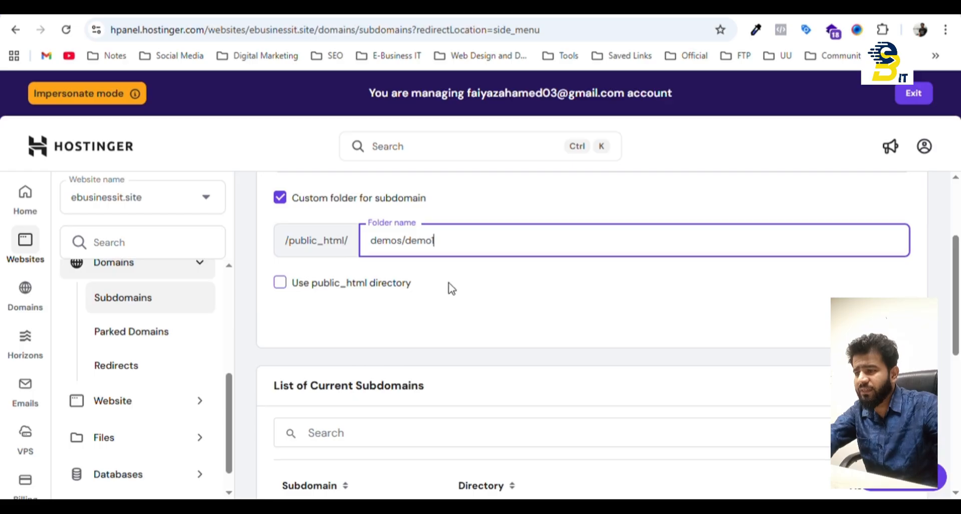
scroll(452, 288, up, 1)
click(469, 274)
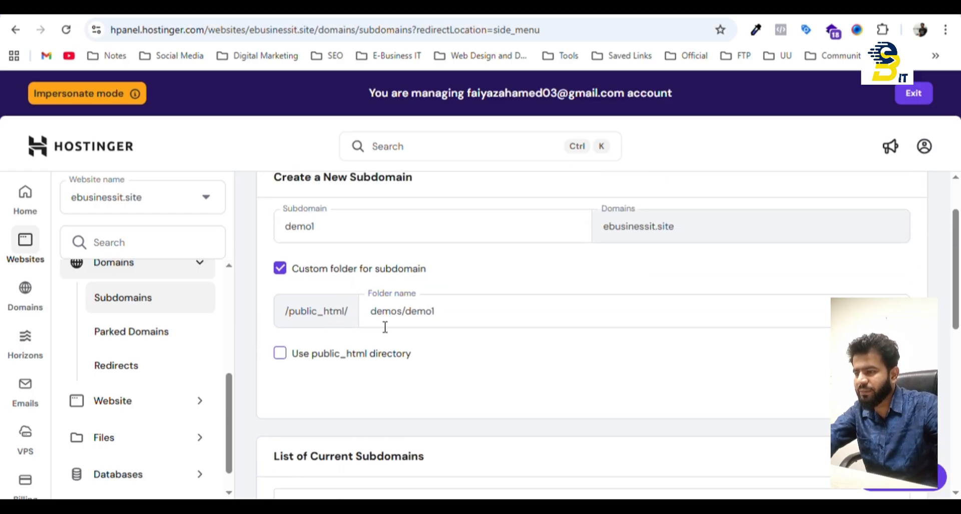
click(462, 315)
click(551, 350)
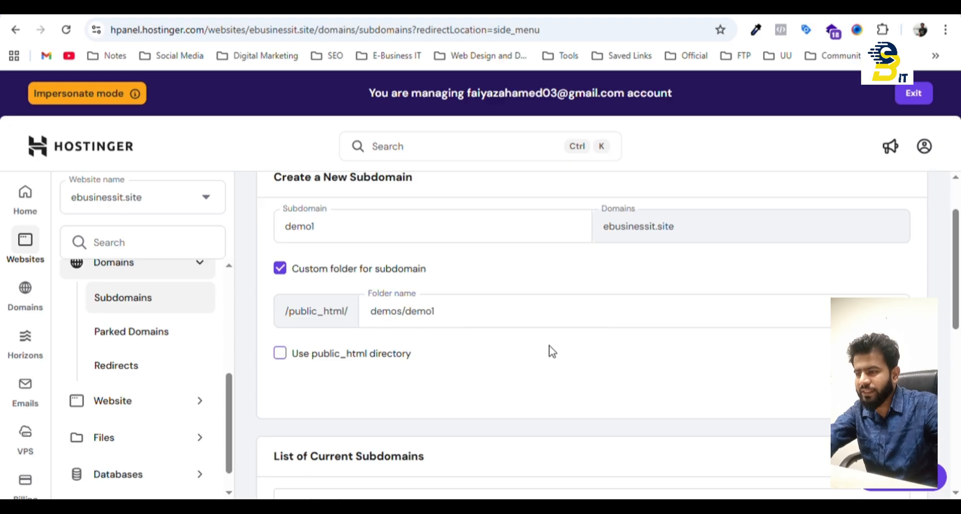
scroll(647, 335, down, 1)
scroll(649, 333, down, 1)
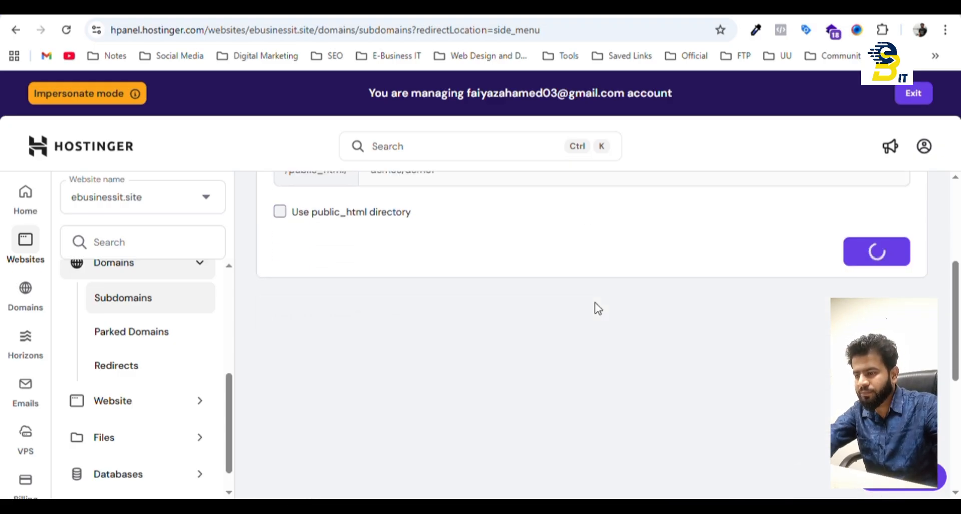
scroll(596, 309, up, 2)
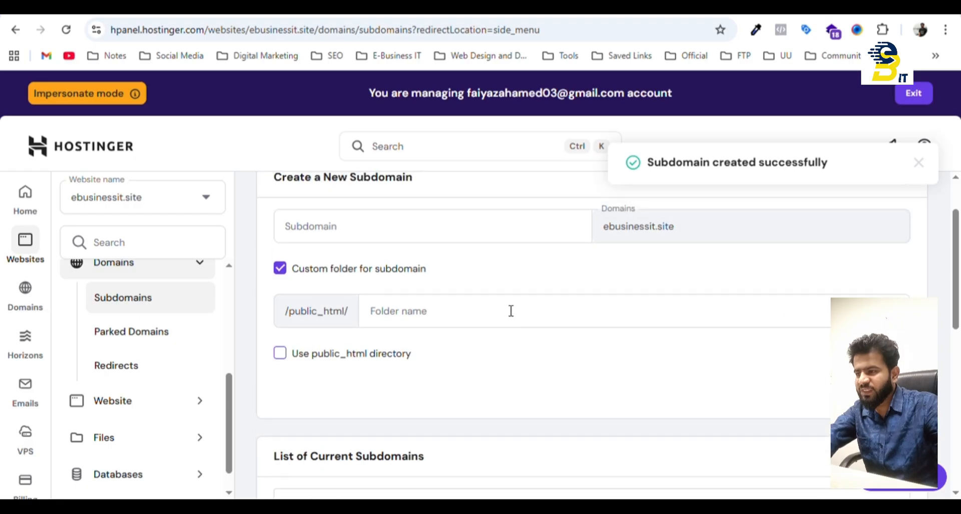
scroll(511, 309, down, 8)
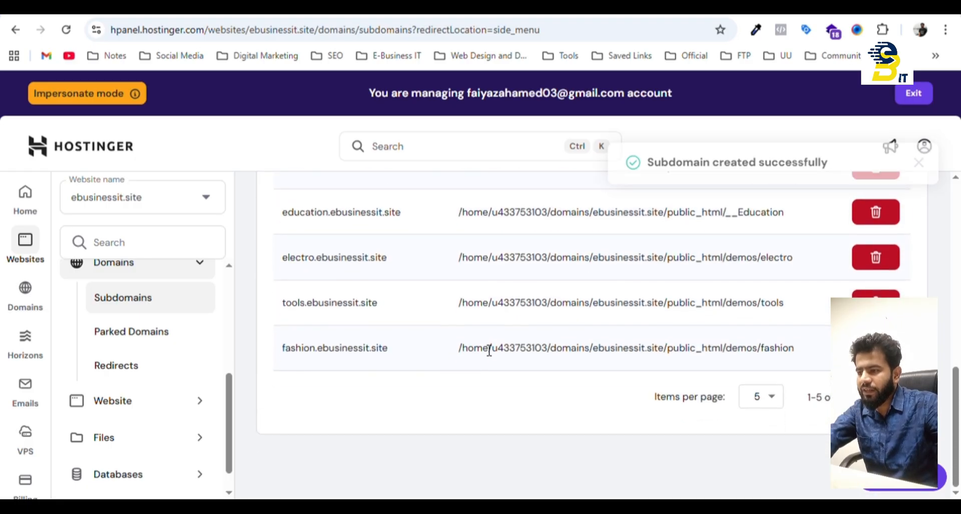
scroll(471, 363, up, 2)
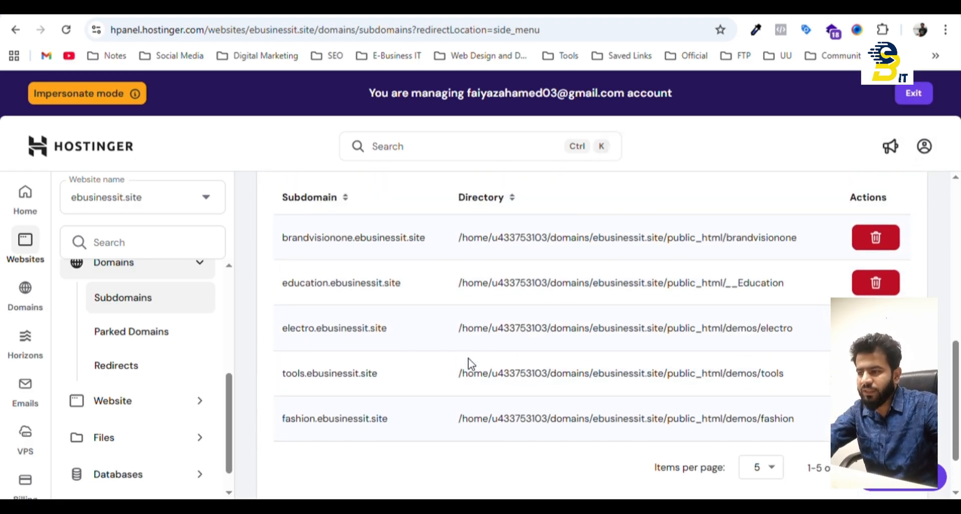
scroll(389, 360, down, 2)
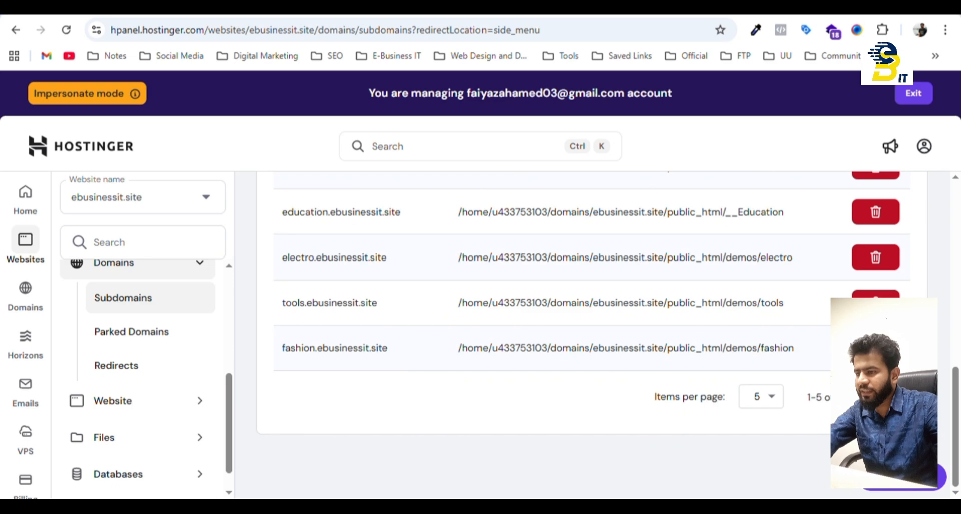
click(893, 397)
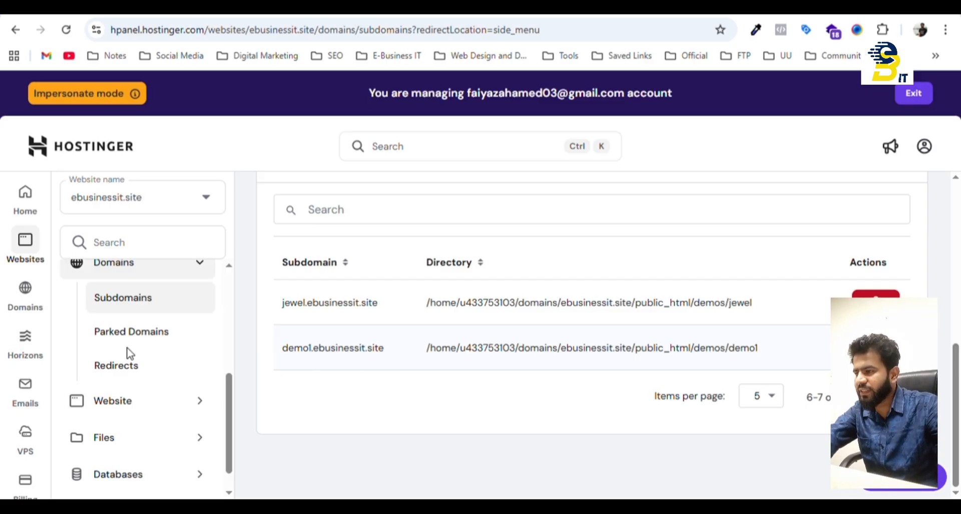
scroll(167, 349, down, 1)
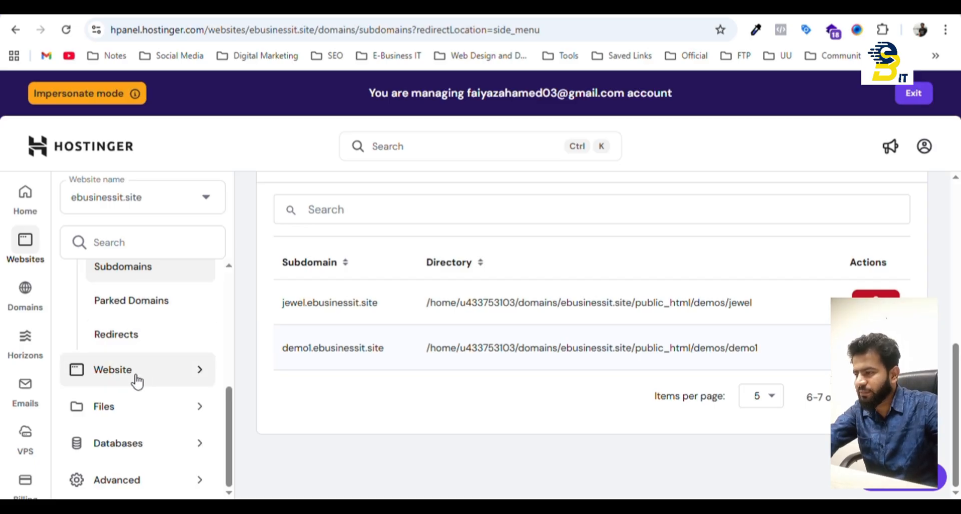
Go to Auto Installer under Website and scroll to the WordPress, WooCommerce and Joomla installers.
click(151, 380)
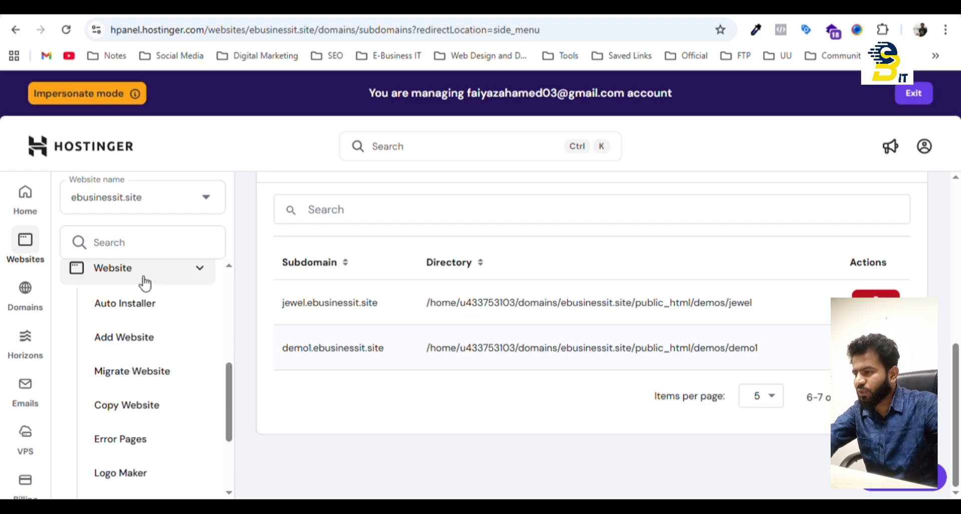
click(147, 314)
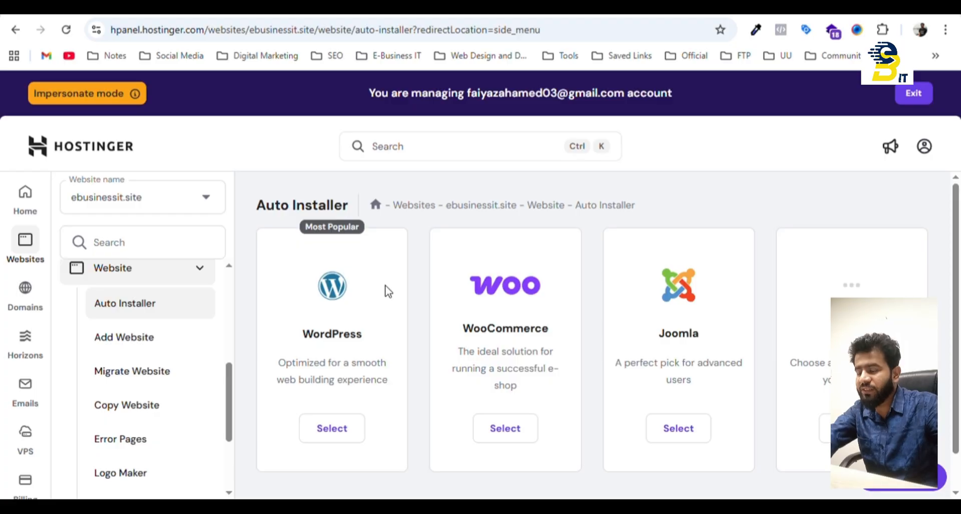
scroll(392, 292, down, 8)
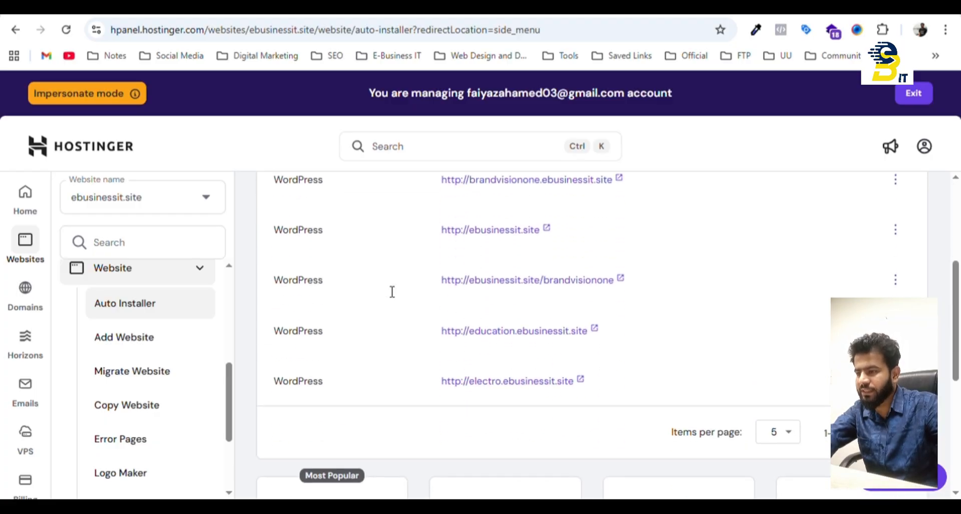
scroll(390, 291, up, 6)
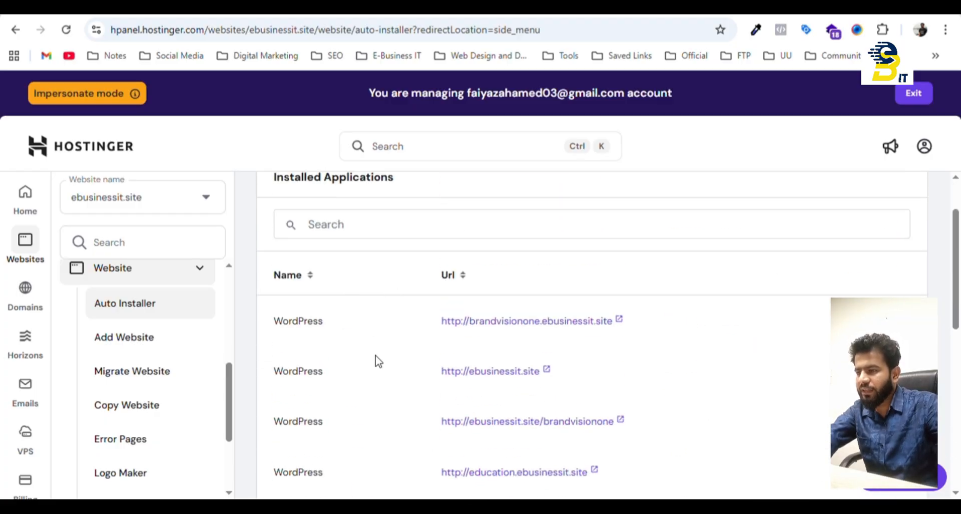
scroll(375, 362, down, 1)
scroll(428, 351, down, 3)
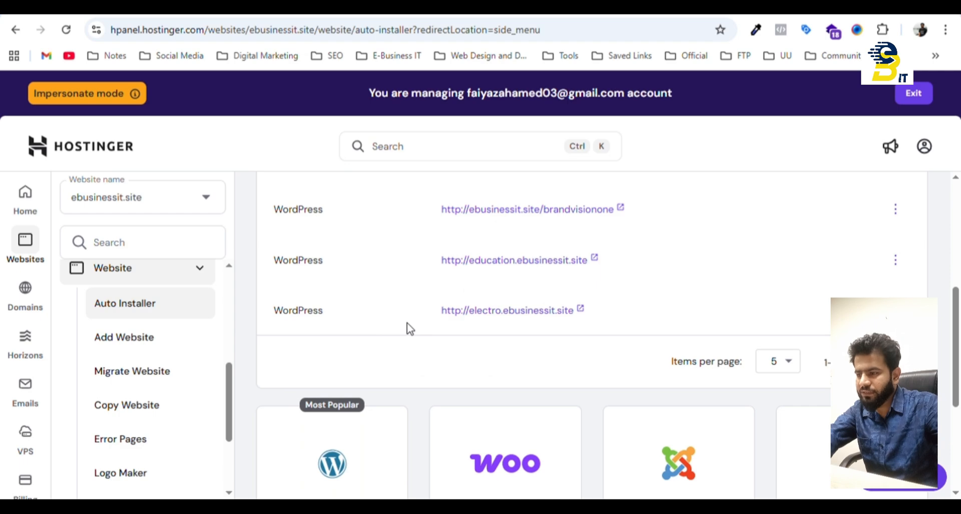
scroll(409, 327, up, 5)
scroll(408, 327, down, 7)
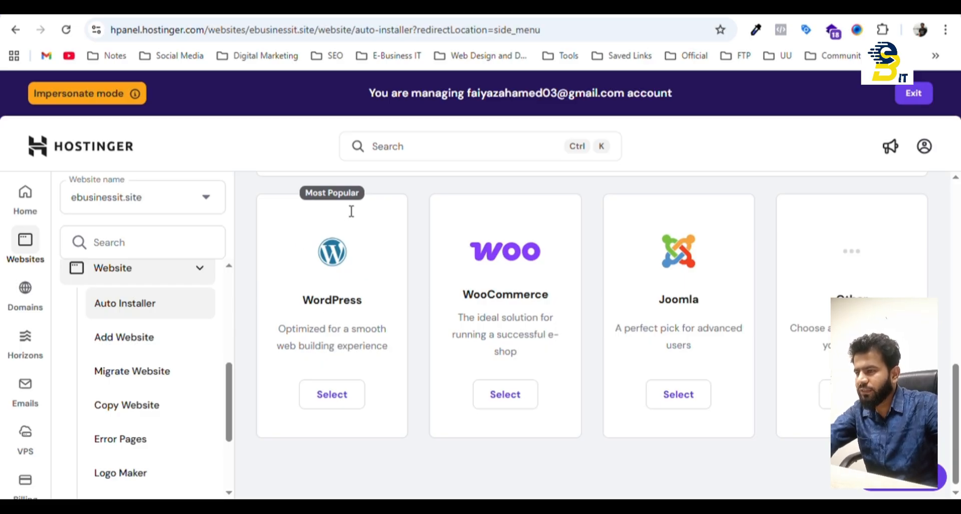
Choose the WordPress installer and clear the prefilled administrator email and username.
click(331, 394)
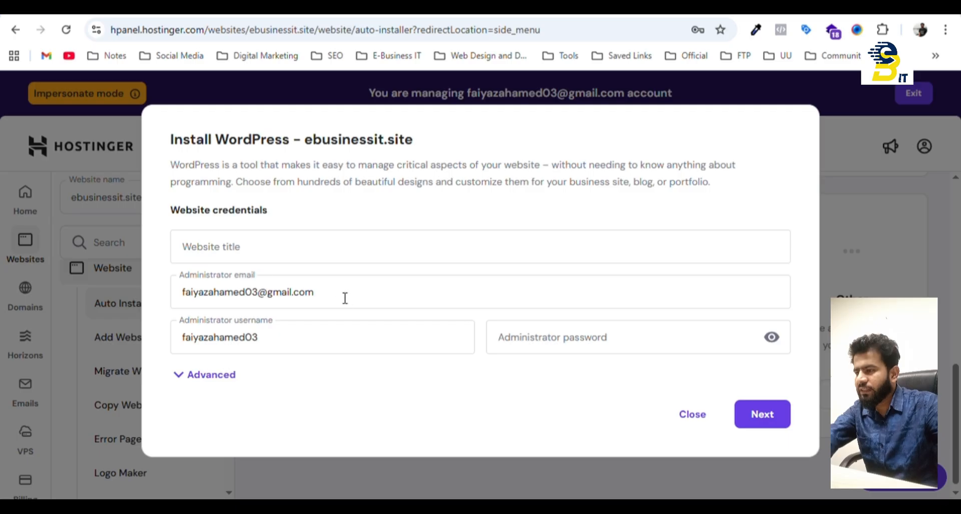
drag(345, 298, 183, 302)
key(BackSpace)
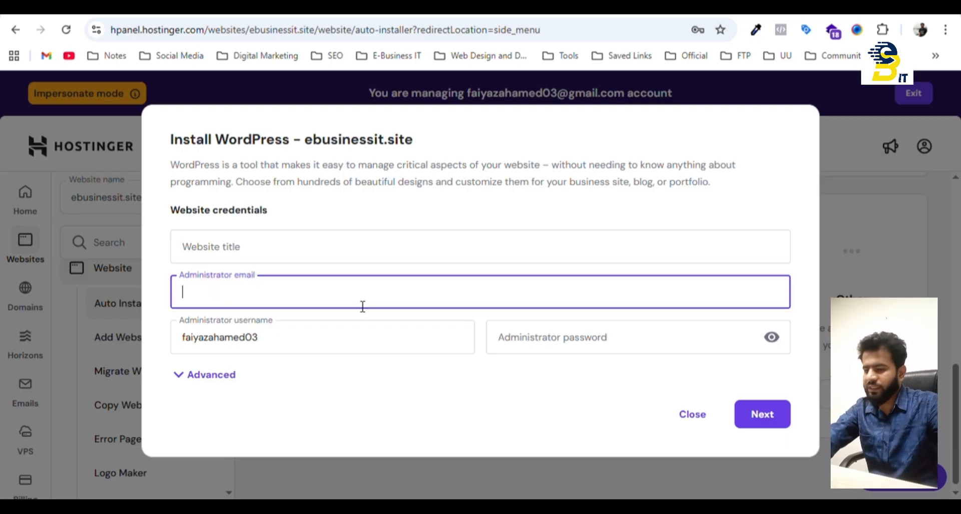
drag(322, 351, 150, 352)
key(BackSpace)
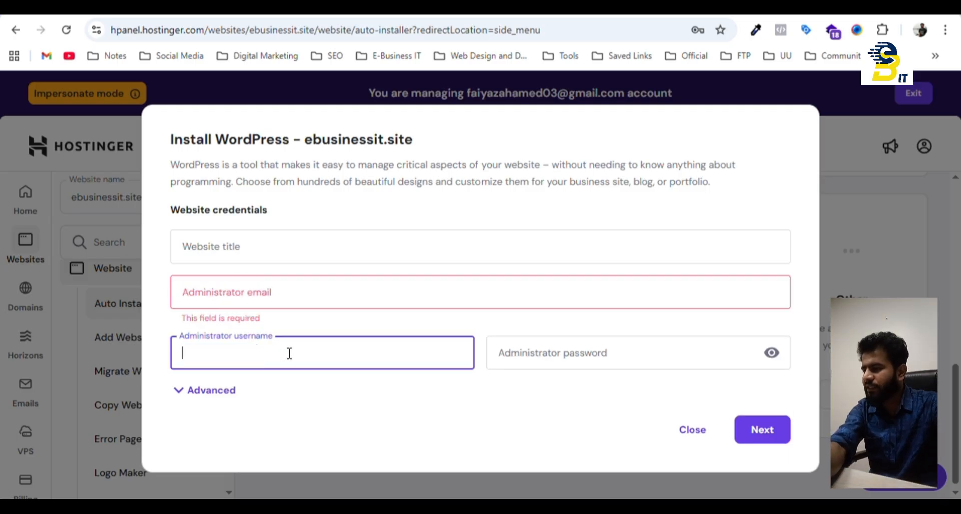
Under Advanced settings, set the installation path to demo1.ebusinessit.site.
click(181, 395)
click(187, 408)
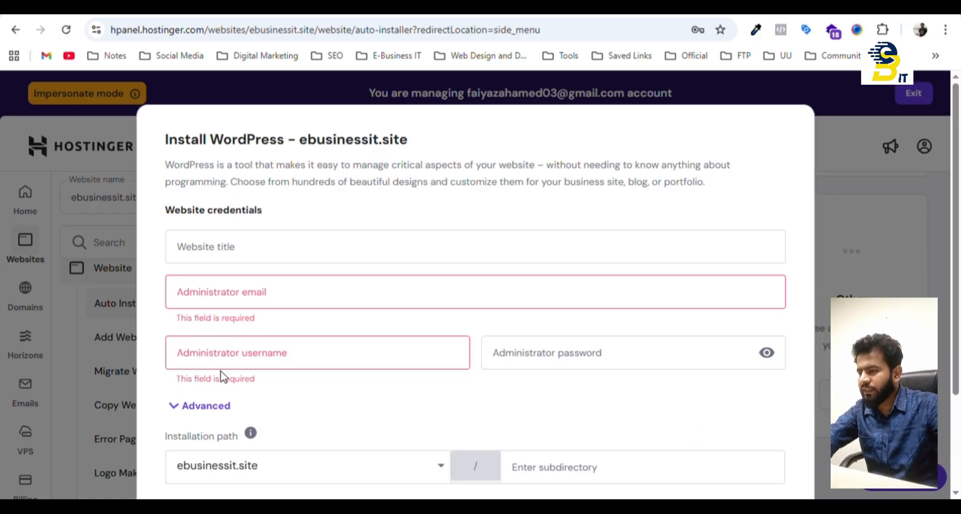
scroll(337, 311, down, 2)
scroll(338, 305, down, 1)
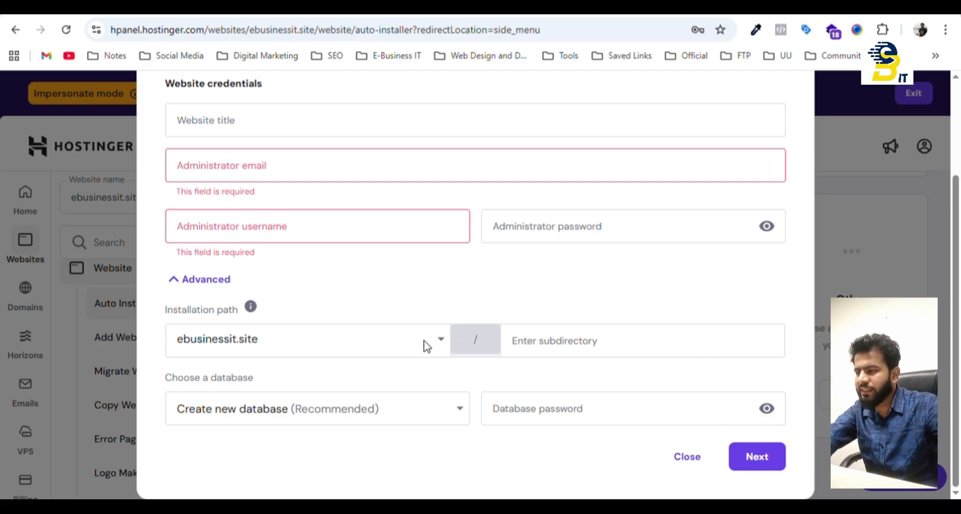
click(440, 340)
scroll(302, 407, down, 2)
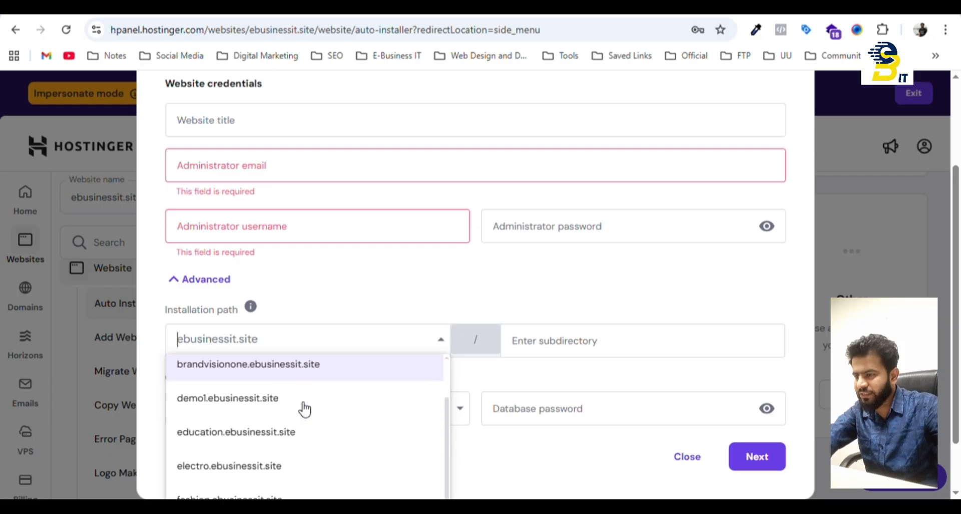
scroll(310, 406, up, 2)
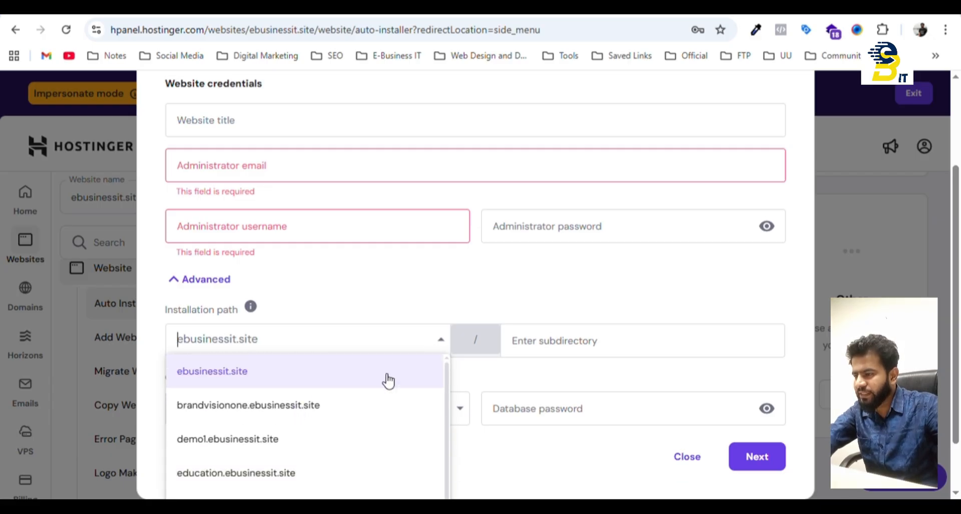
scroll(309, 408, down, 2)
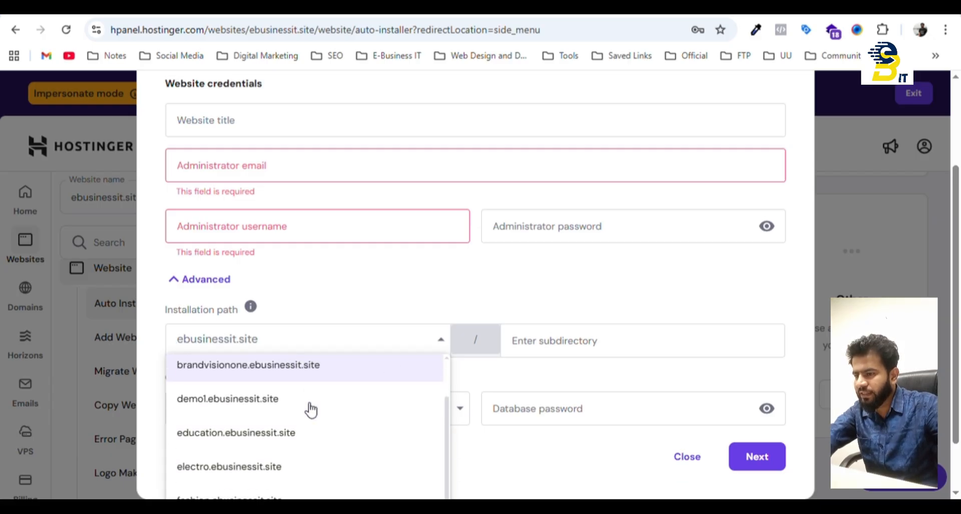
click(236, 390)
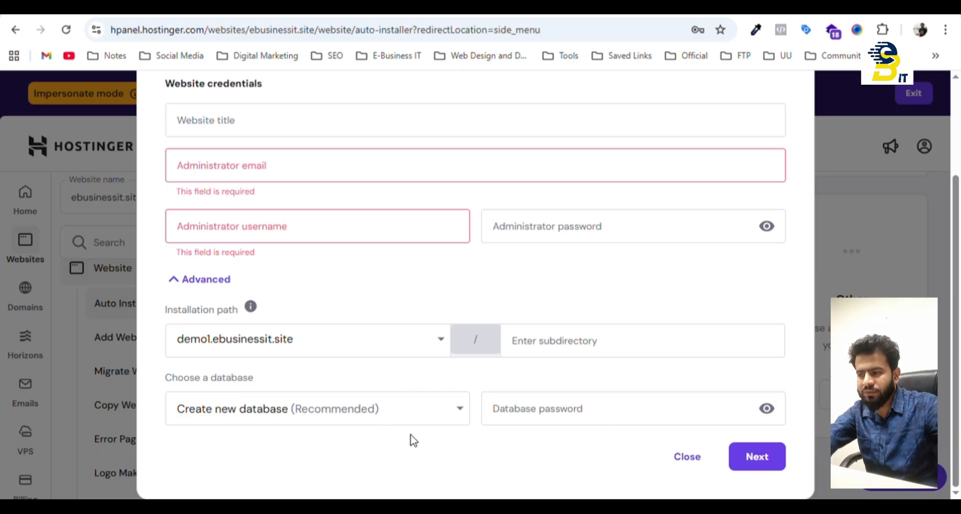
Set the website title to 'E Business IT Demo', removing the disallowed hyphen.
scroll(336, 277, up, 2)
scroll(337, 278, up, 1)
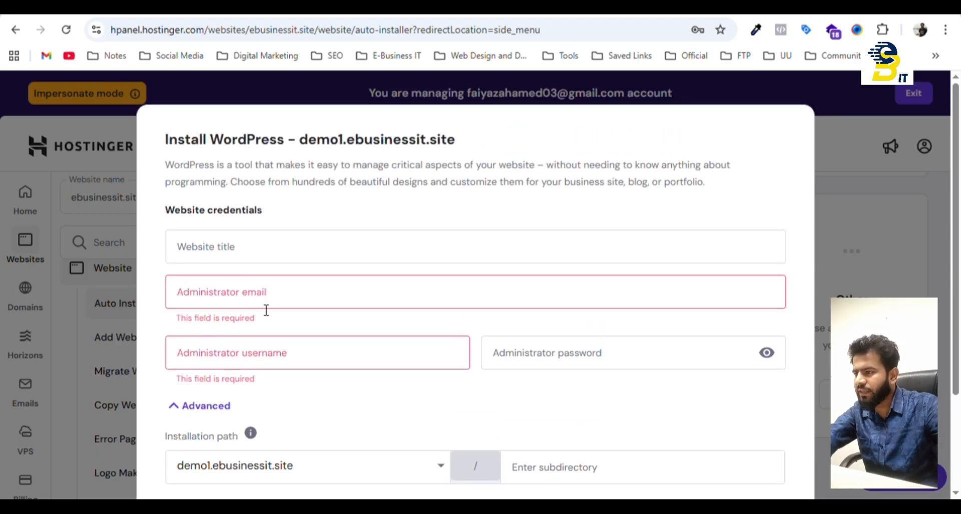
click(266, 297)
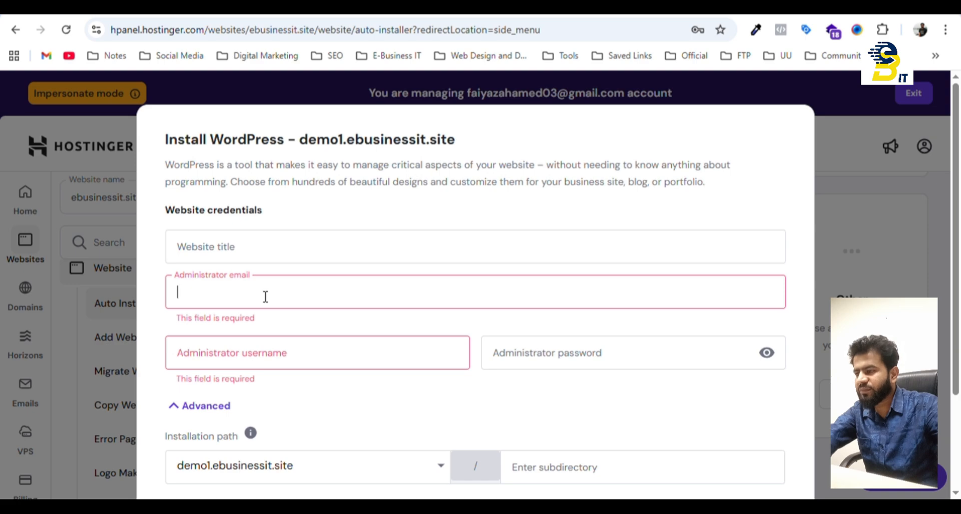
click(258, 250)
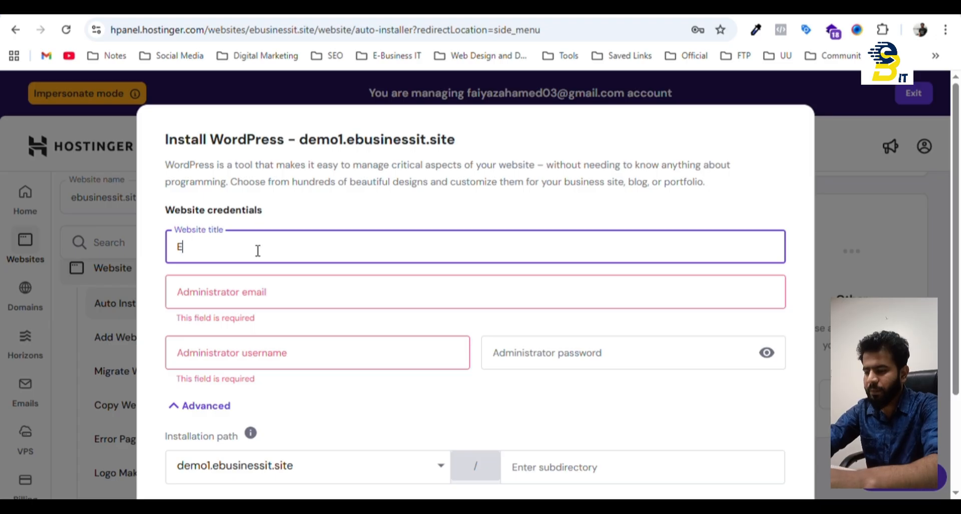
text(E-B)
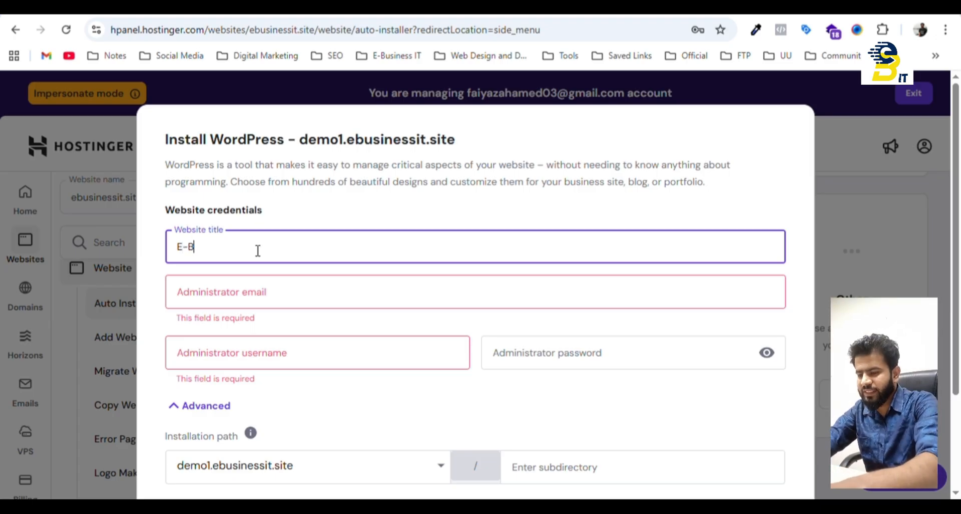
text(U)
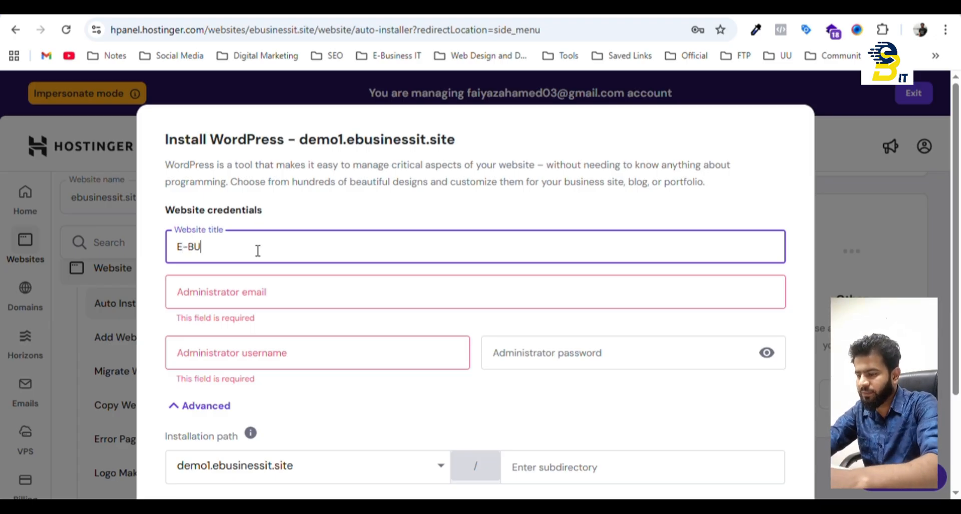
key(BackSpace)
text(iu)
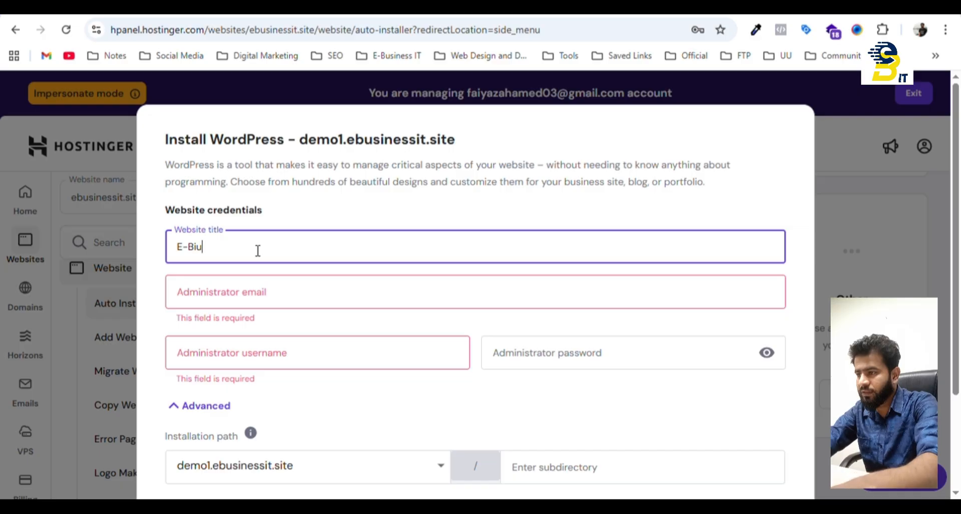
key(BackSpace)
key(BackSpace)
key(BackSpace)
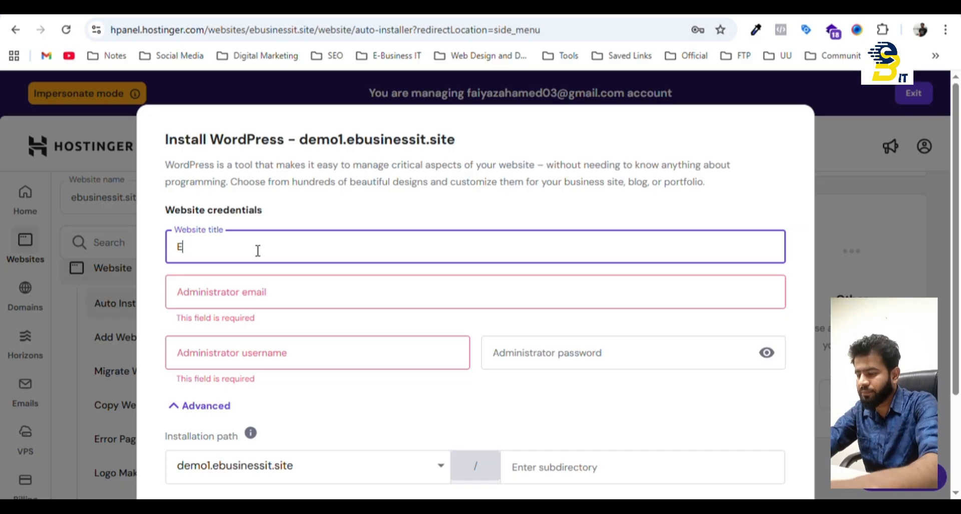
text(Buse)
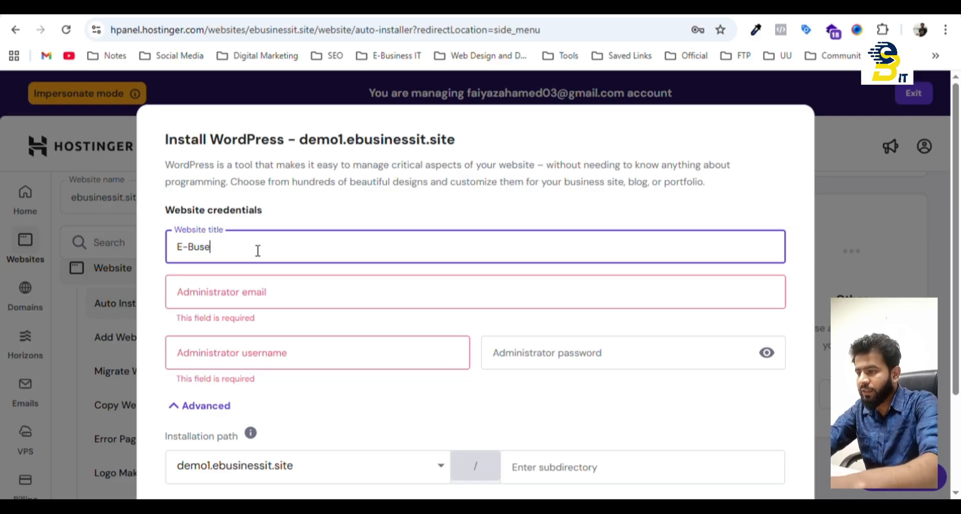
key(BackSpace)
text(in)
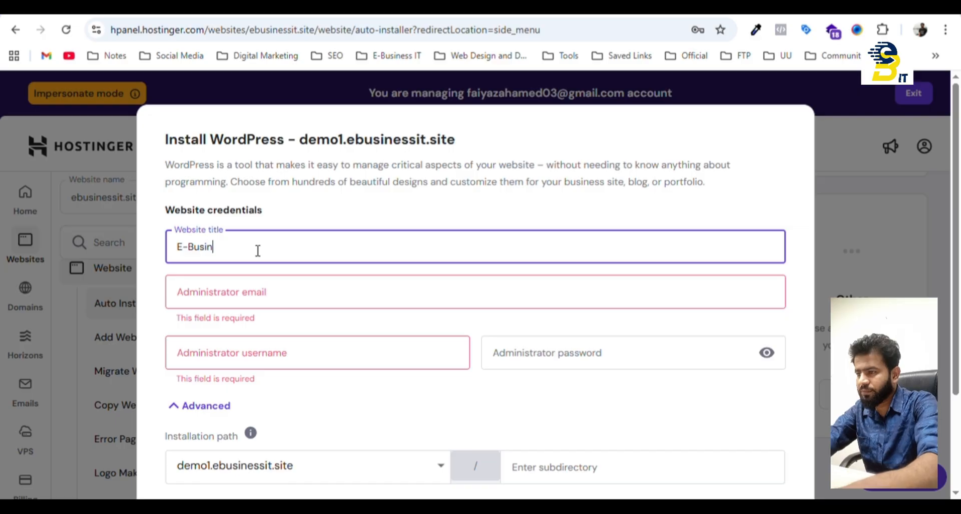
text(ess)
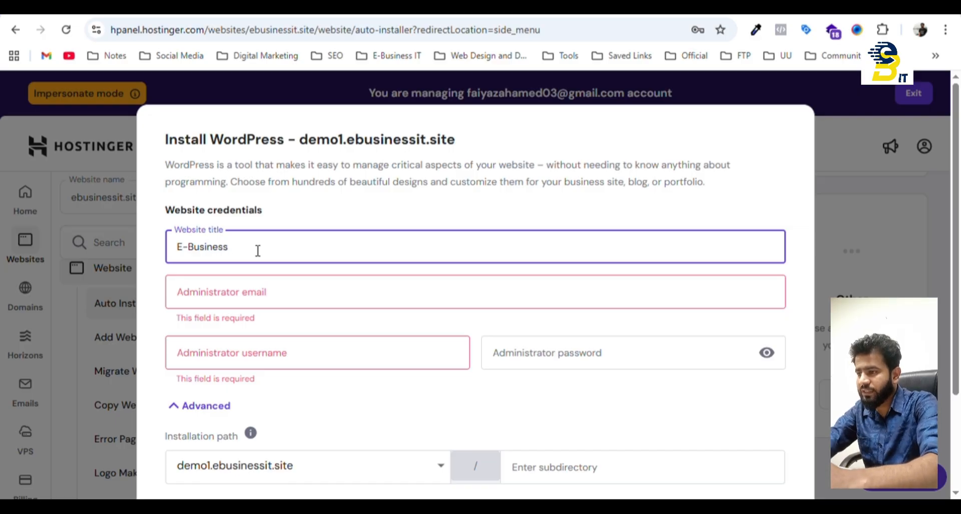
text( IT Demo)
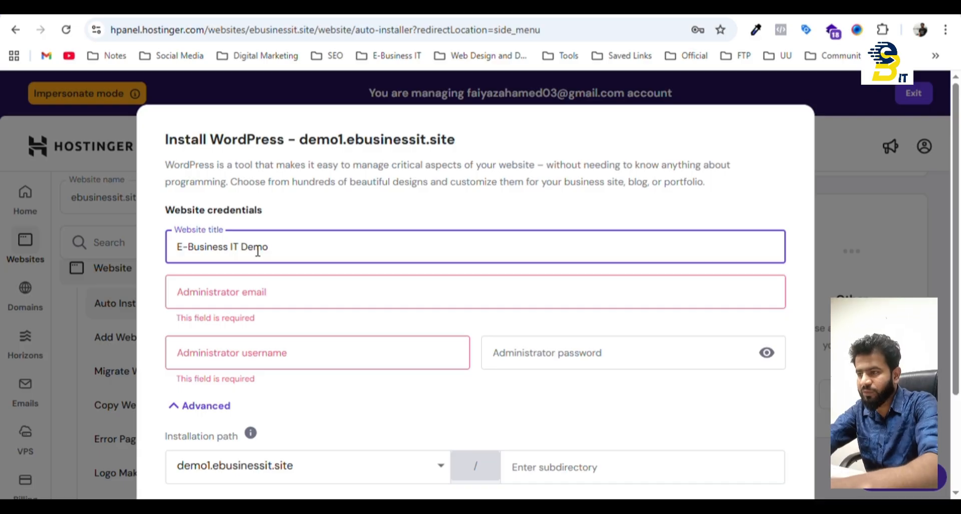
click(298, 301)
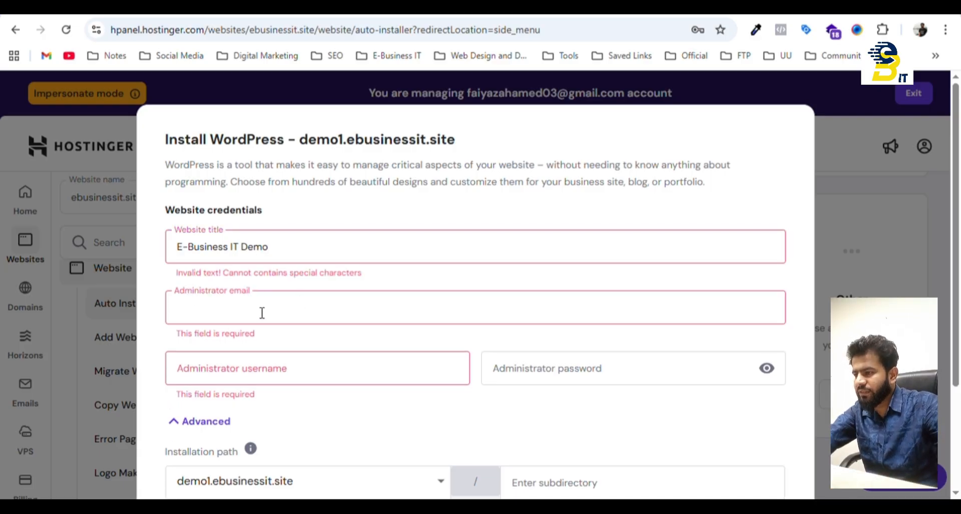
click(194, 255)
key(BackSpace)
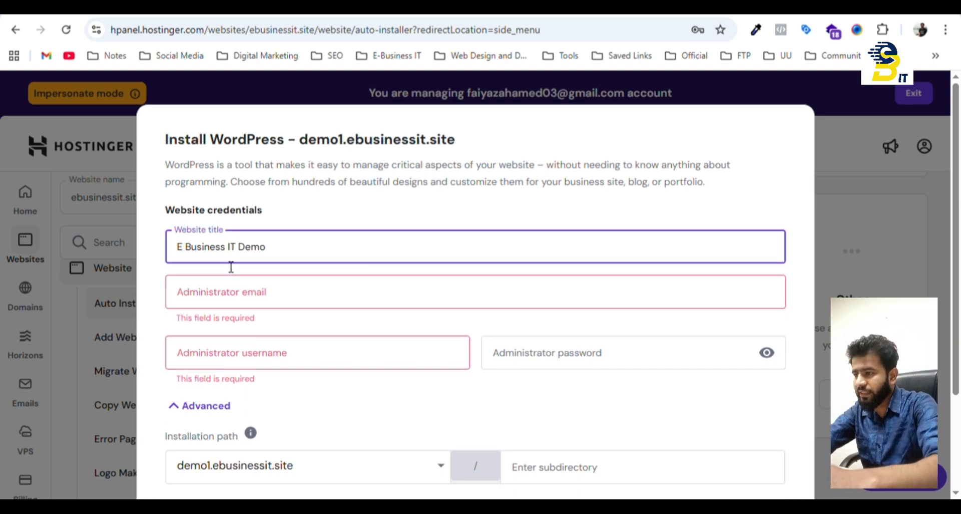
Enter the administrator's e-mail address and paste the same address as the administrator username.
click(270, 300)
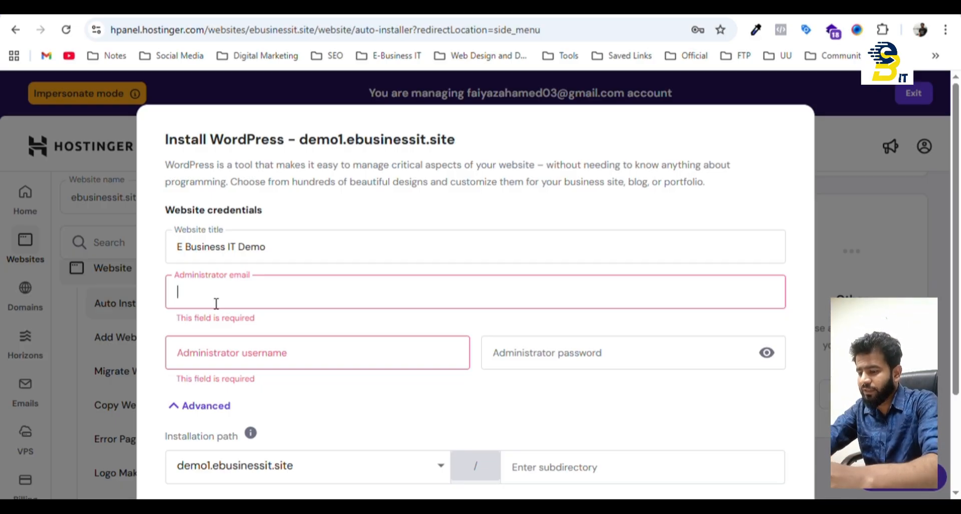
text(e)
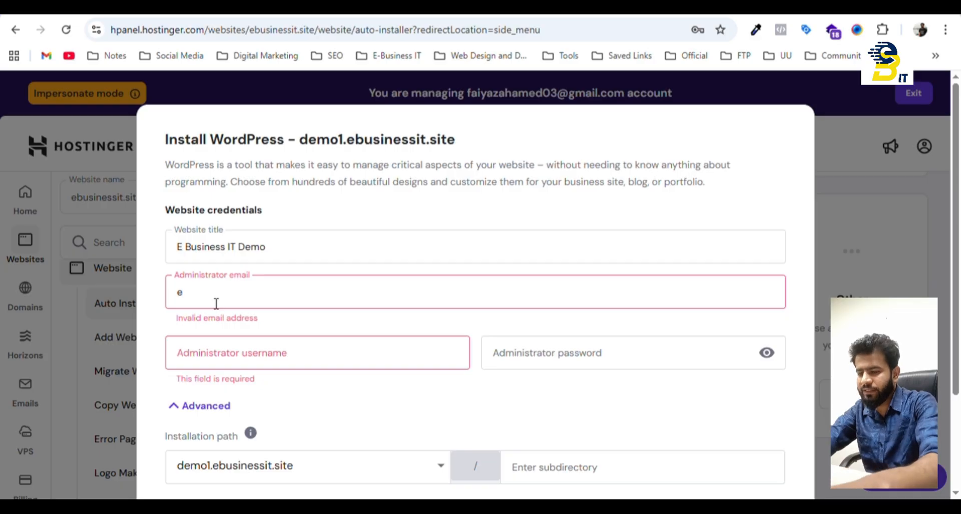
key(BackSpace)
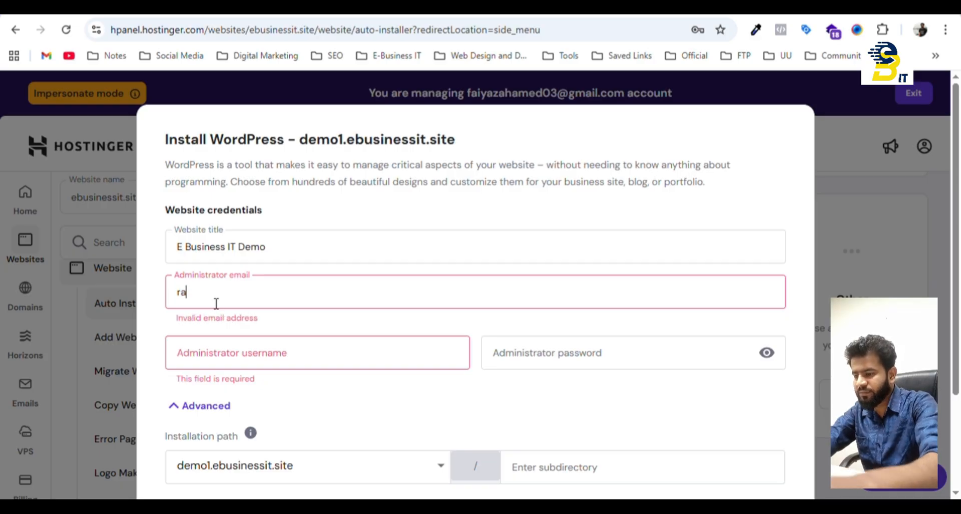
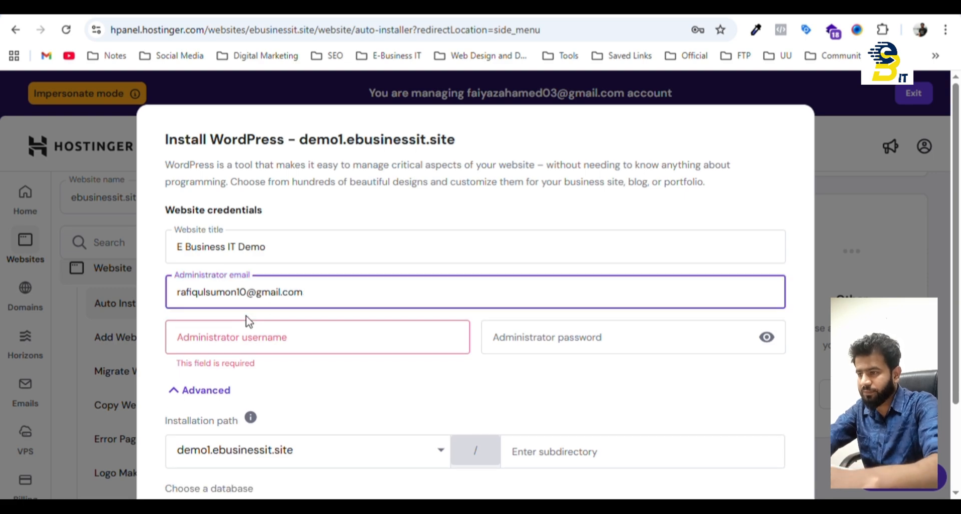
click(300, 347)
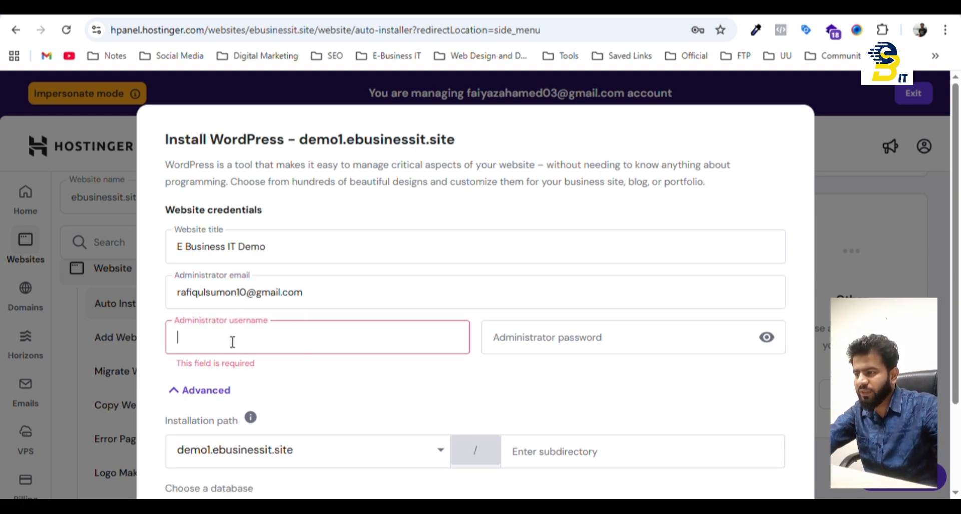
drag(320, 301, 155, 305)
key(ctrl+c)
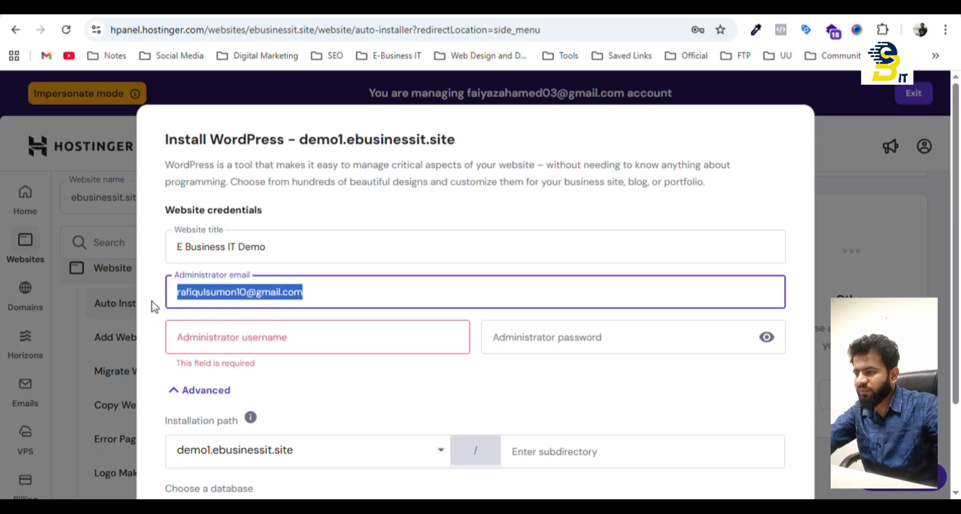
click(258, 343)
key(ctrl+v)
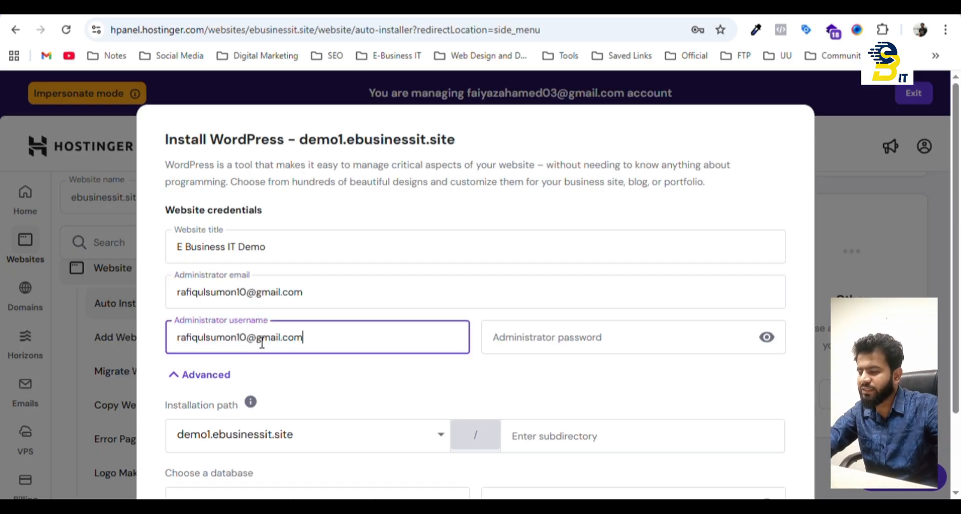
click(546, 343)
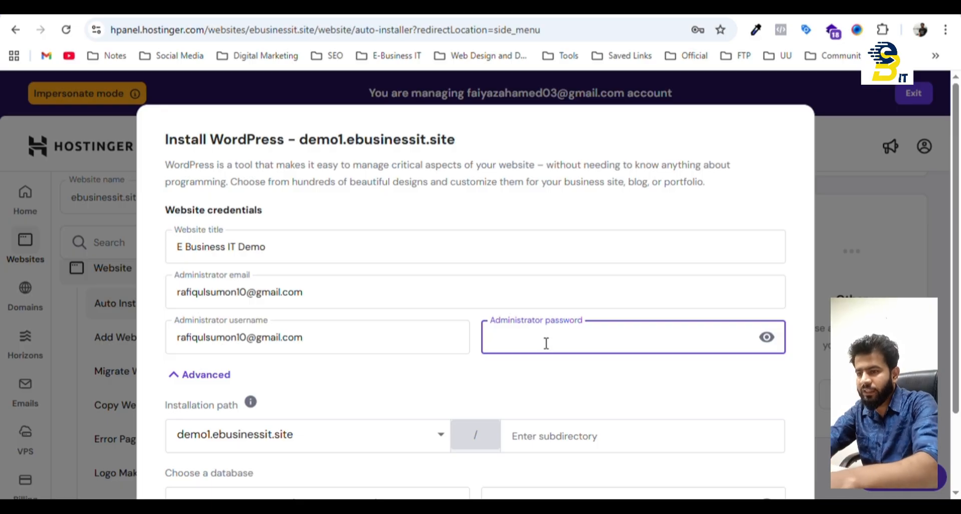
Type the administrator password with password visibility turned on.
click(769, 337)
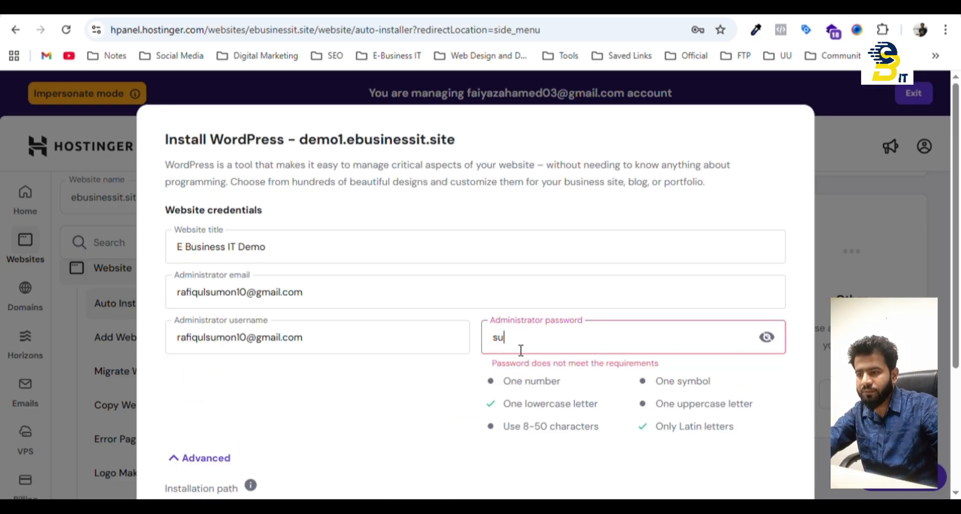
double_click(497, 342)
key(BackSpace)
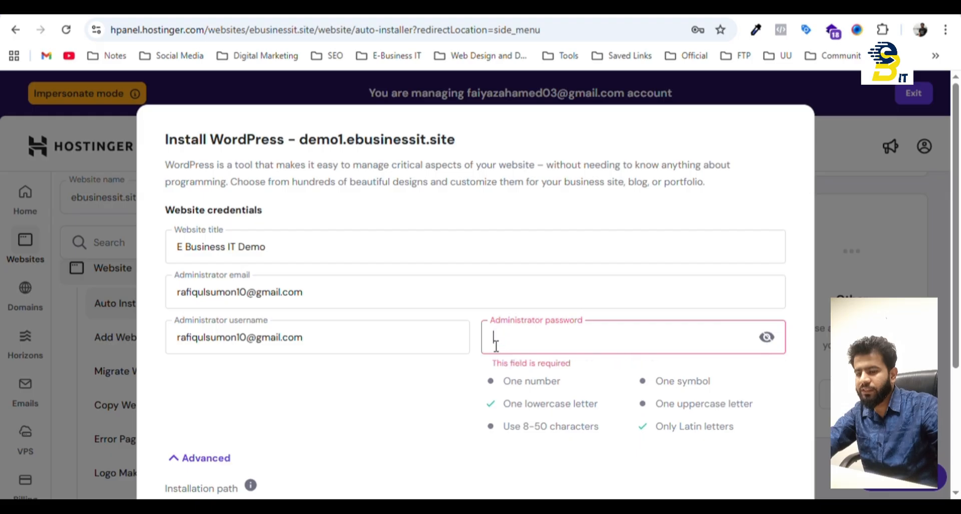
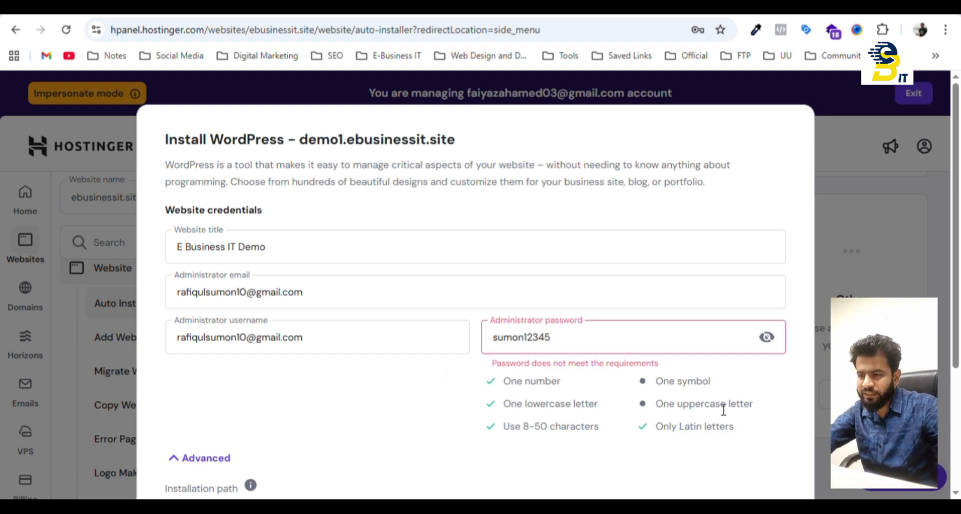
Capitalise the password's first letter and add a symbol so all six requirements pass.
click(508, 341)
key(Left)
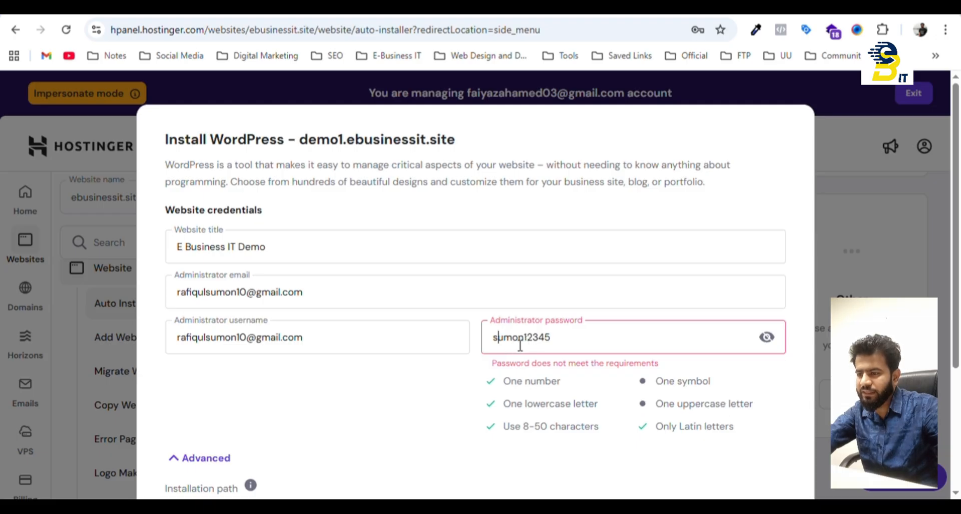
key(BackSpace)
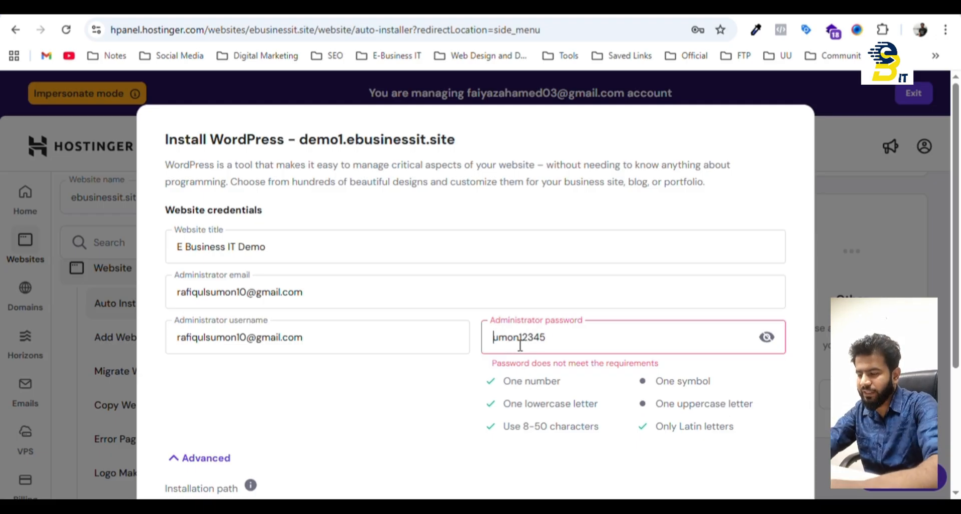
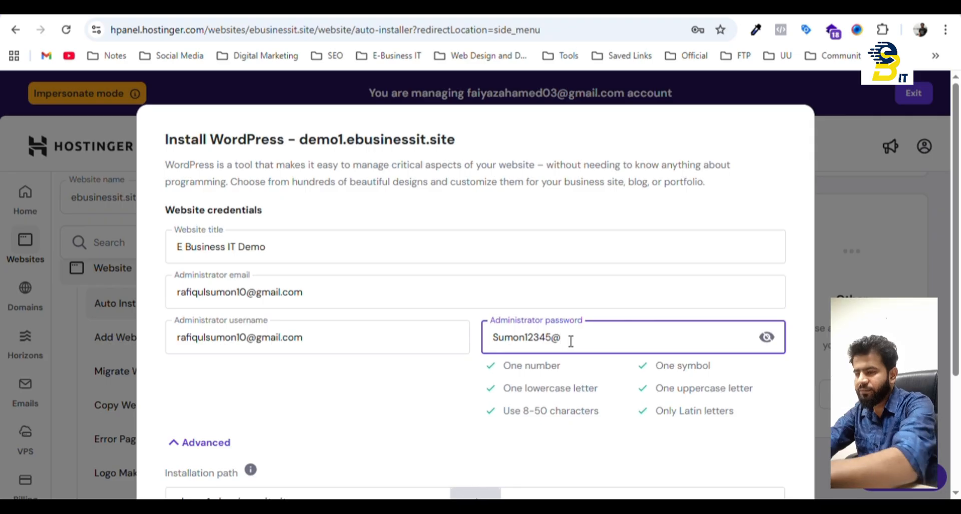
click(437, 395)
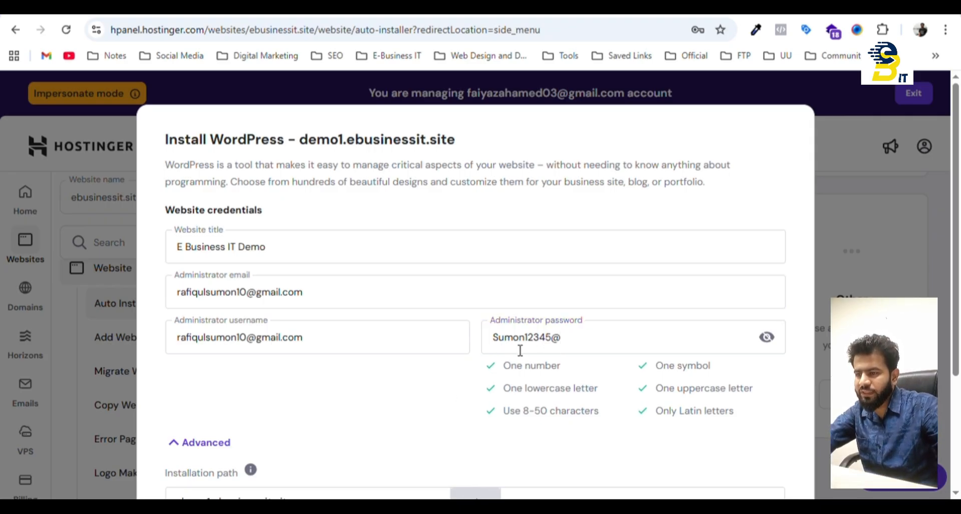
click(550, 339)
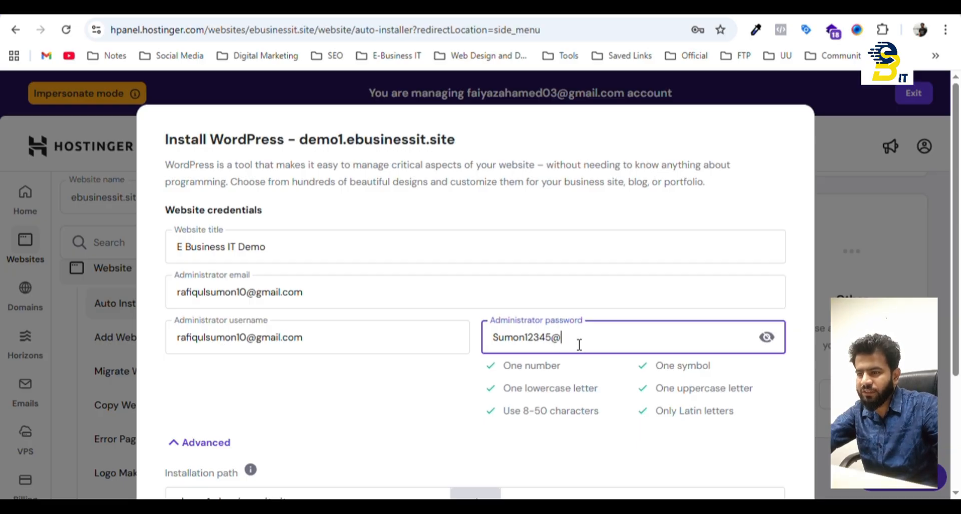
click(450, 387)
scroll(586, 315, down, 3)
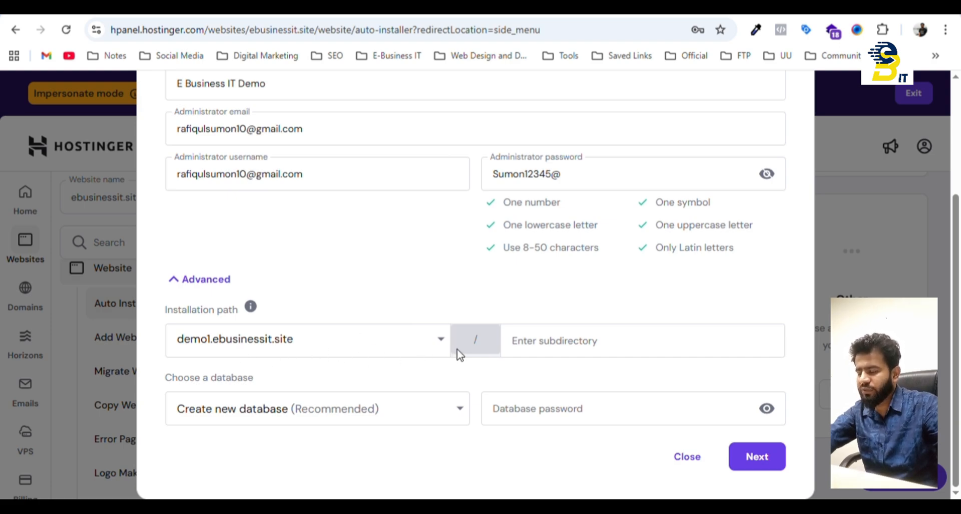
Advance the Install WordPress dialog to the version 6.9, English, PHP 8.3 settings step.
scroll(456, 271, up, 3)
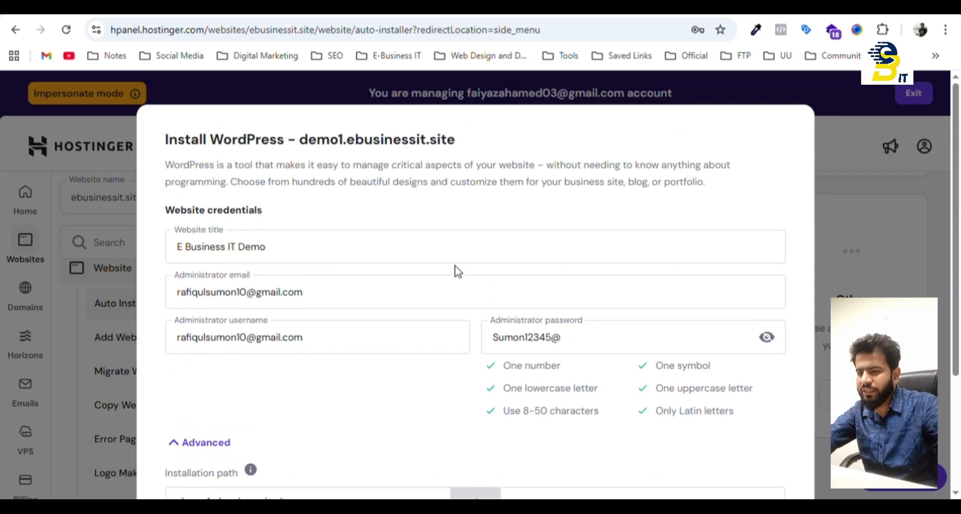
scroll(463, 270, down, 3)
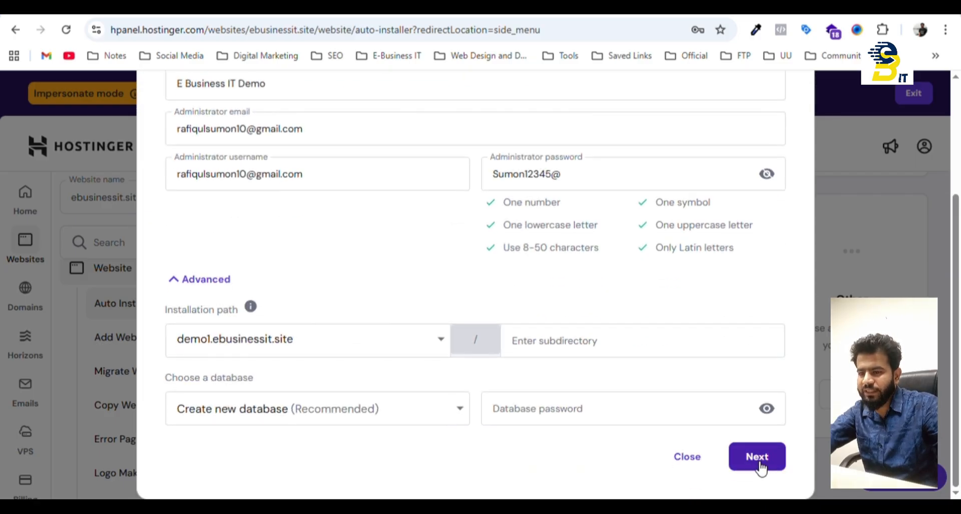
click(760, 462)
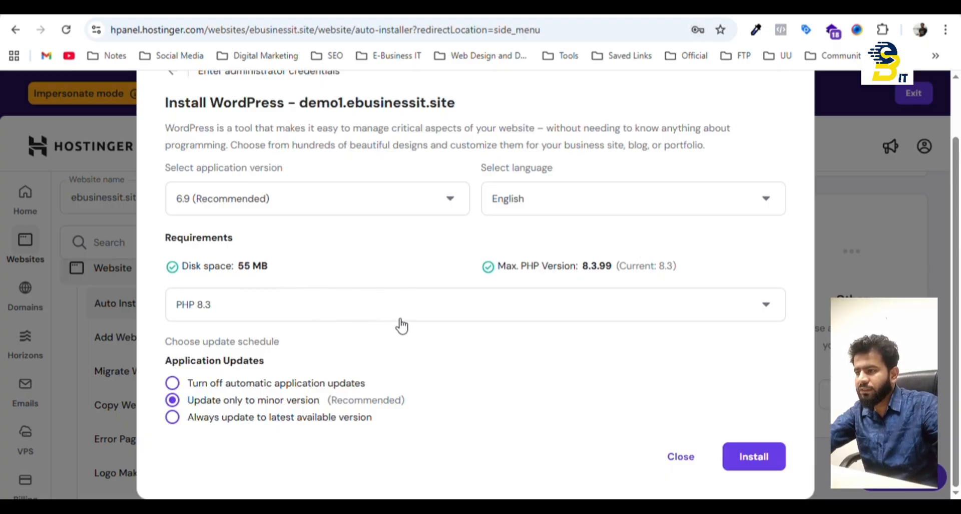
scroll(399, 323, up, 1)
scroll(395, 323, down, 1)
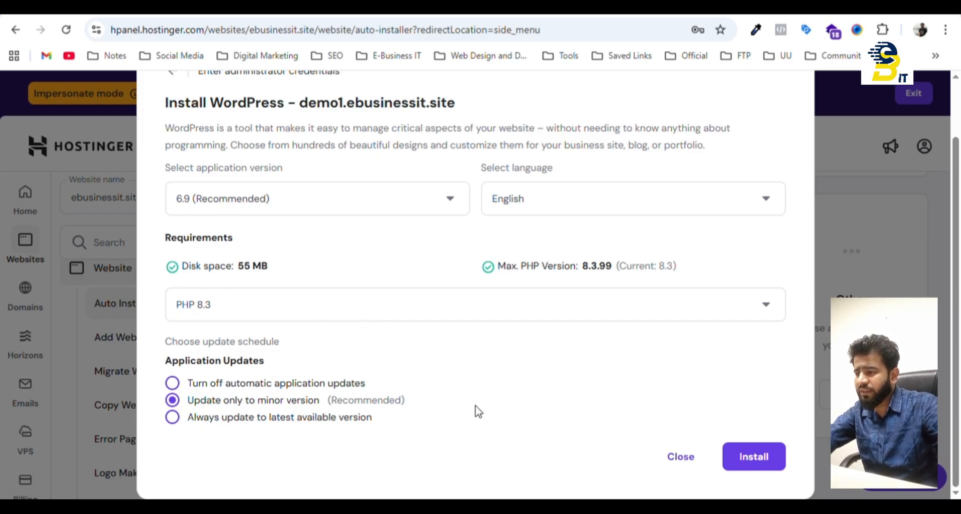
Start the install, which returns with the administrator password flagged as leaked.
click(759, 462)
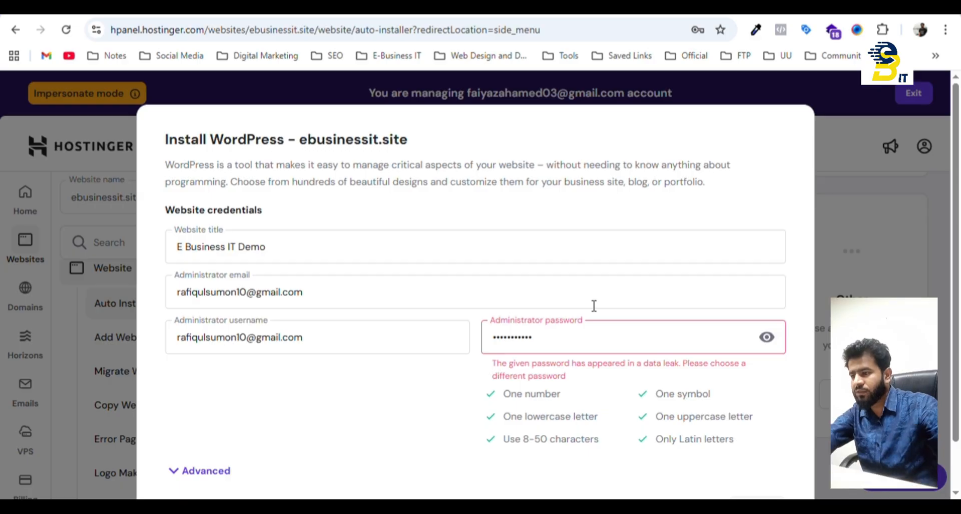
scroll(340, 339, down, 1)
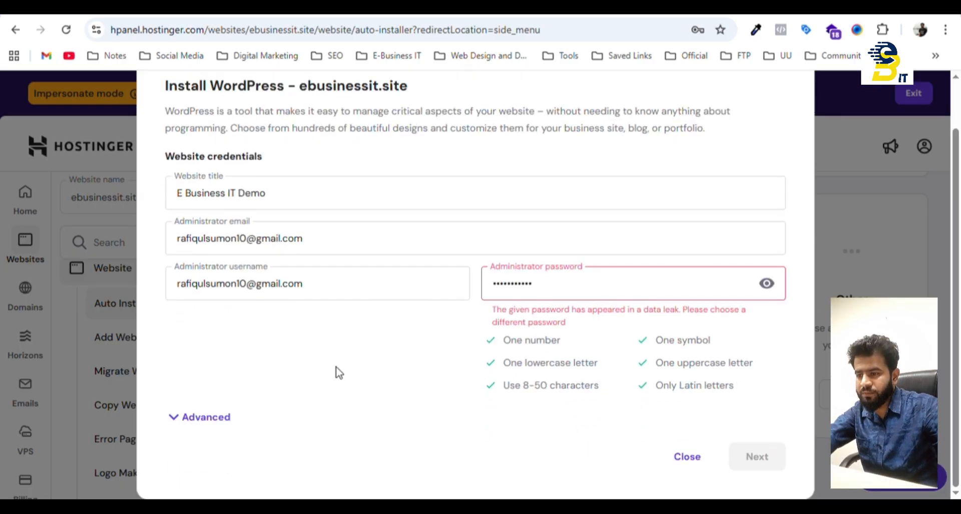
Set the installation path to demo1.ebusinessit.site and show the administrator password in plain text.
click(187, 419)
scroll(330, 343, down, 3)
click(444, 344)
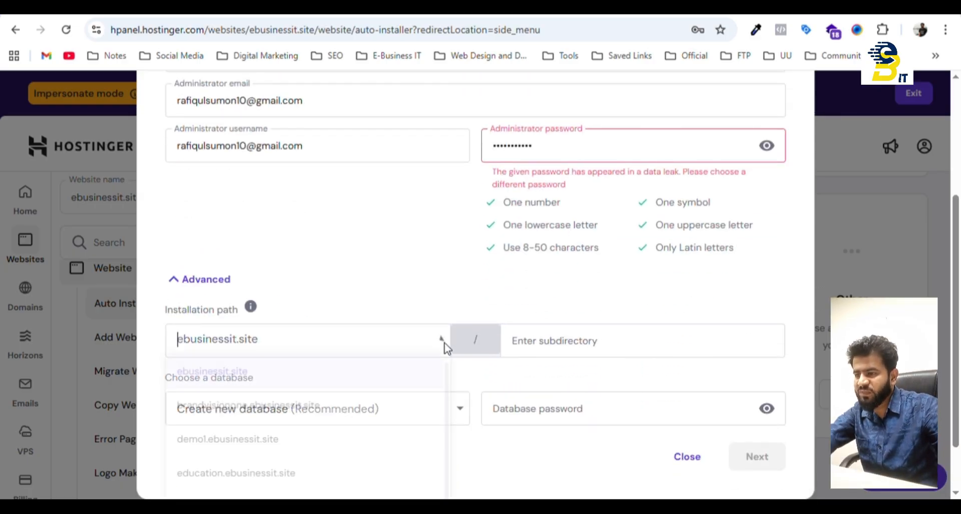
scroll(265, 421, down, 2)
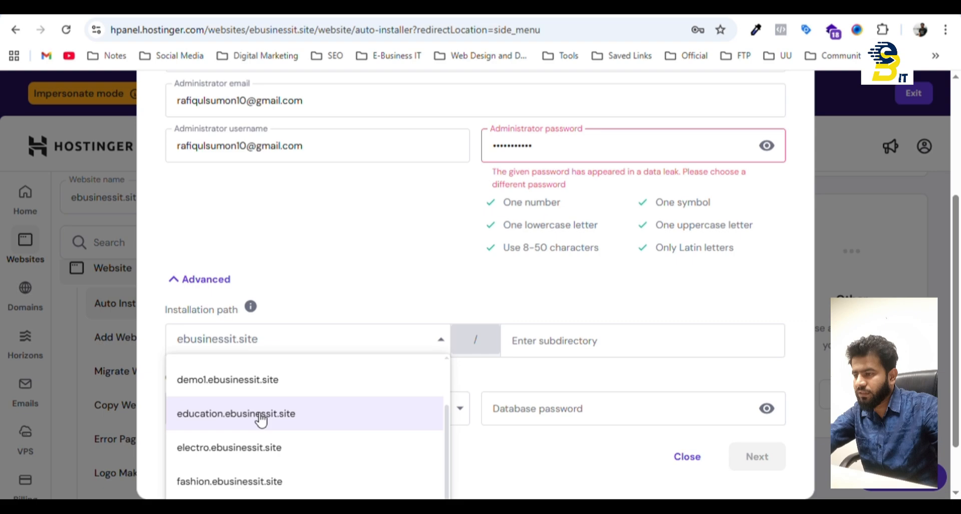
click(249, 387)
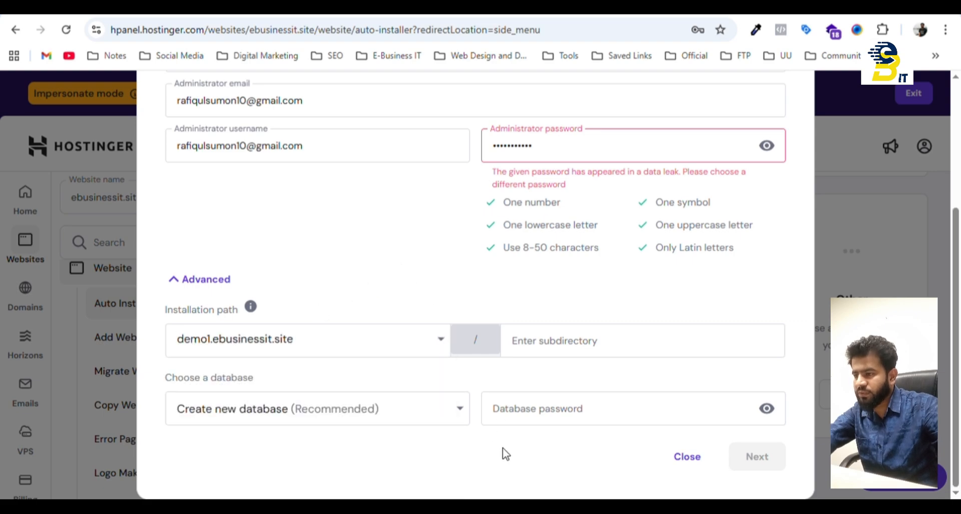
scroll(585, 414, up, 2)
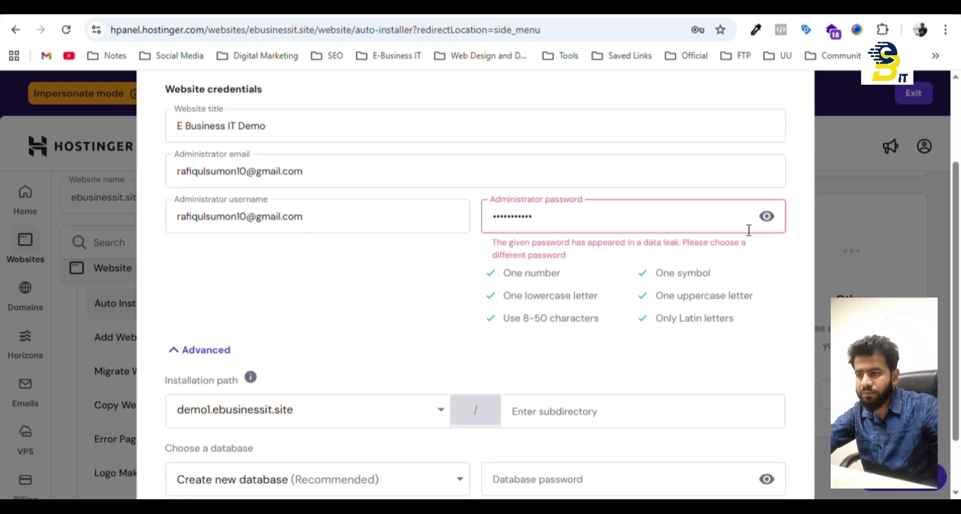
click(766, 217)
scroll(572, 304, up, 3)
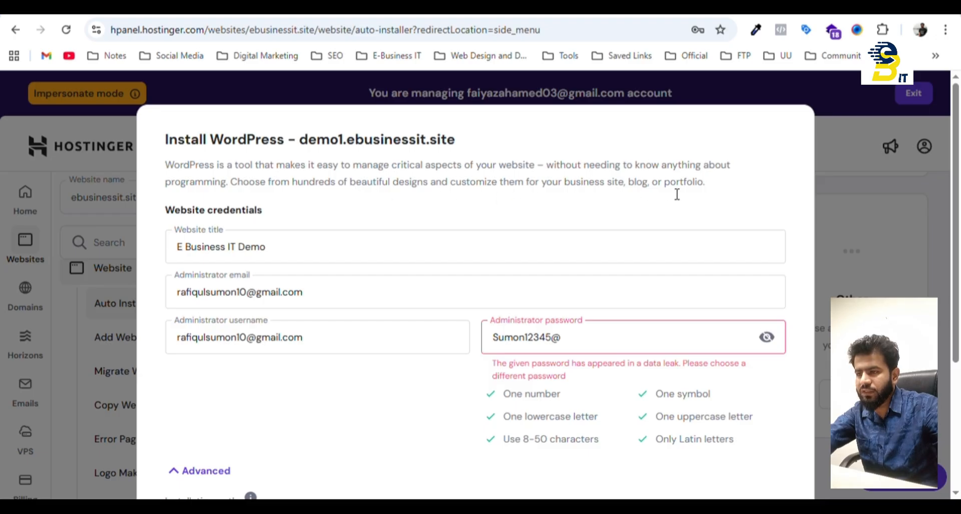
Keep 'Create new database' selected and leave the installation subdirectory empty.
scroll(174, 195, down, 5)
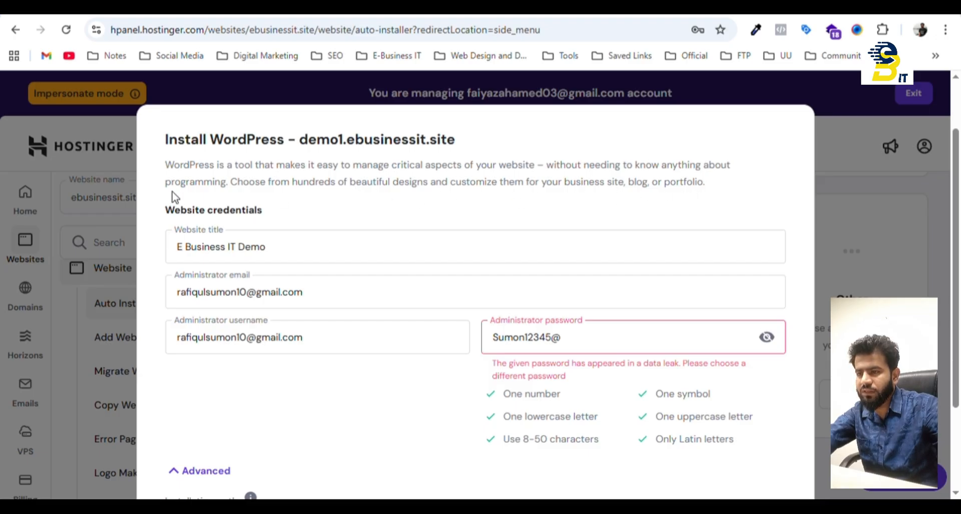
scroll(435, 250, down, 4)
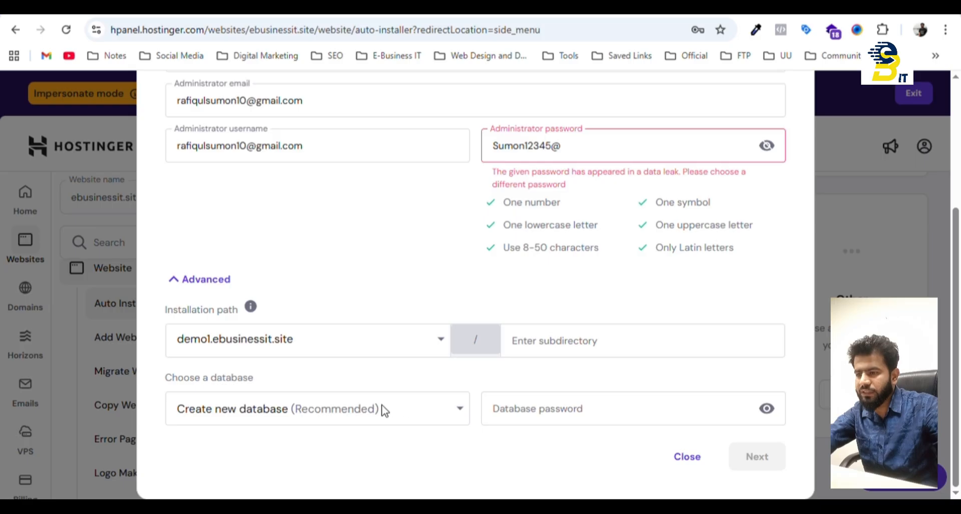
click(460, 408)
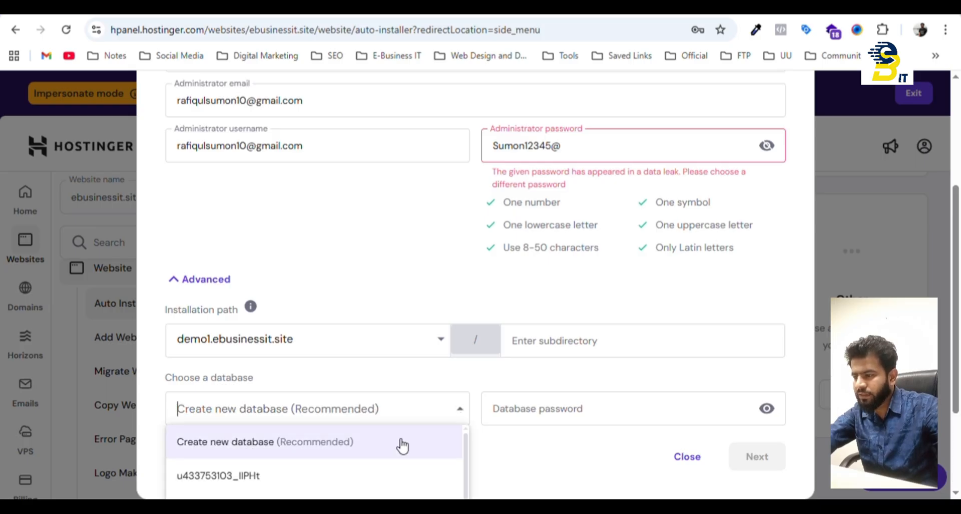
scroll(399, 445, down, 4)
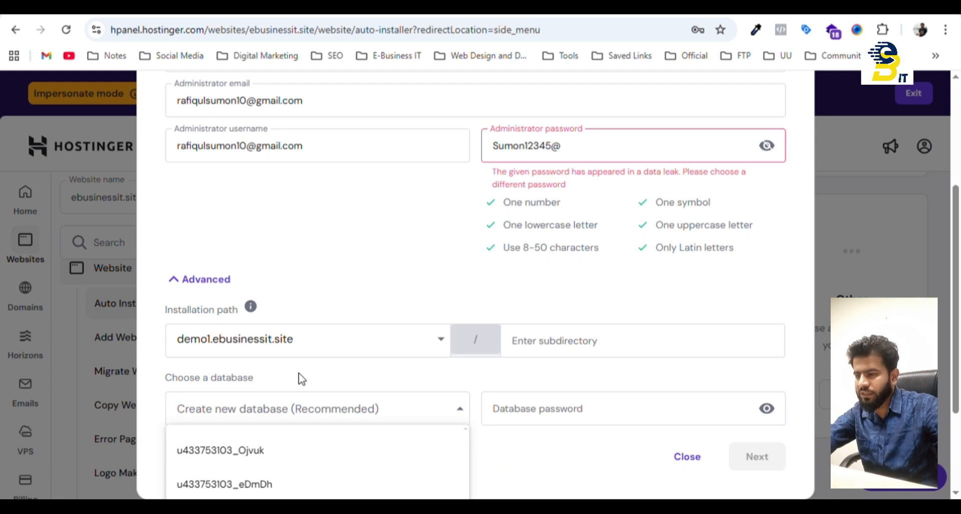
scroll(347, 281, down, 3)
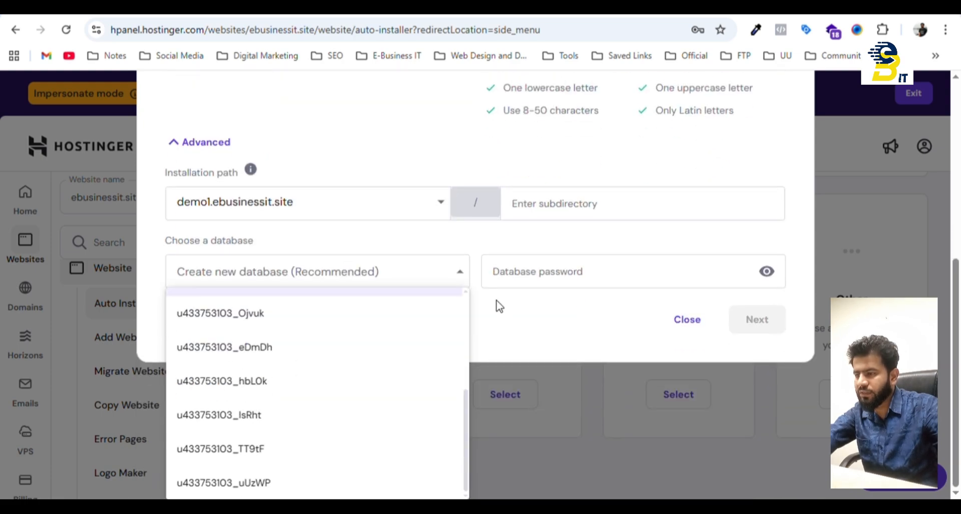
scroll(354, 344, up, 5)
scroll(325, 344, down, 3)
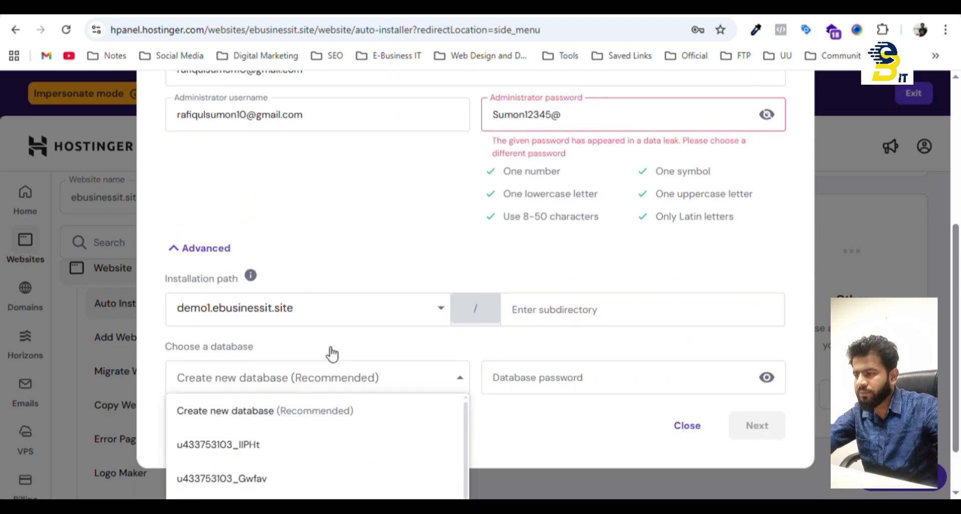
click(299, 313)
scroll(424, 318, up, 3)
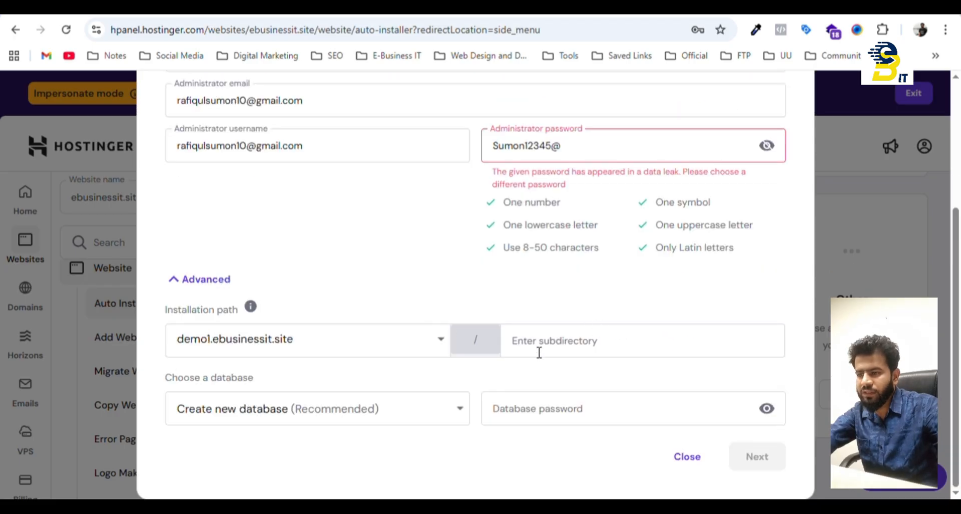
click(571, 348)
click(530, 287)
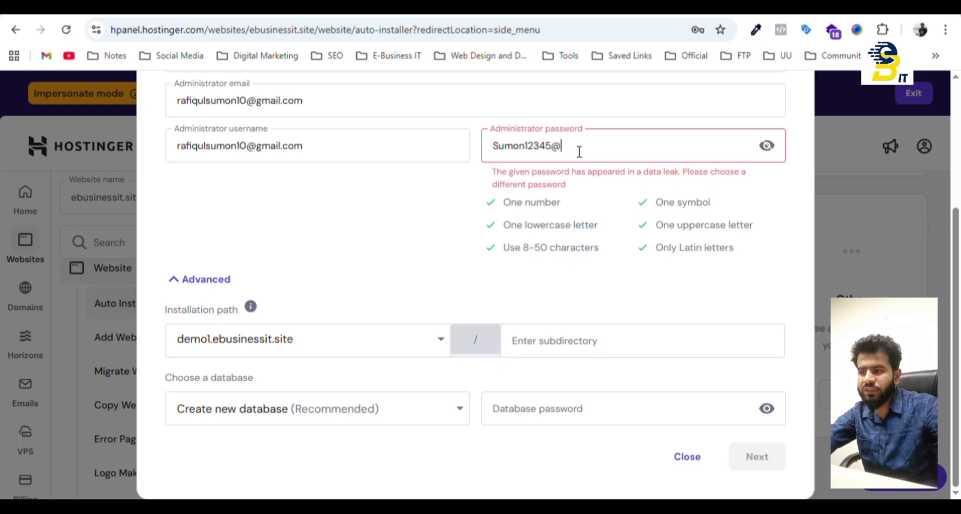
Change the end of the leaked administrator password so every requirement check passes.
scroll(561, 191, up, 1)
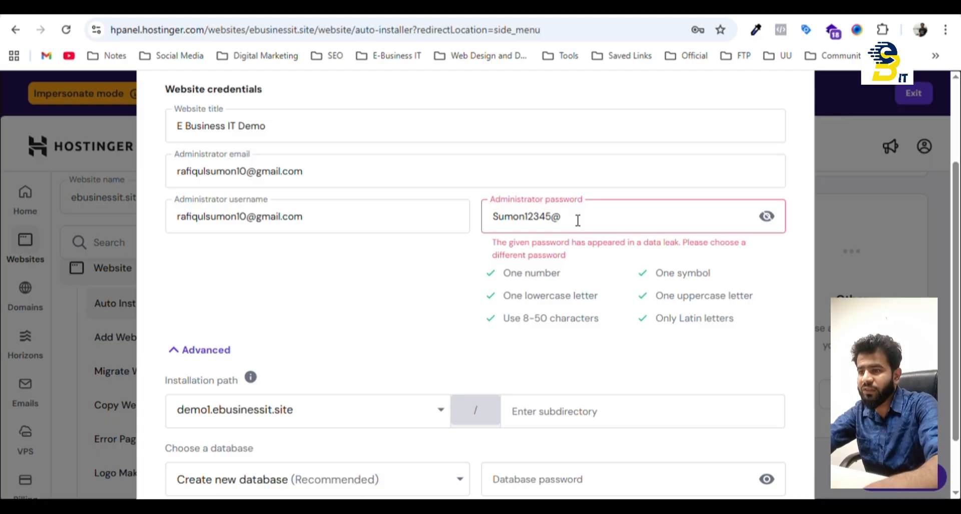
drag(564, 222, 544, 224)
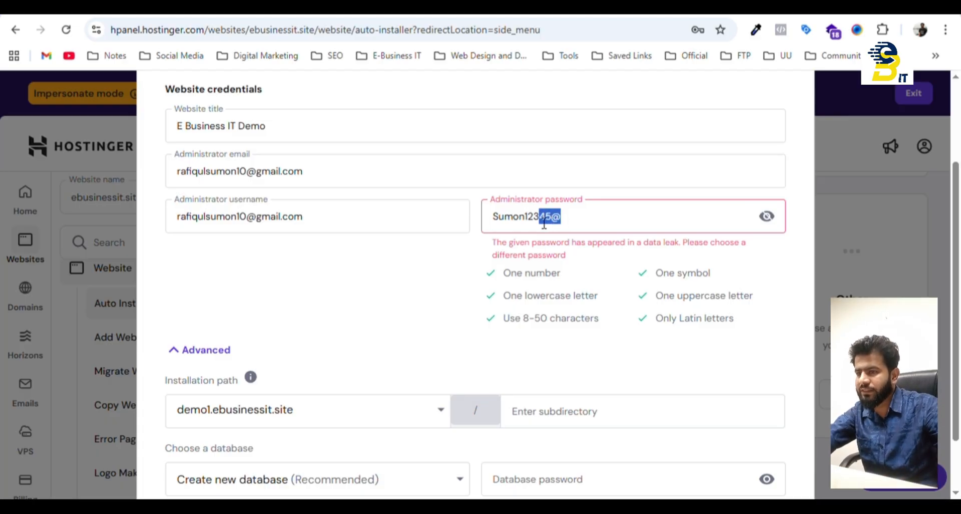
click(572, 223)
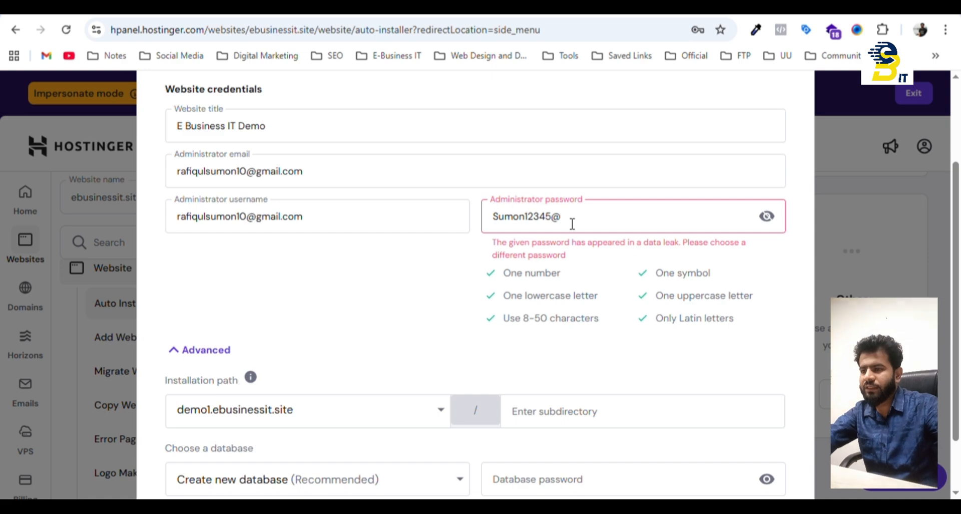
key(BackSpace)
key(BackSpace)
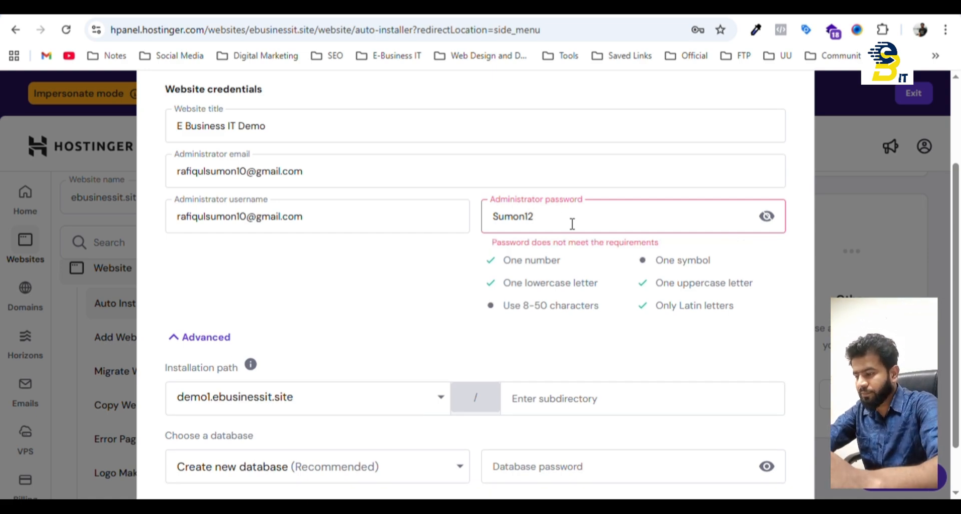
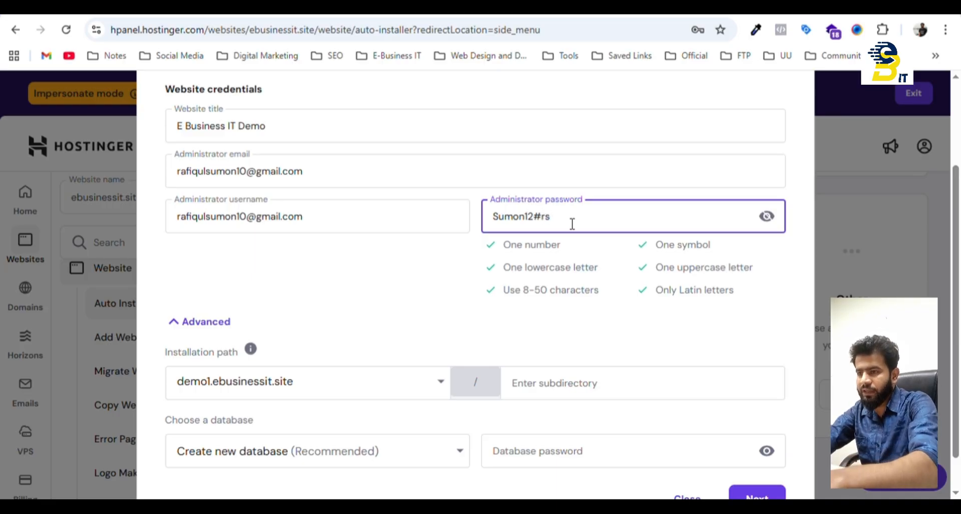
click(437, 302)
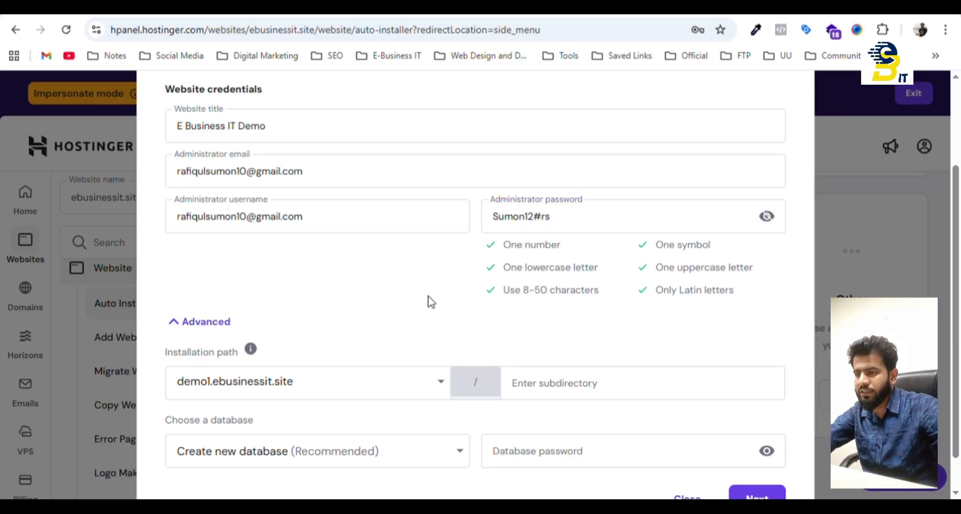
Select the new administrator password and then the administrator email in turn.
triple_click(582, 218)
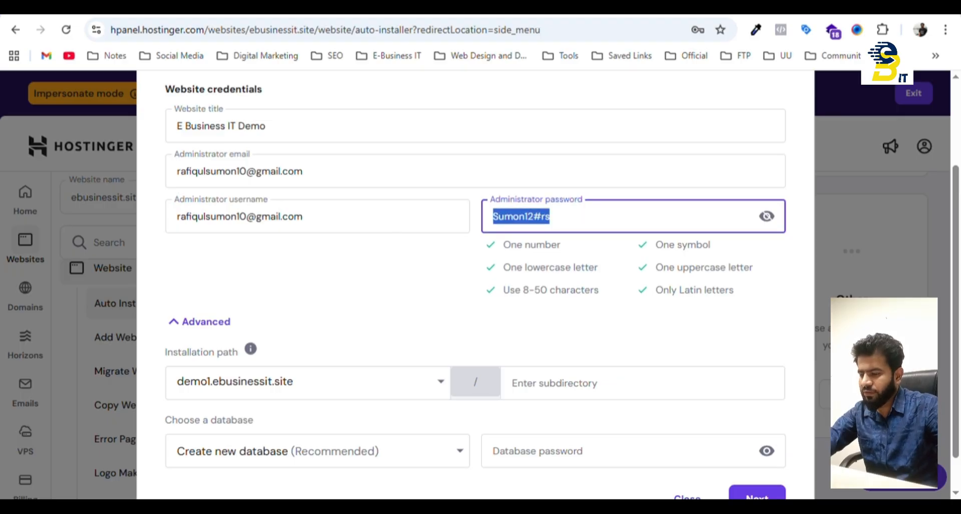
click(468, 508)
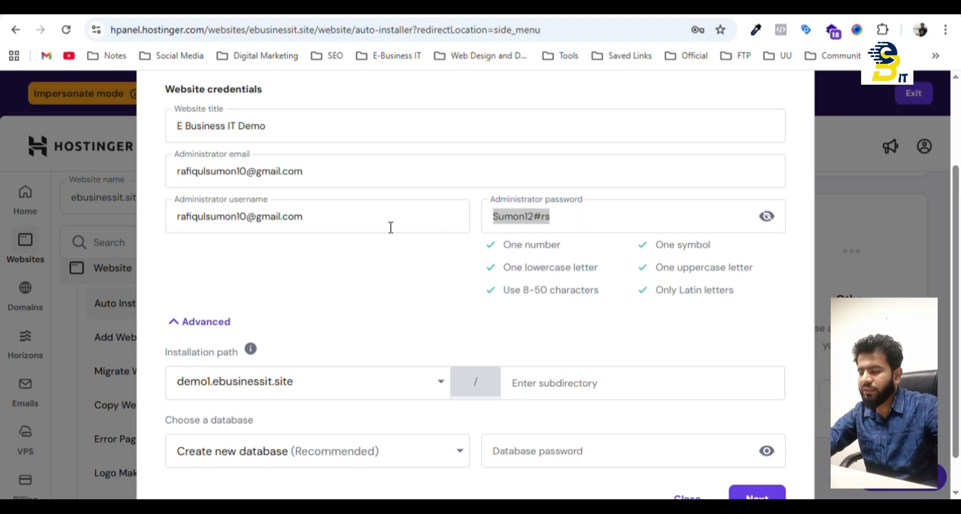
click(316, 274)
drag(328, 174, 175, 174)
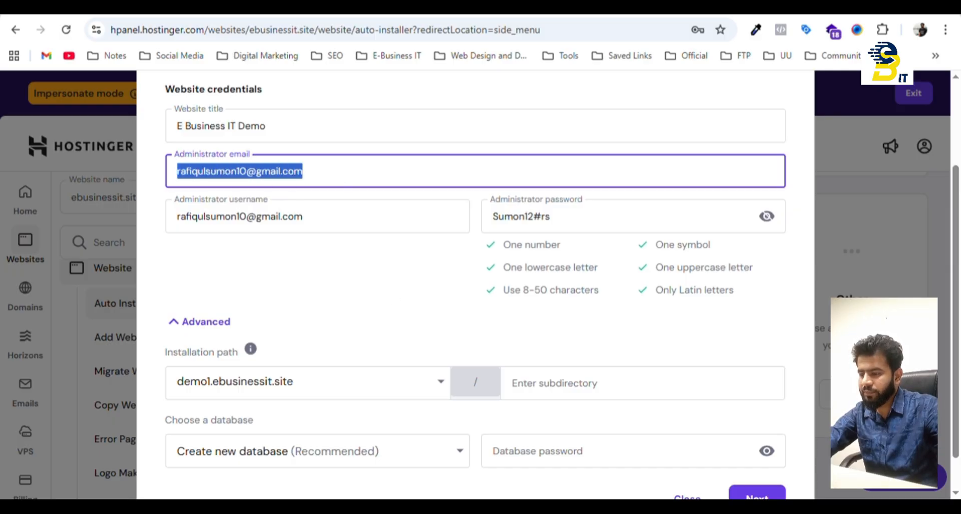
click(463, 508)
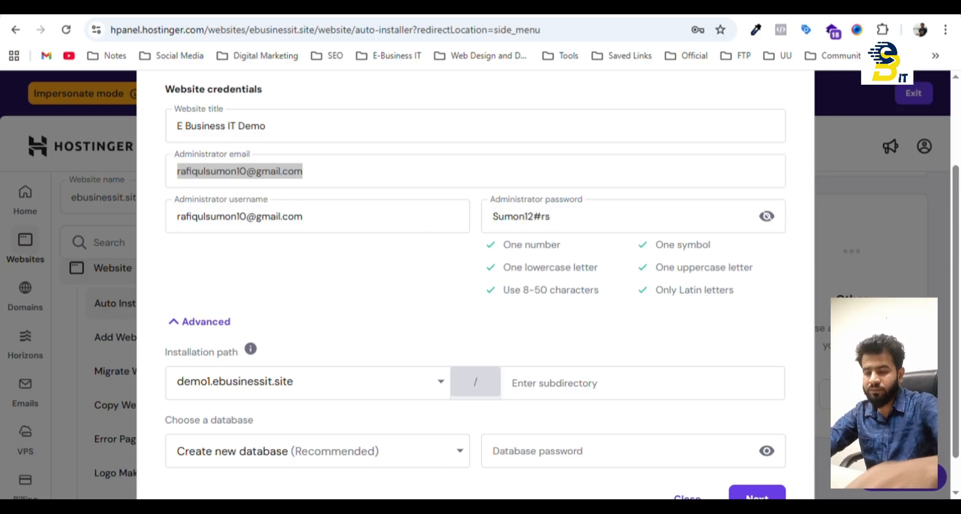
click(334, 288)
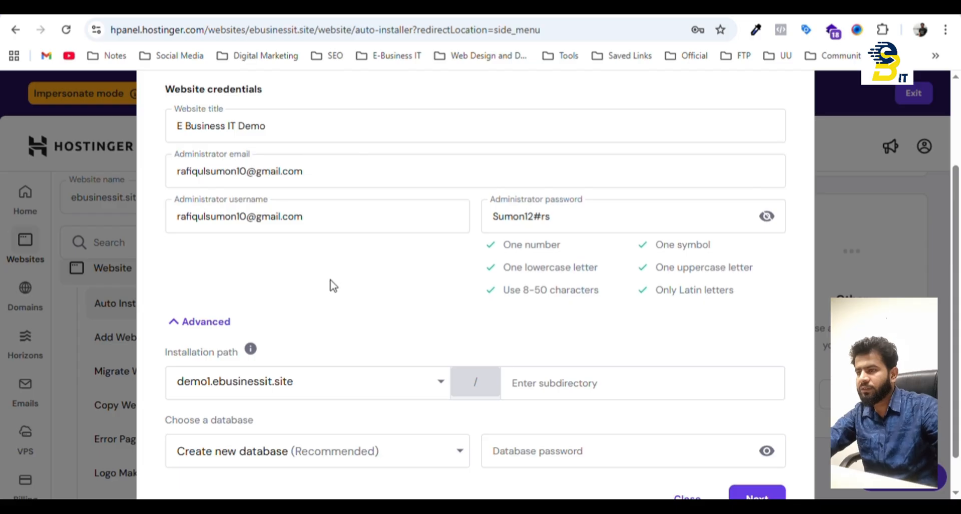
Continue to the version and PHP settings step.
scroll(645, 272, down, 1)
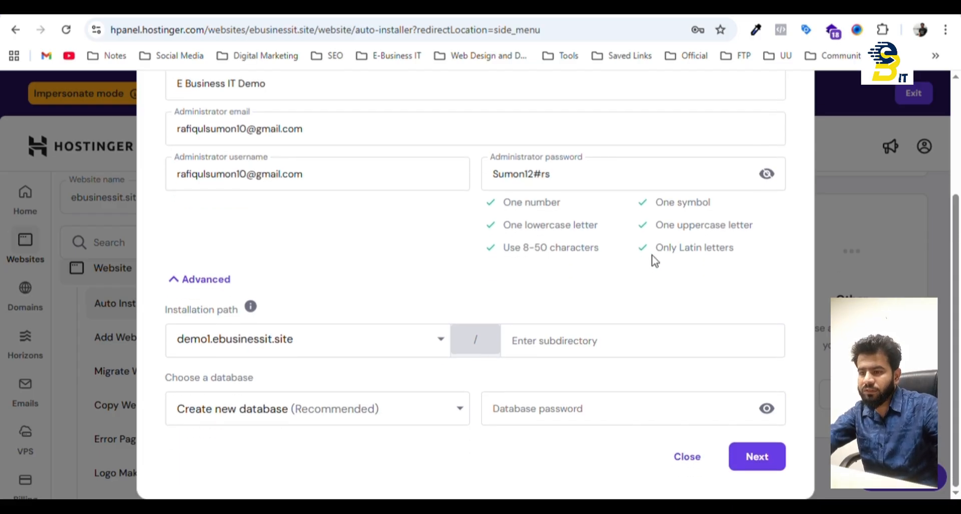
scroll(616, 268, up, 4)
scroll(620, 268, down, 4)
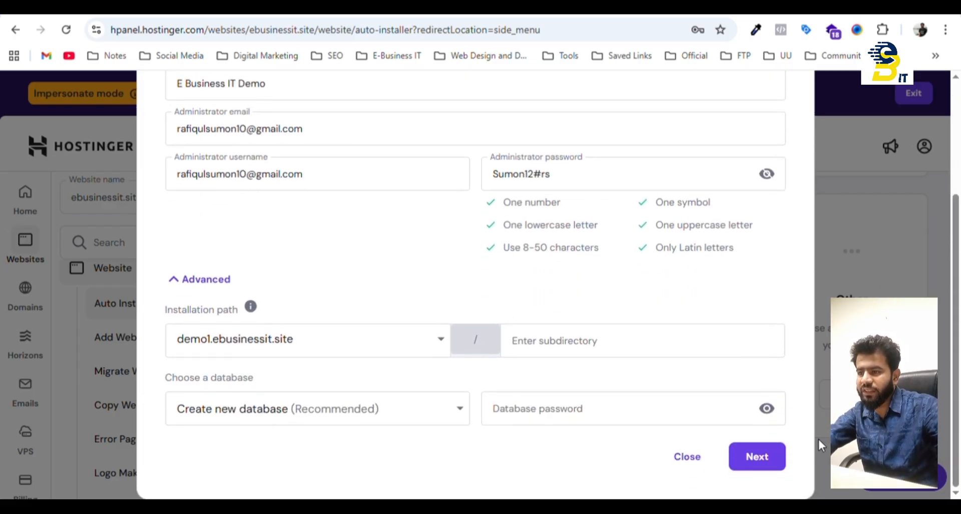
click(768, 460)
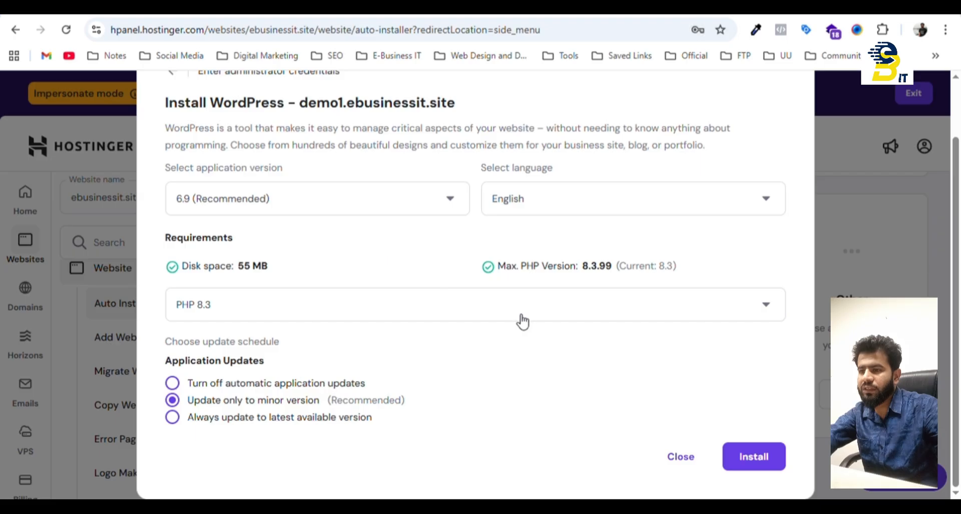
Install WordPress 6.9 in English with PHP 8.3 and minor-version auto-updates.
click(767, 457)
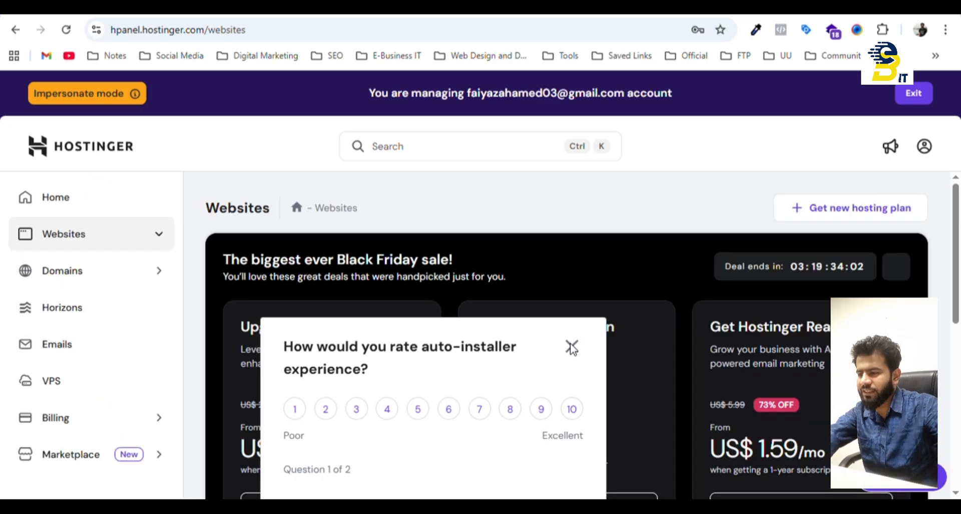
Close the installer rating survey and select demo1.ebusinessit.site in the websites list.
click(571, 346)
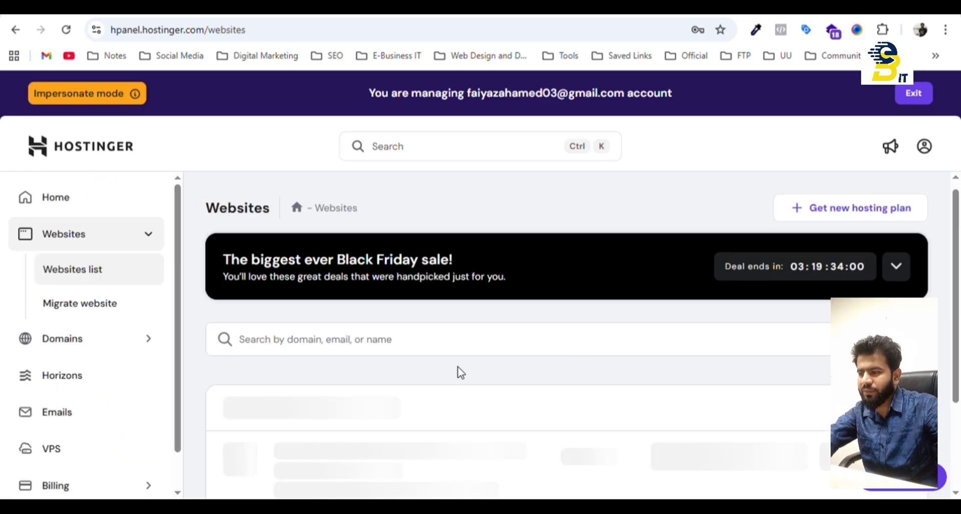
scroll(464, 356, down, 3)
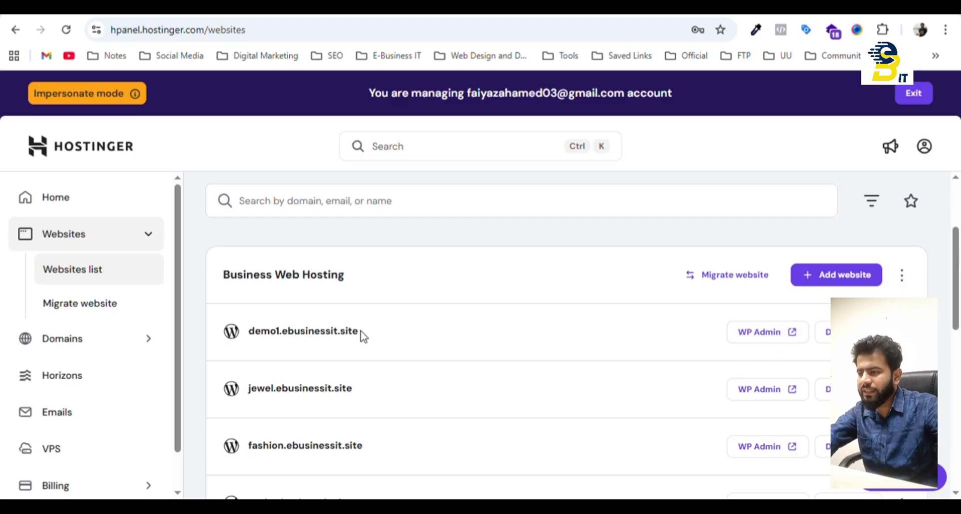
drag(359, 331, 710, 15)
drag(479, 499, 330, 348)
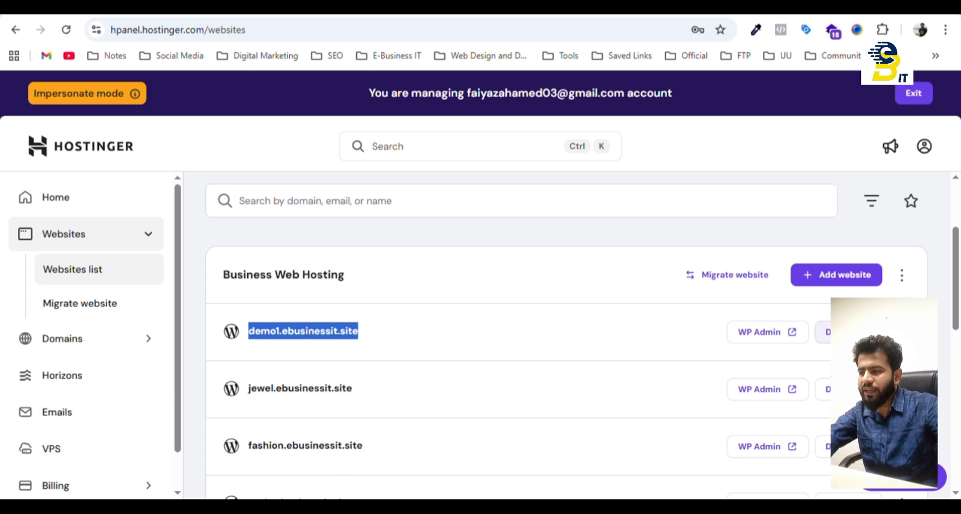
click(780, 335)
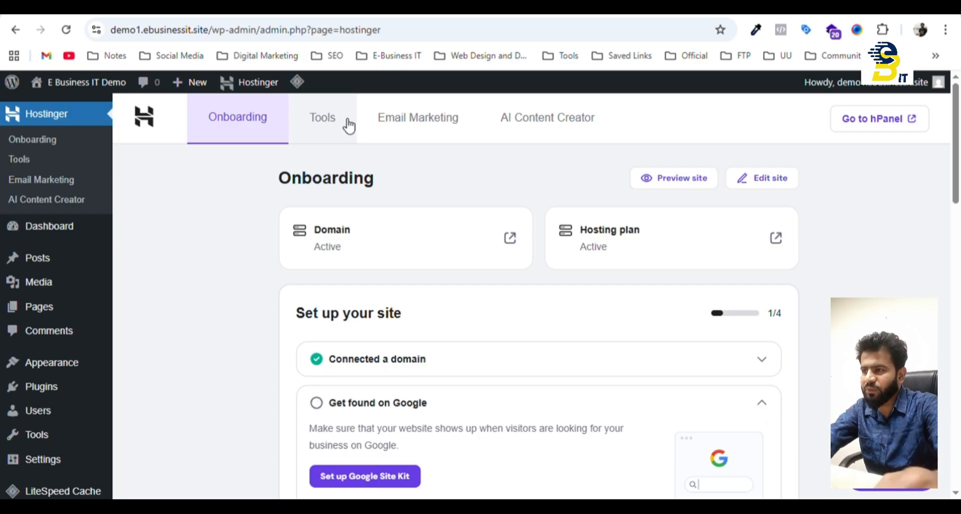
scroll(414, 257, down, 8)
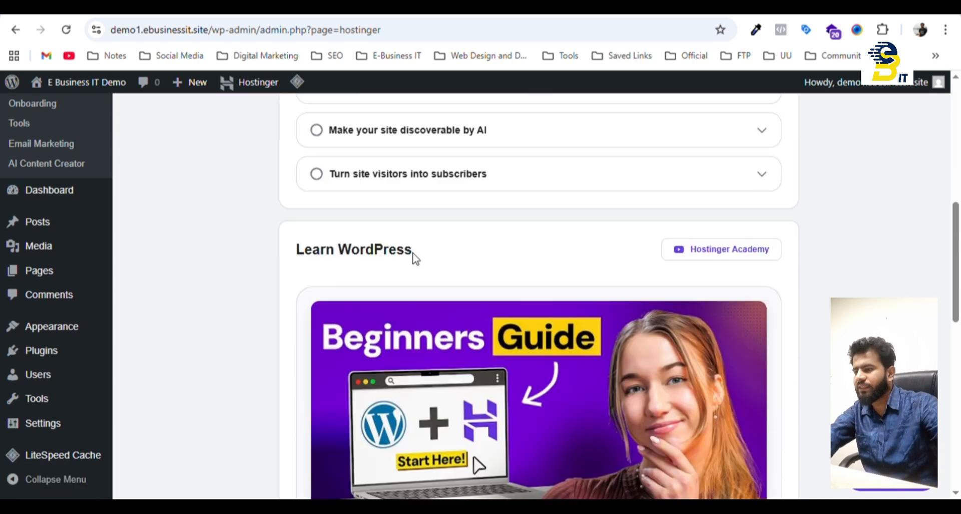
scroll(464, 272, up, 7)
scroll(420, 280, up, 1)
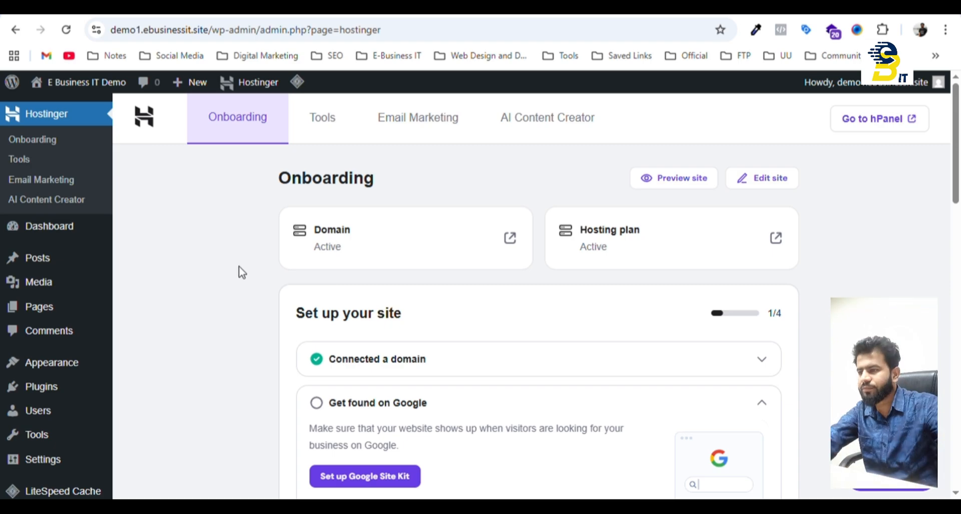
scroll(238, 271, down, 7)
scroll(250, 271, down, 7)
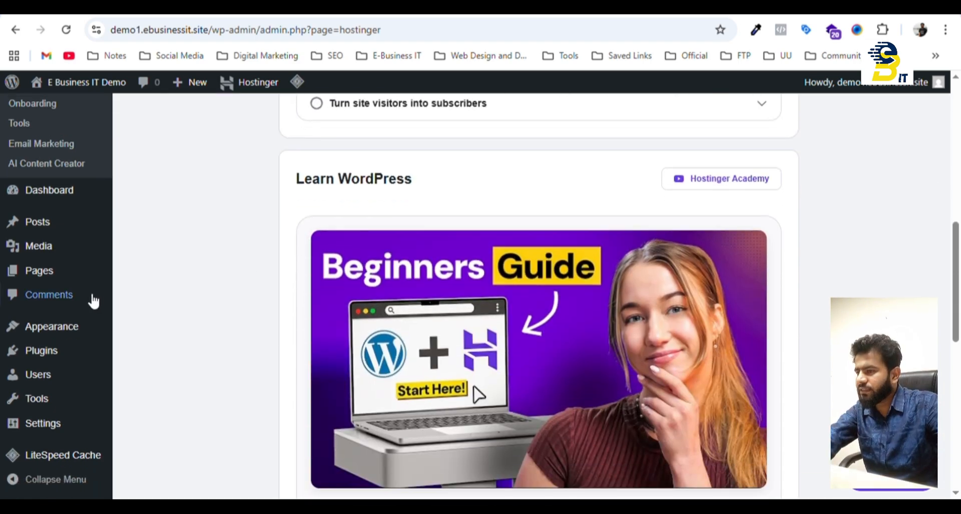
scroll(307, 317, down, 6)
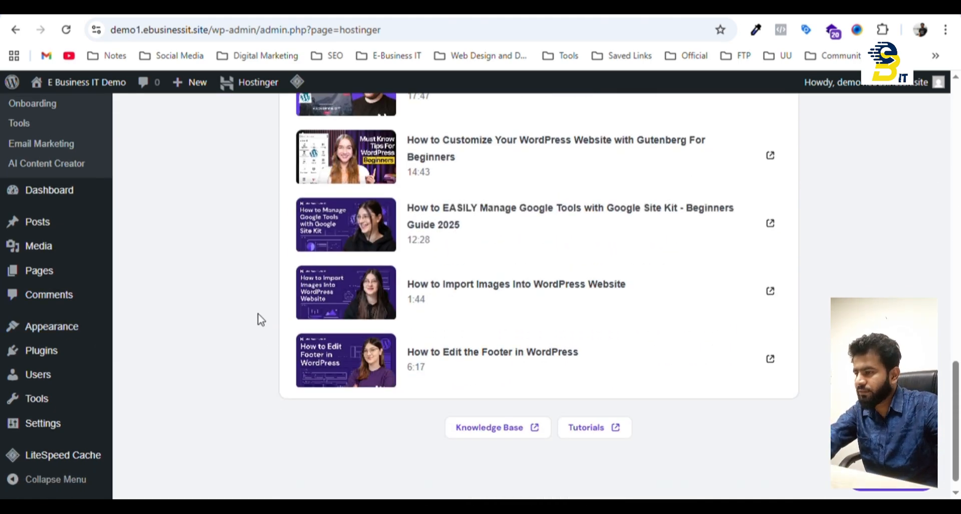
scroll(257, 318, up, 15)
scroll(260, 318, up, 3)
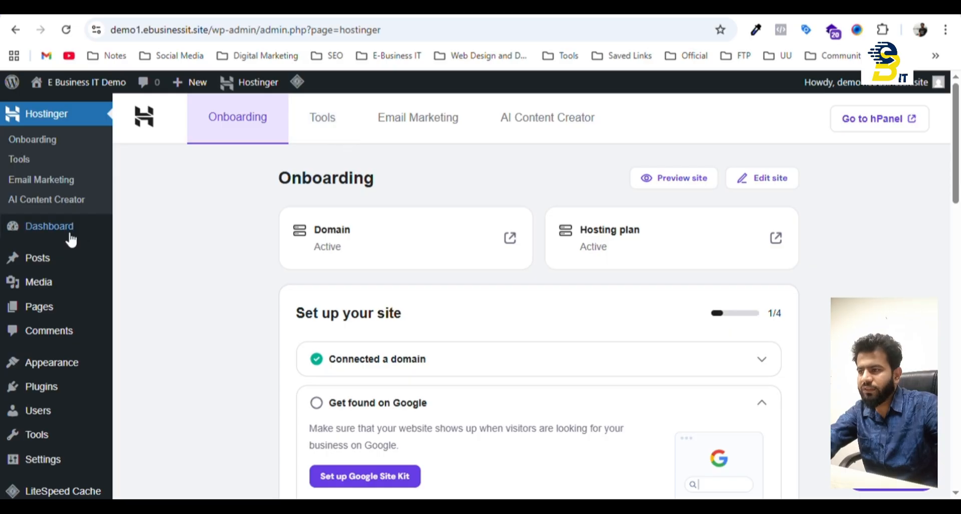
scroll(355, 244, down, 2)
scroll(389, 242, down, 6)
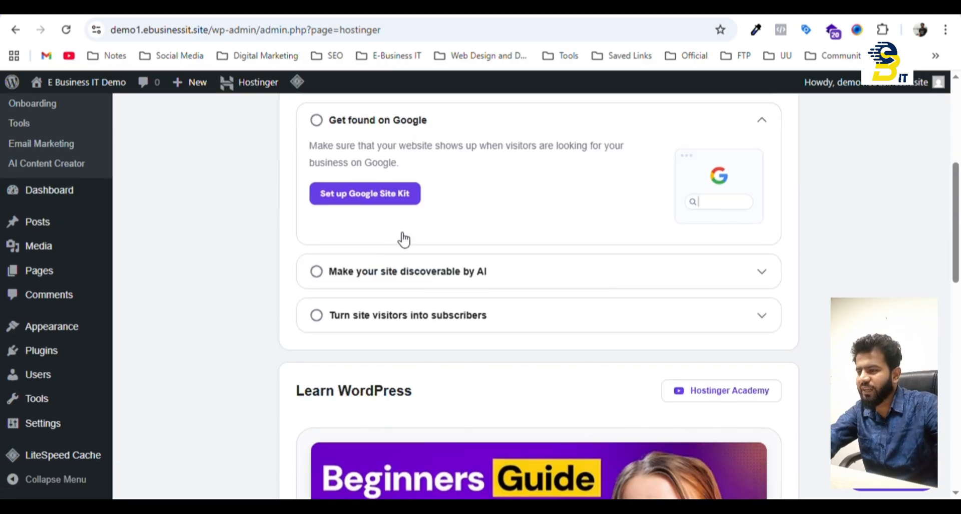
scroll(485, 264, down, 10)
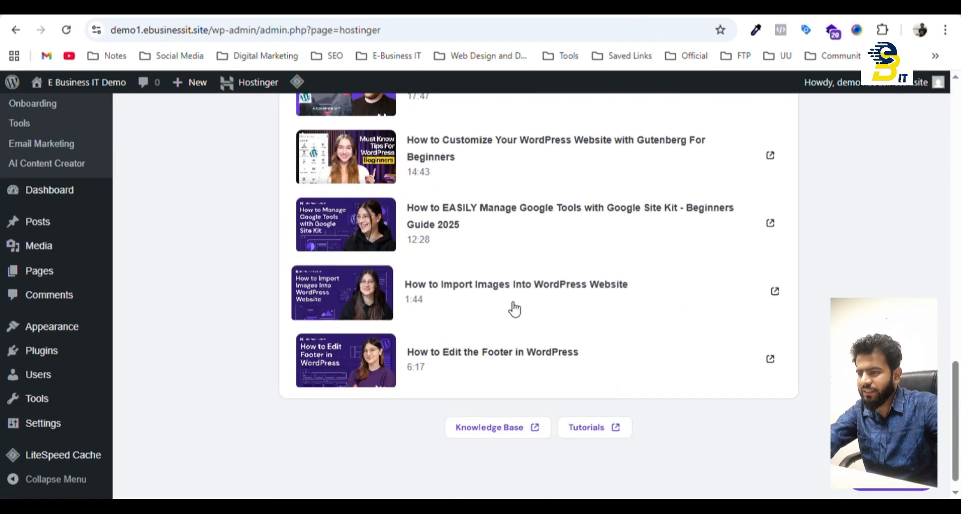
scroll(391, 312, up, 15)
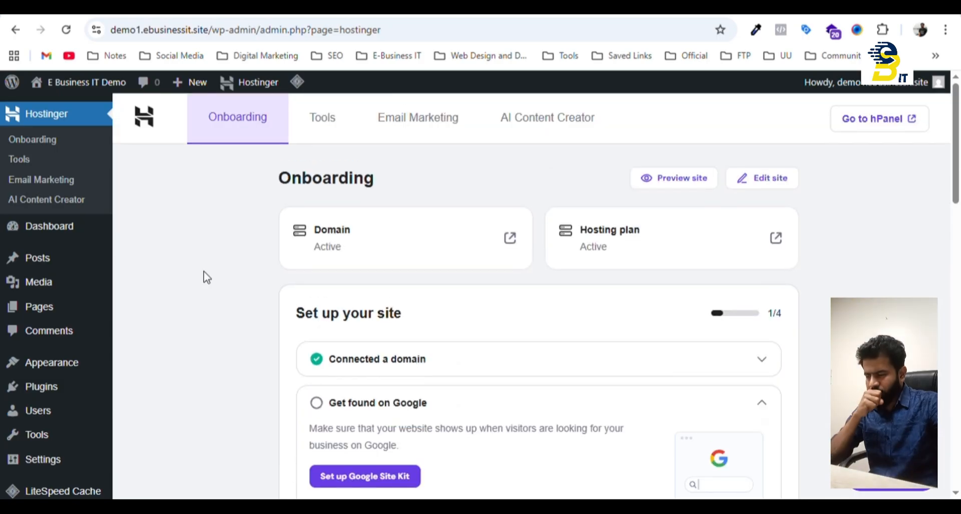
scroll(204, 272, down, 3)
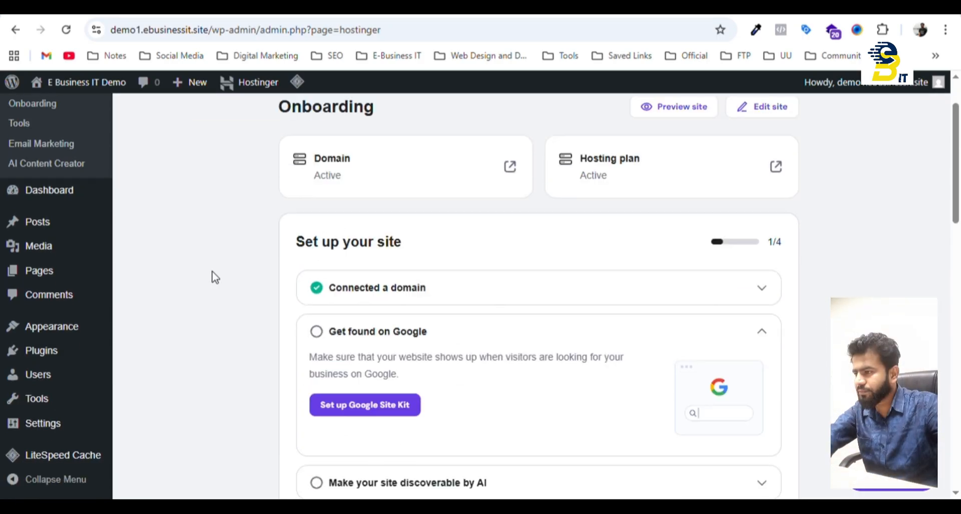
scroll(185, 298, up, 3)
mouse_move(57, 83)
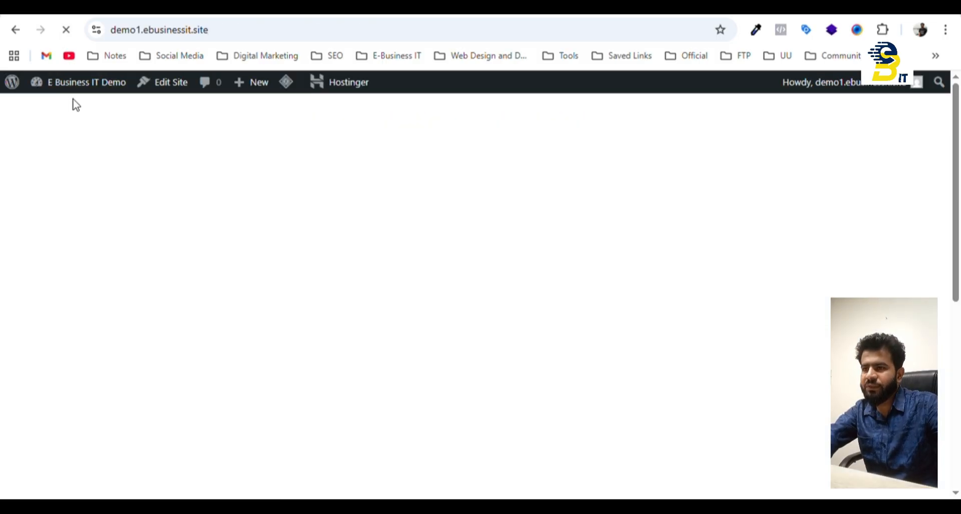
Scroll the live Blog page with Hello world! to the footer and back, then return to admin.
scroll(364, 259, down, 5)
scroll(404, 301, up, 5)
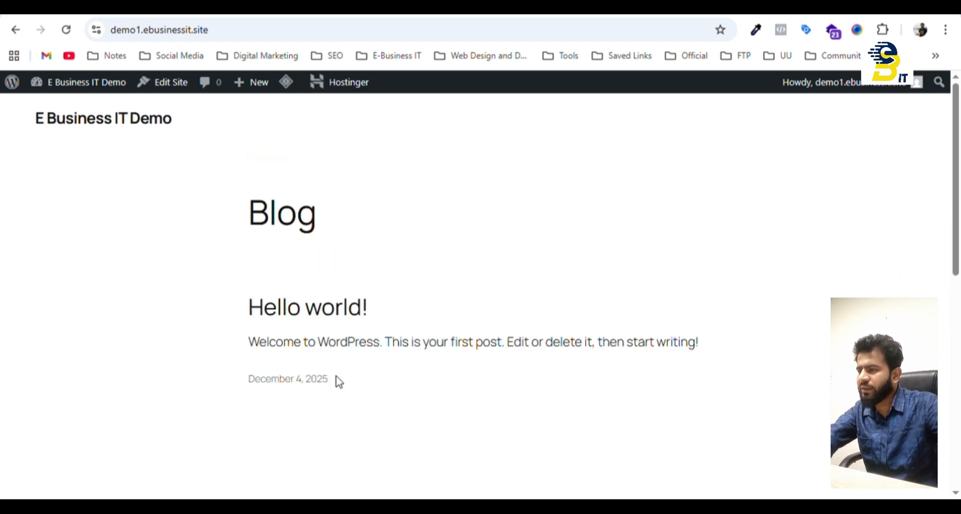
scroll(426, 348, down, 5)
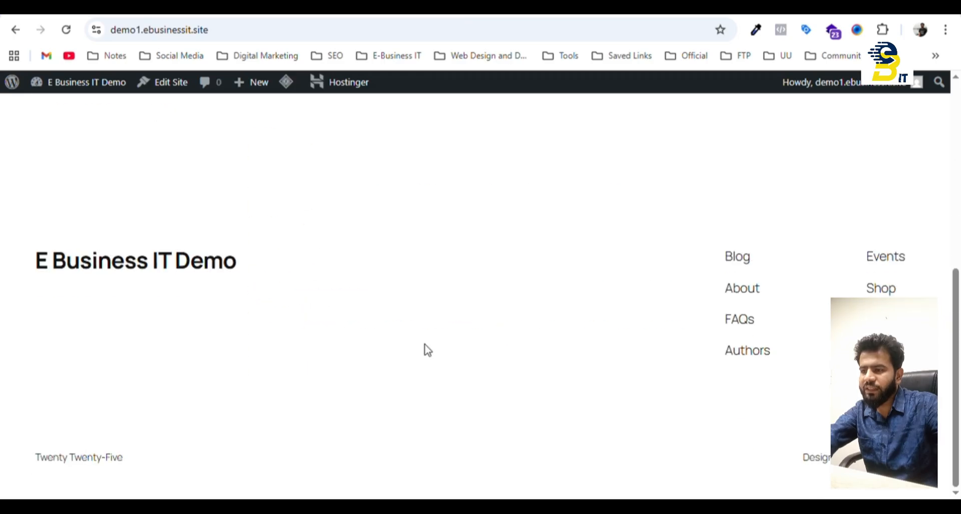
scroll(426, 347, up, 5)
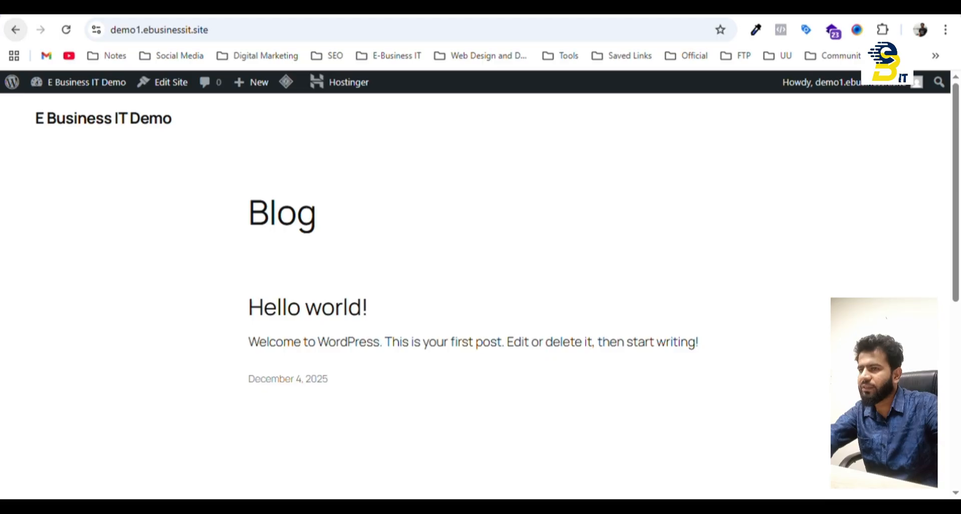
click(16, 29)
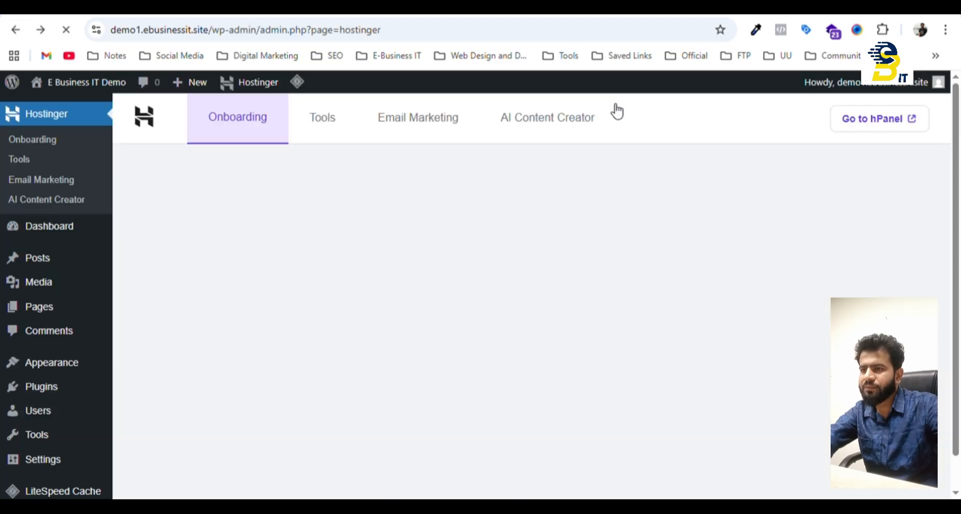
Trash the Hello world! post using the Move to Trash bulk action.
scroll(75, 215, down, 2)
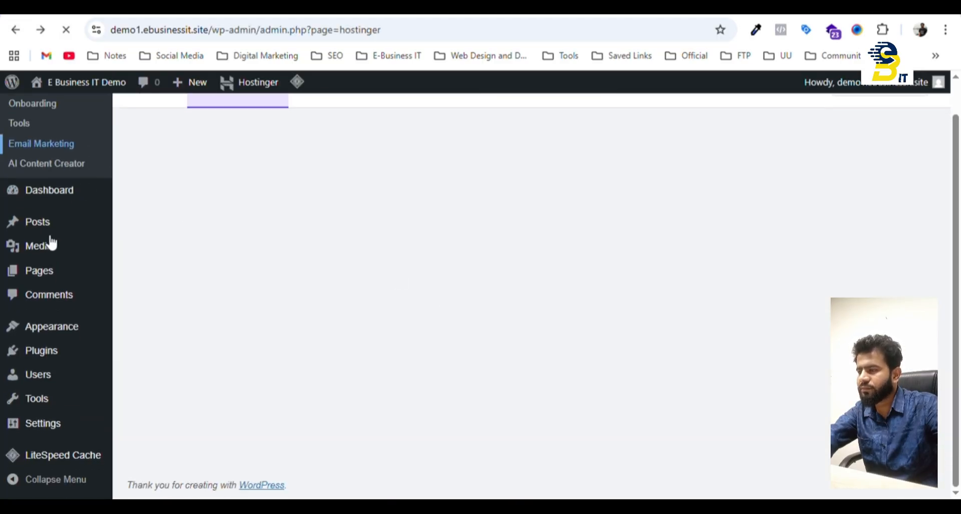
scroll(63, 300, down, 12)
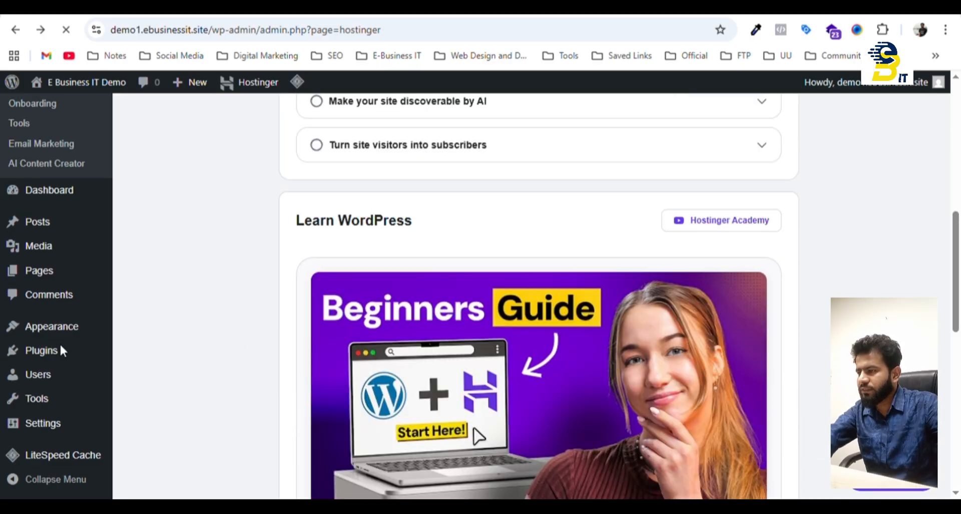
mouse_move(64, 348)
scroll(73, 360, down, 4)
mouse_move(77, 375)
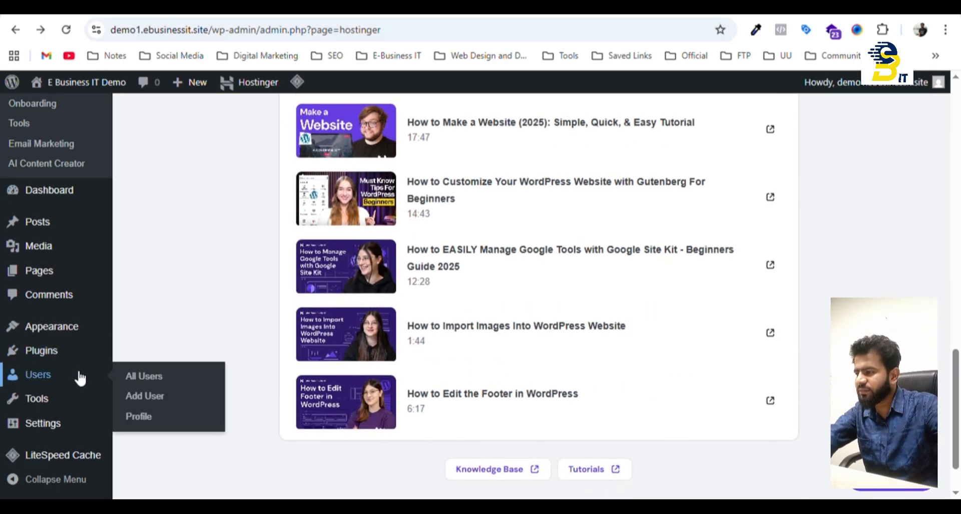
scroll(75, 375, down, 1)
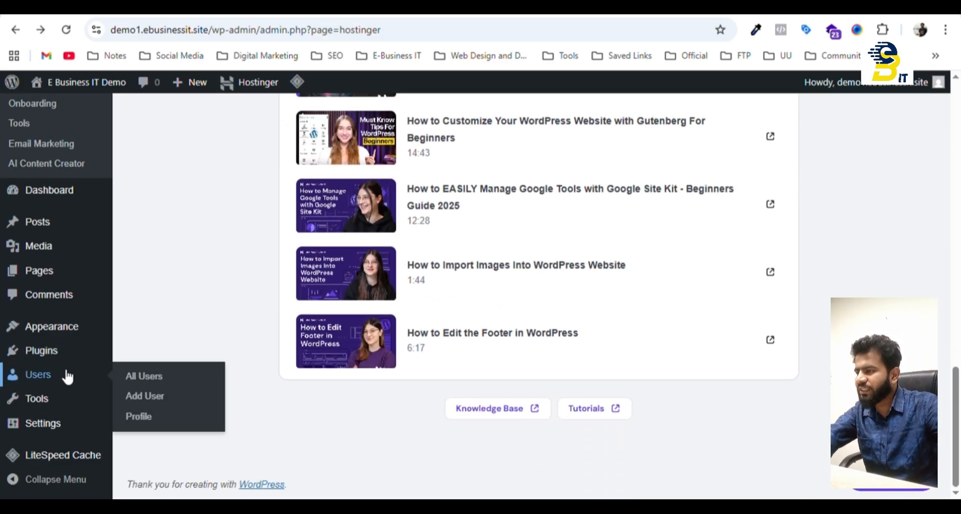
mouse_move(46, 226)
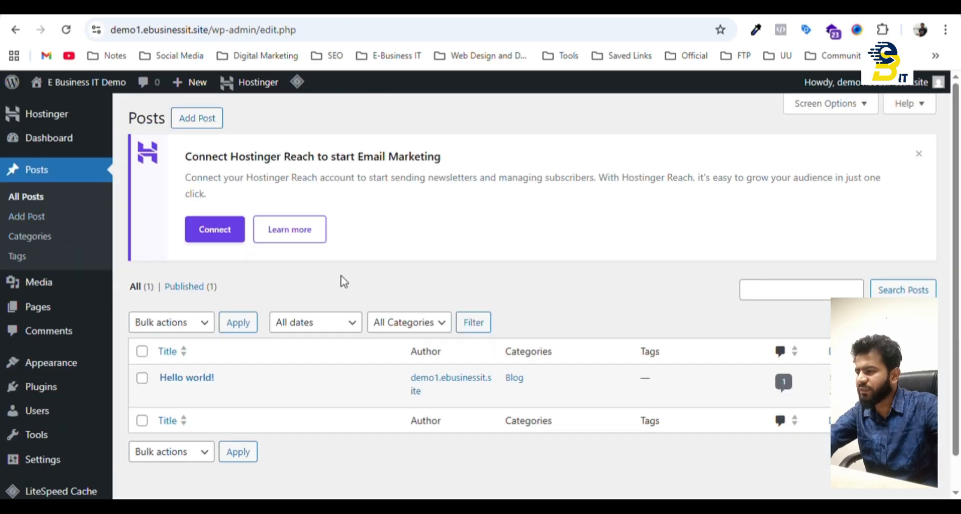
click(142, 378)
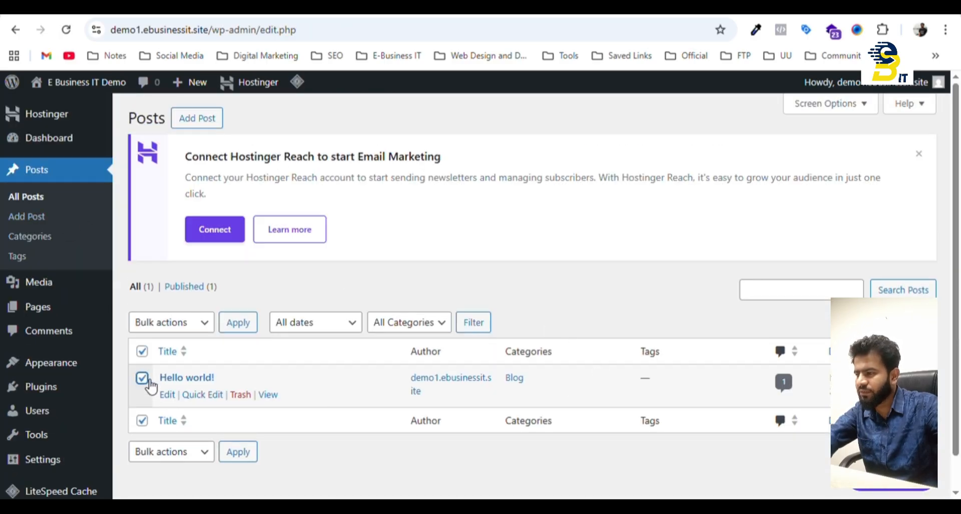
scroll(451, 335, down, 1)
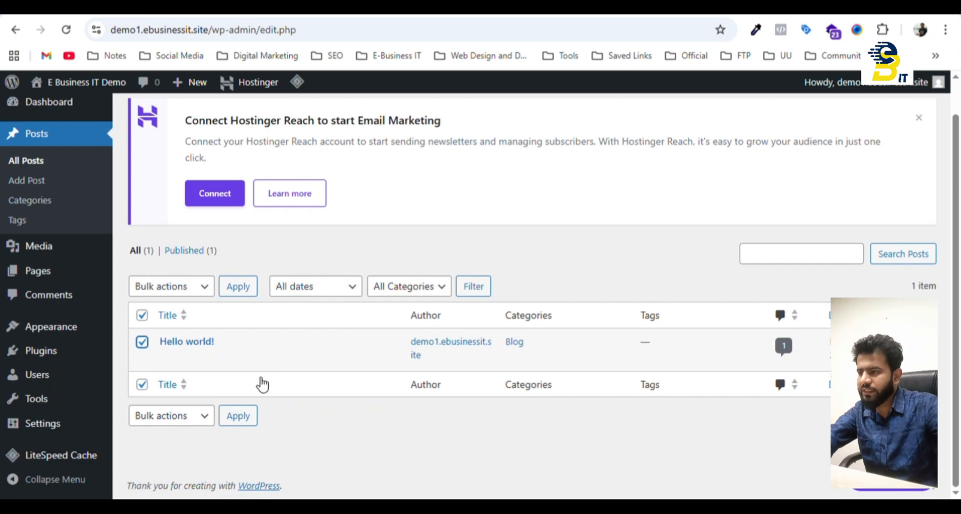
click(202, 286)
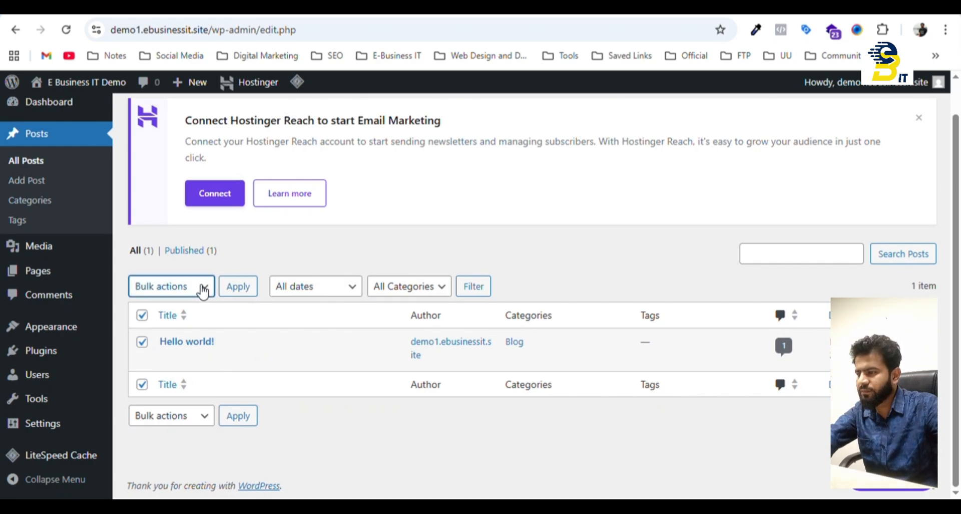
click(156, 350)
click(236, 286)
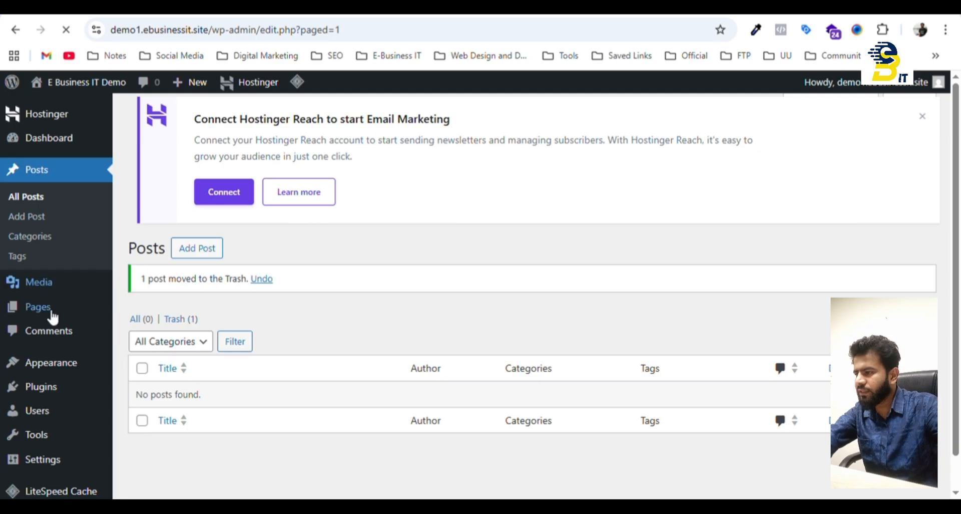
Visit the Pages list, then go to Appearance > Themes showing Twenty Twenty-Five active.
click(52, 310)
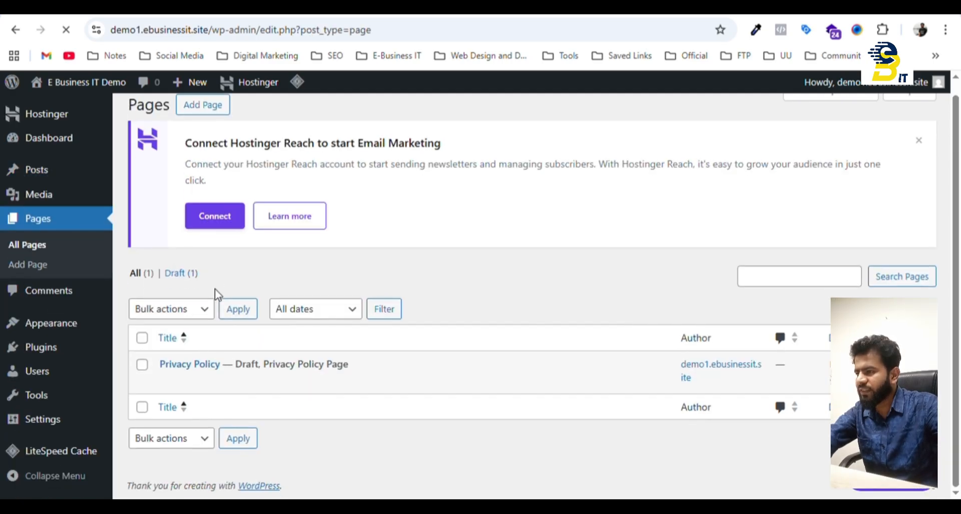
mouse_move(101, 324)
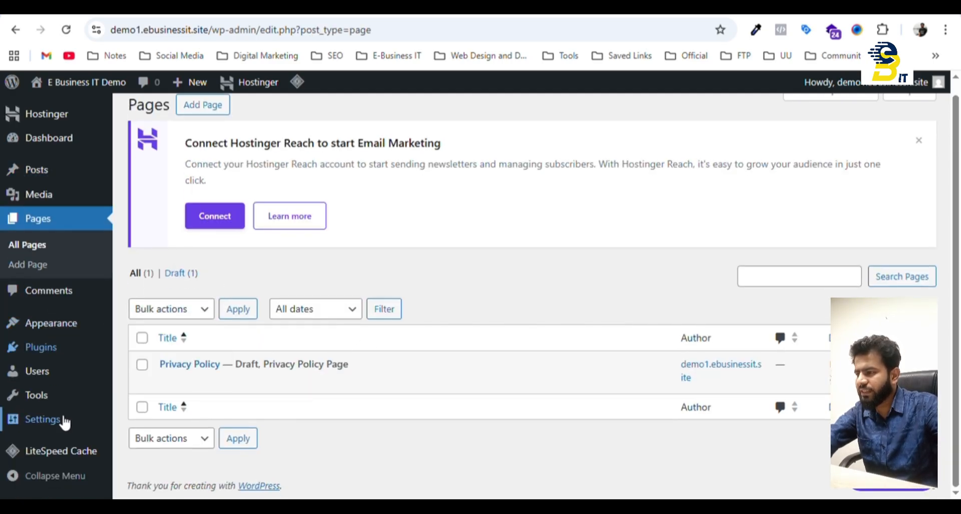
mouse_move(74, 391)
mouse_move(58, 355)
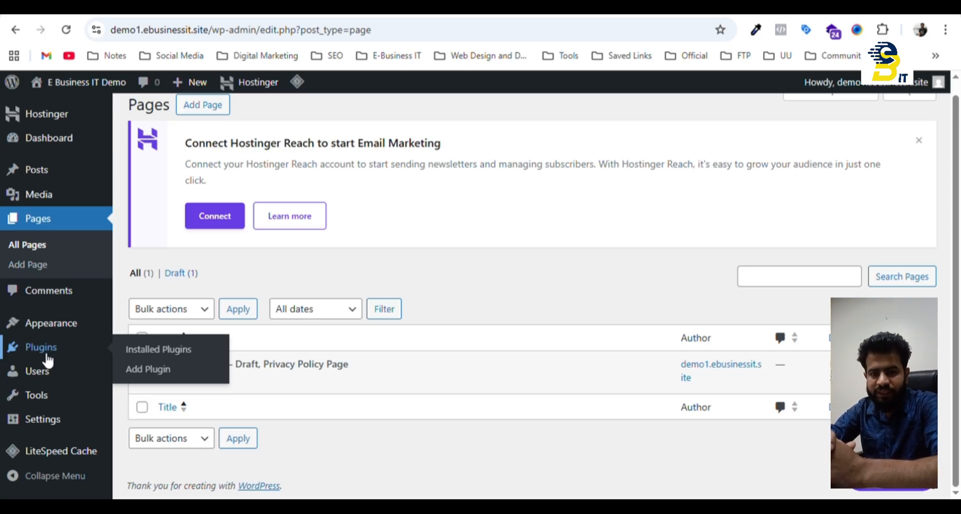
scroll(61, 291, up, 1)
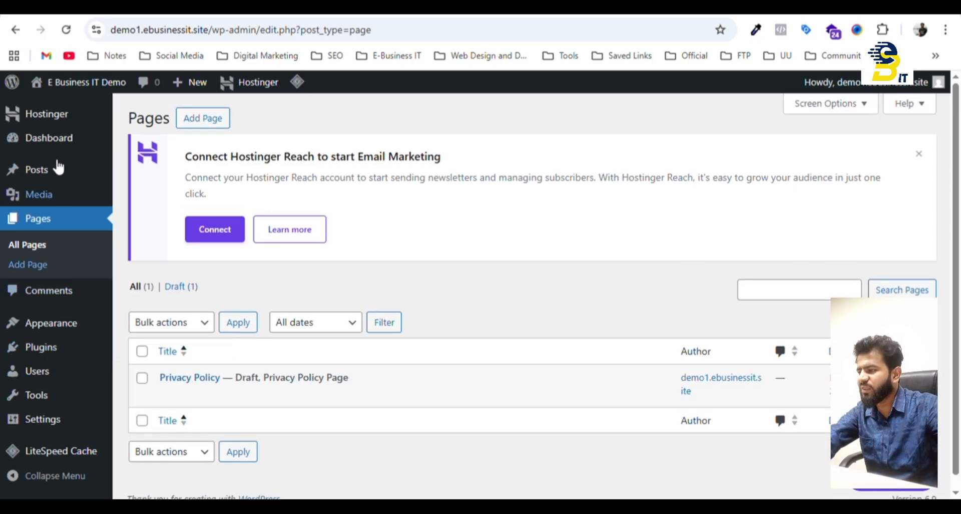
scroll(44, 386, down, 1)
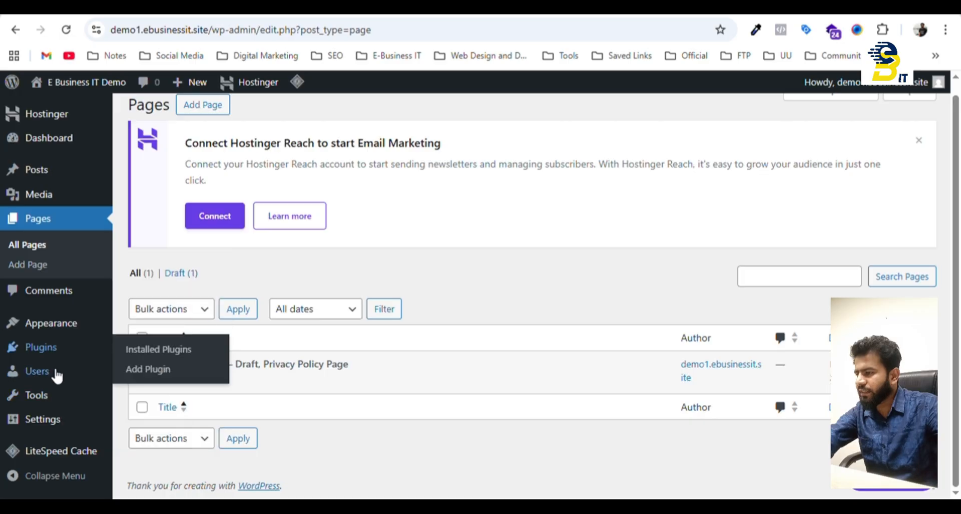
mouse_move(60, 328)
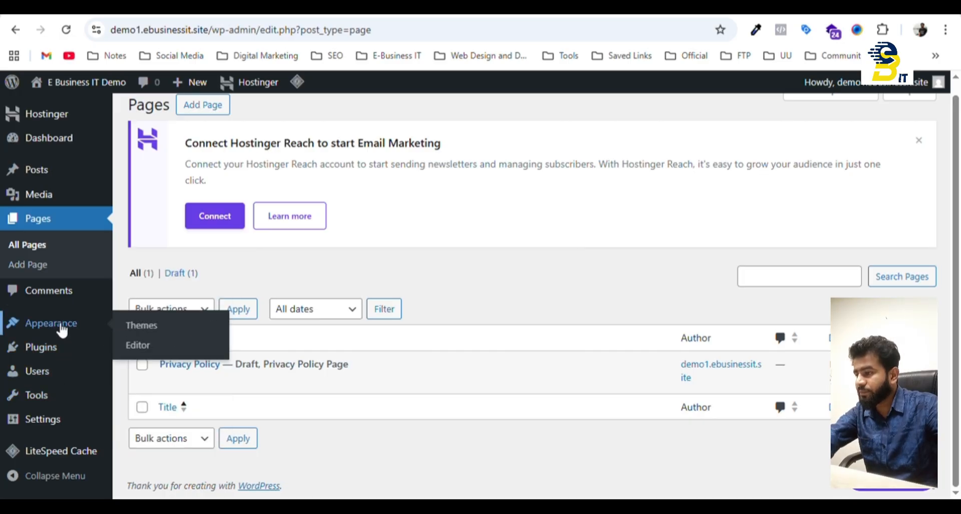
click(144, 326)
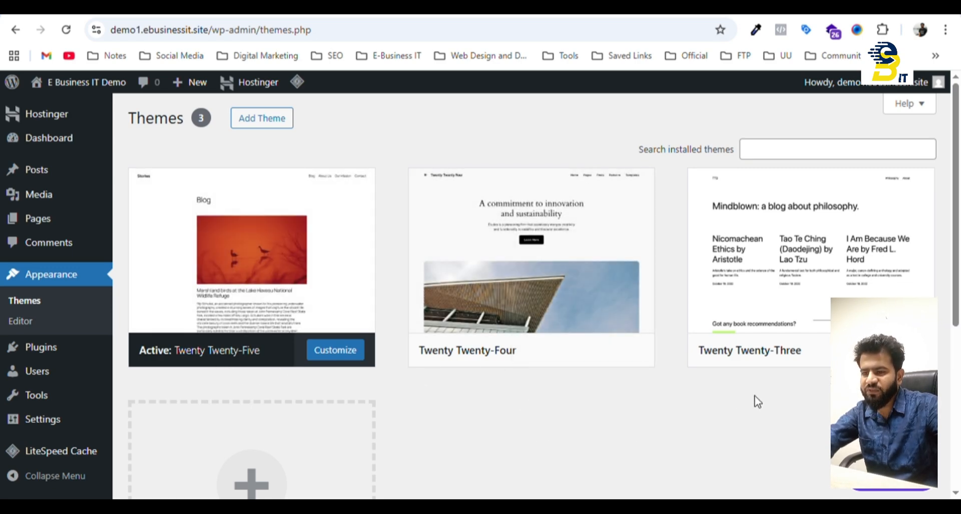
scroll(788, 382, down, 4)
scroll(600, 368, up, 4)
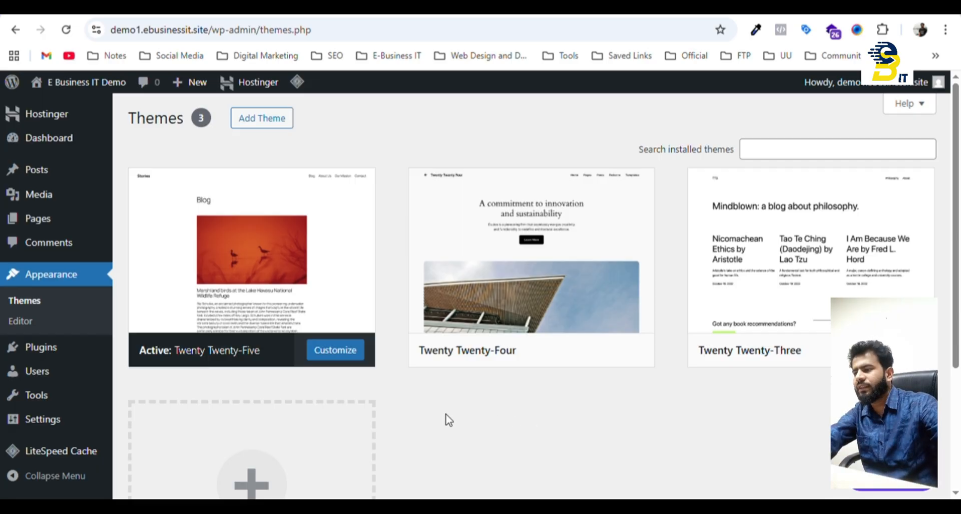
Return to the themes overview and browse the Add Themes catalogue, including Hello Elementor and Astra.
scroll(135, 298, down, 3)
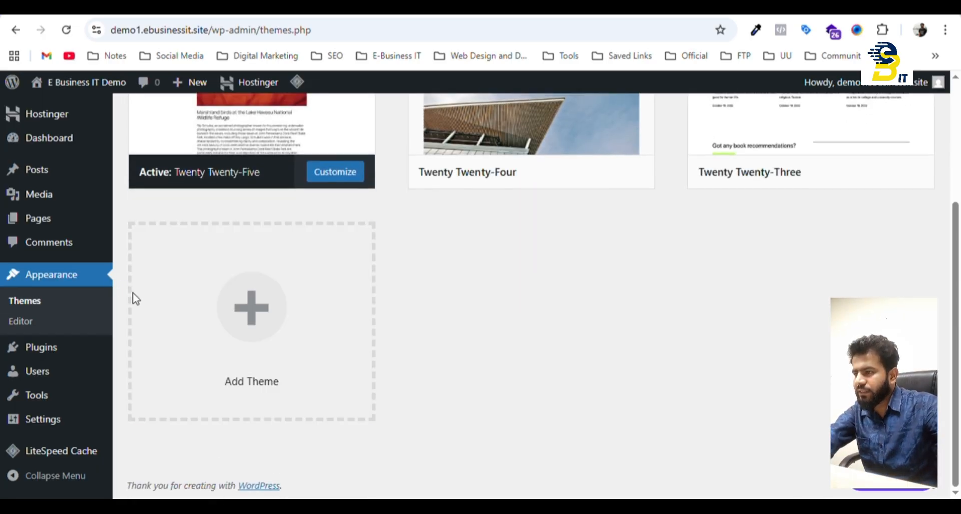
click(40, 302)
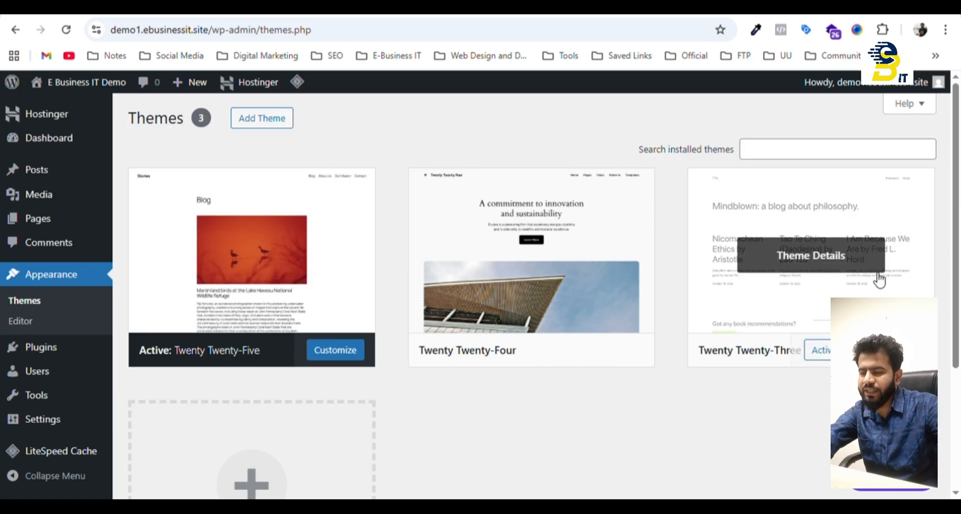
click(764, 153)
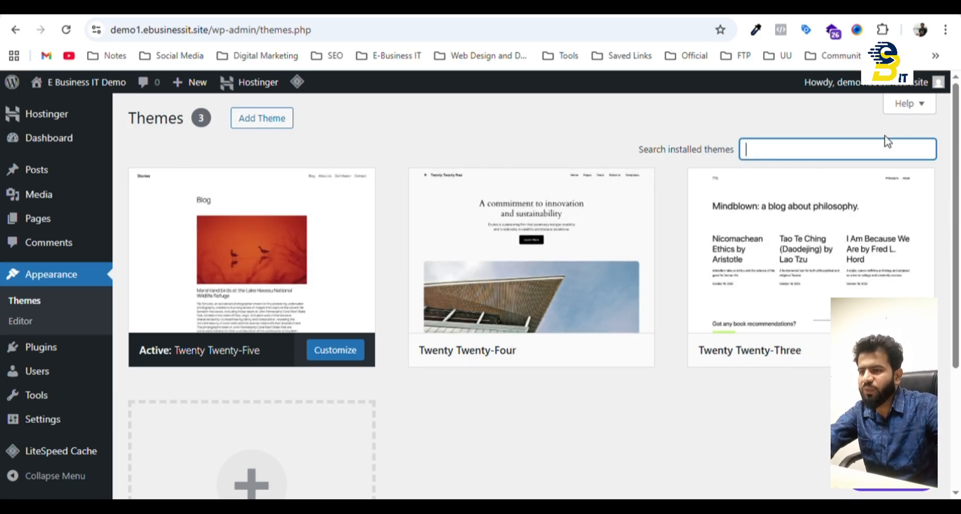
click(273, 124)
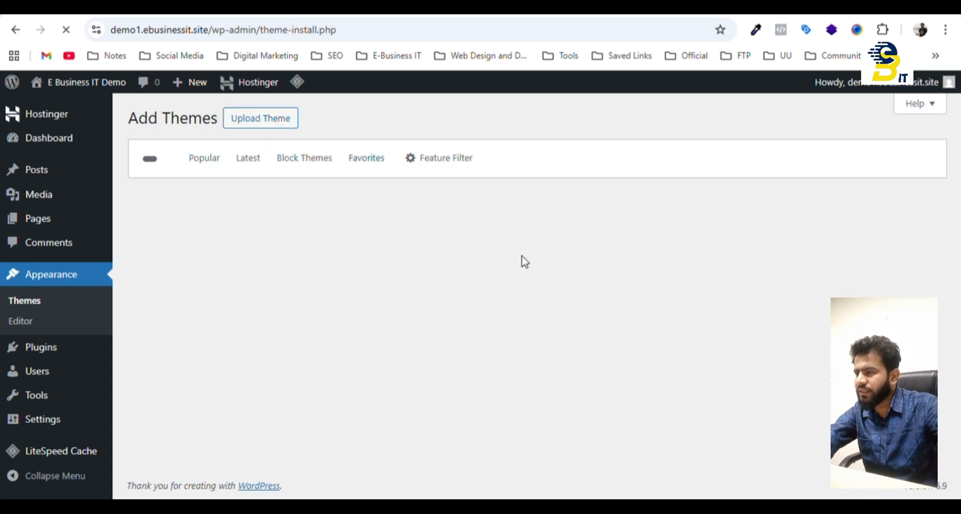
mouse_move(737, 273)
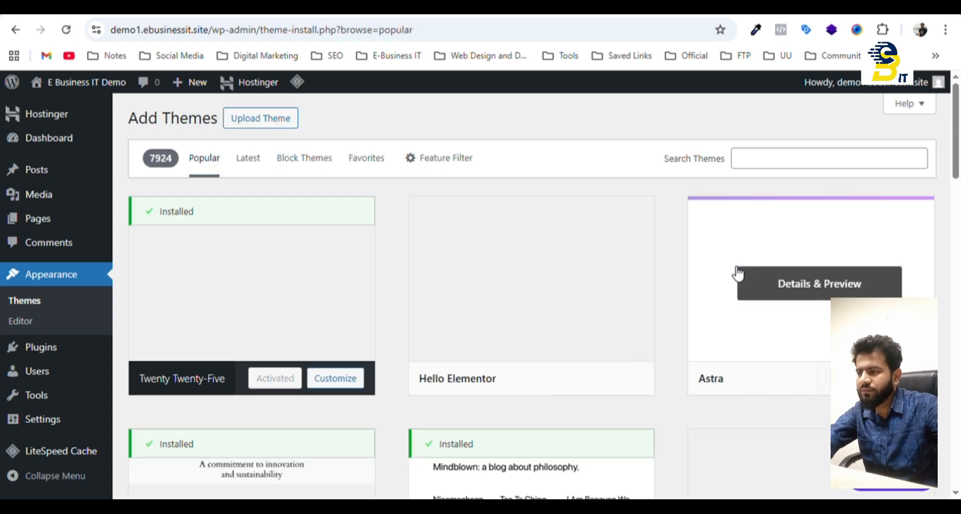
scroll(738, 273, down, 4)
scroll(801, 300, up, 5)
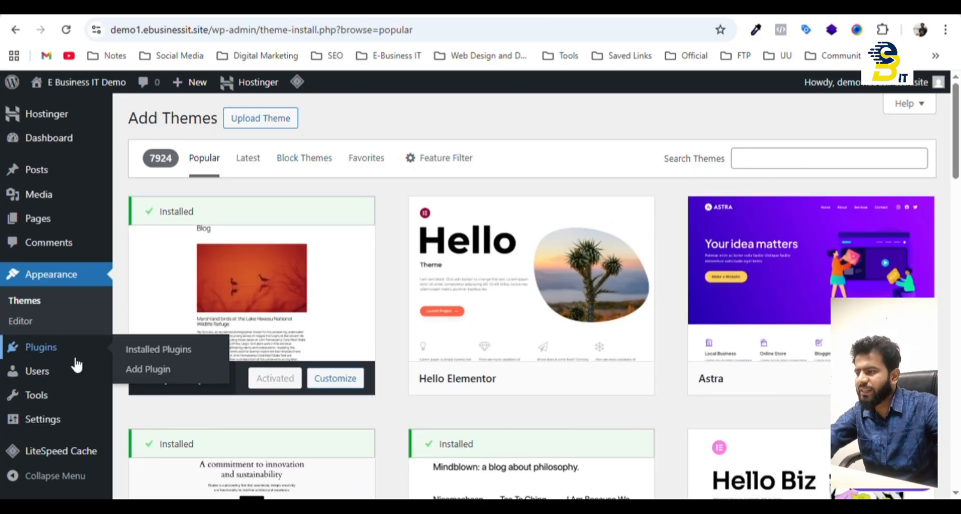
scroll(53, 375, down, 3)
Look over the installed plugins list, then head to All Posts, where no posts are found.
click(47, 355)
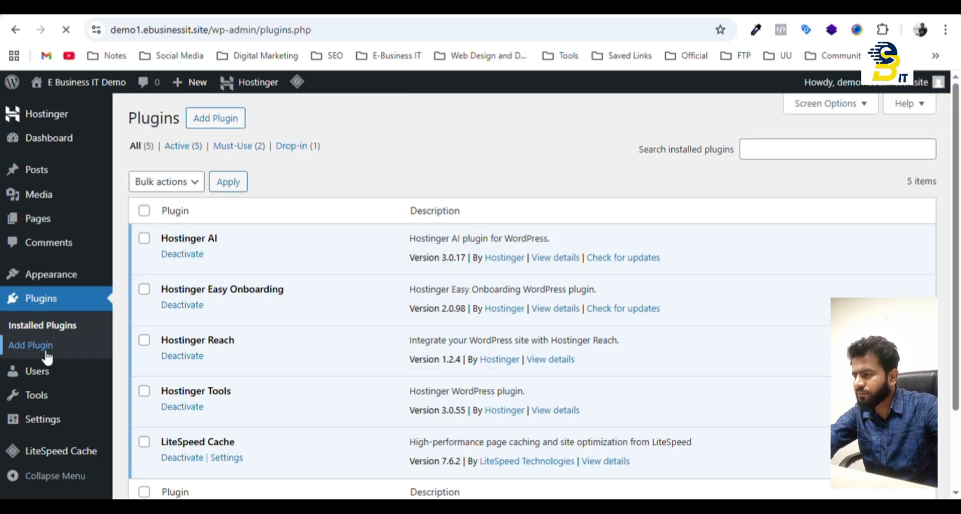
scroll(329, 269, down, 2)
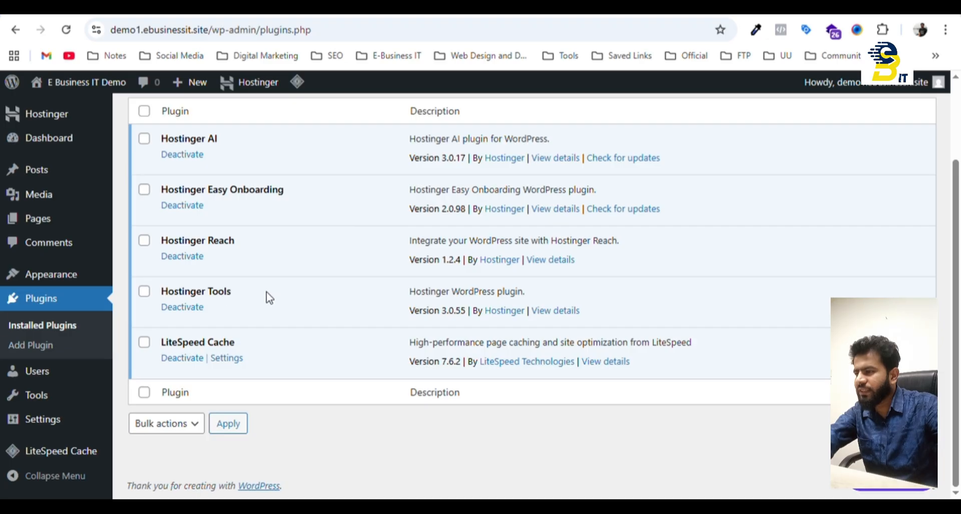
scroll(208, 263, up, 2)
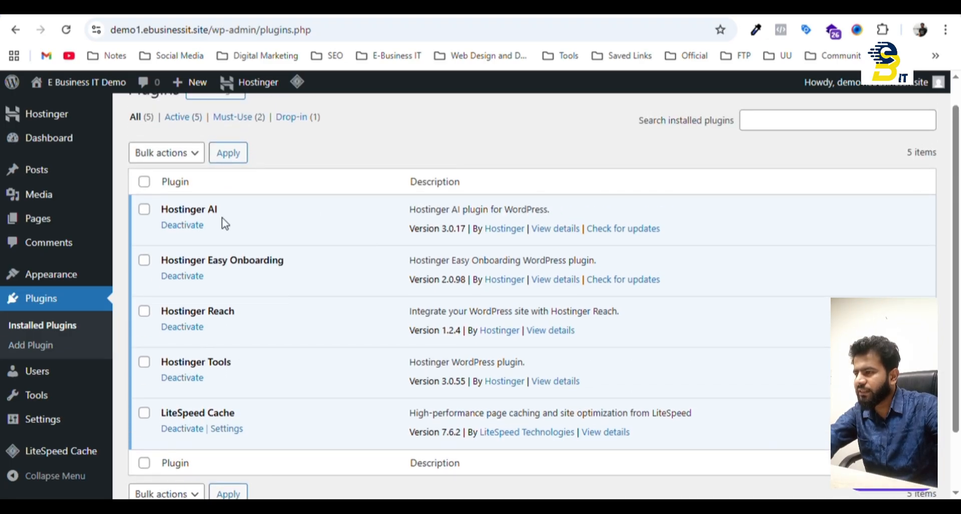
scroll(264, 360, down, 2)
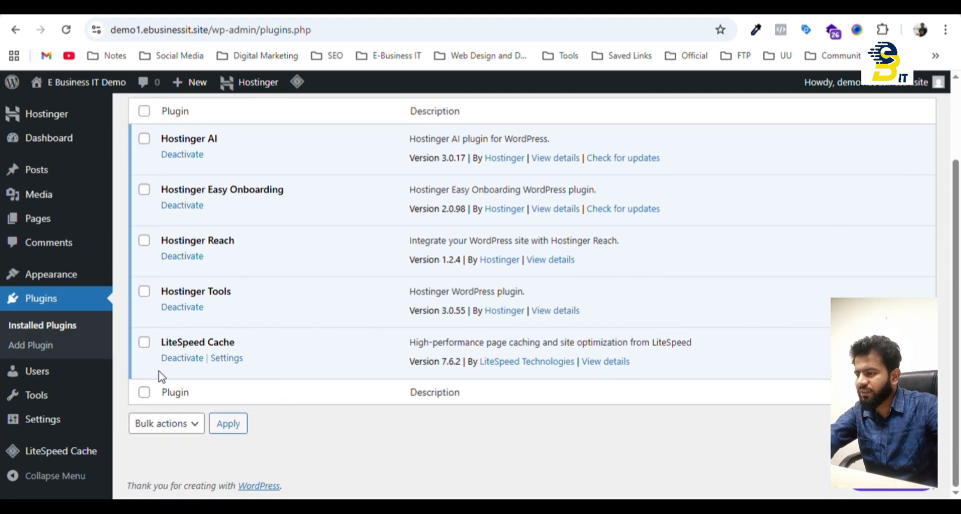
scroll(44, 350, up, 3)
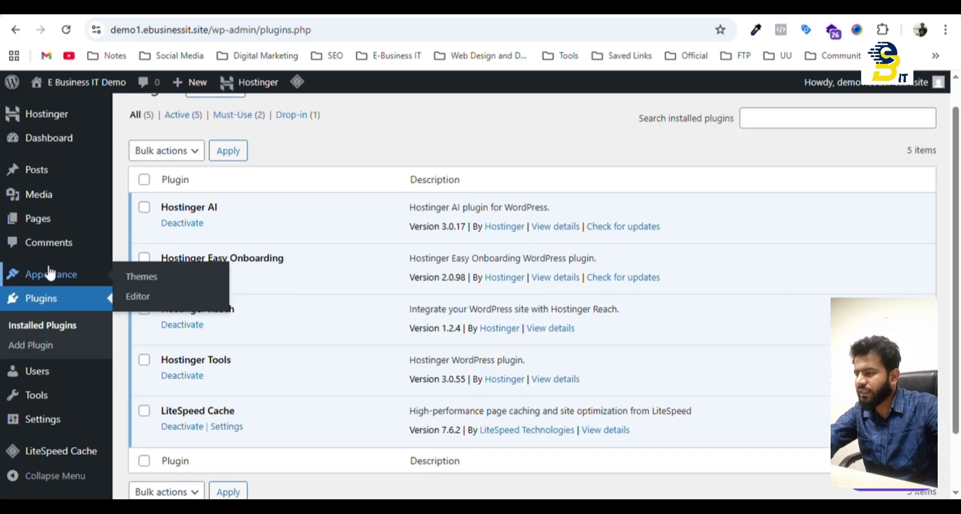
mouse_move(47, 178)
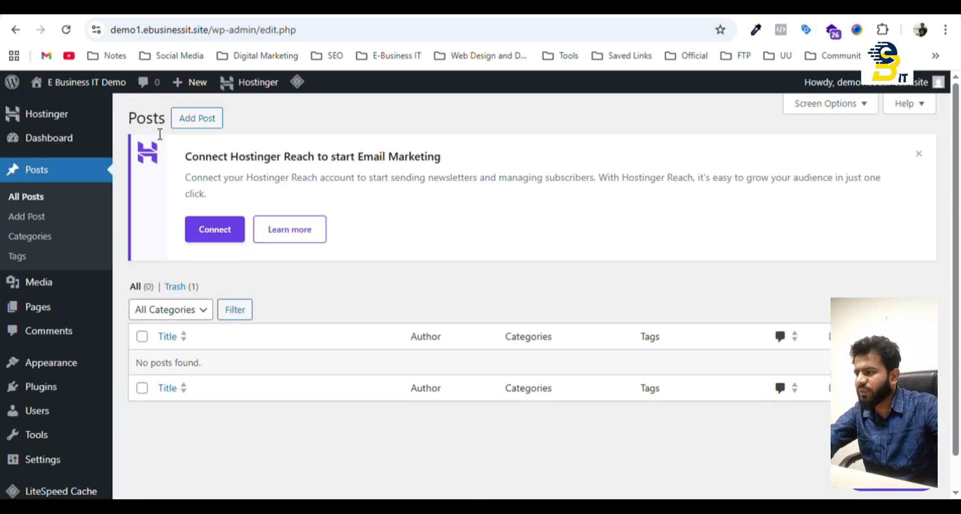
Create a new post and step through the editor welcome guide until it is dismissed.
click(217, 121)
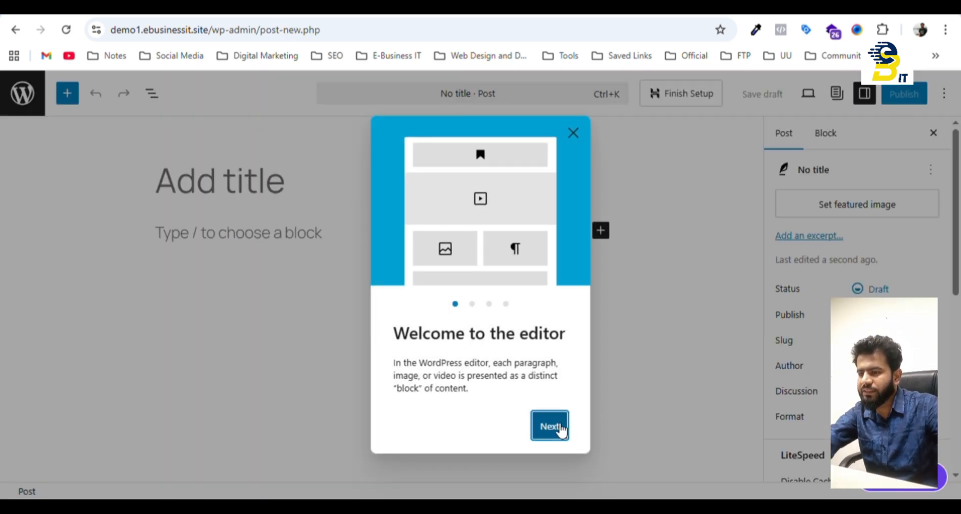
click(558, 429)
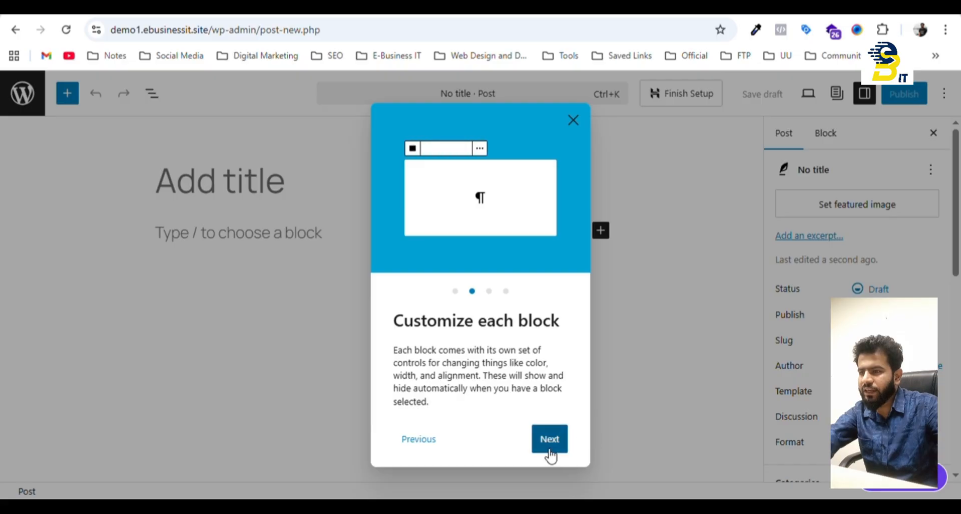
click(550, 450)
click(551, 433)
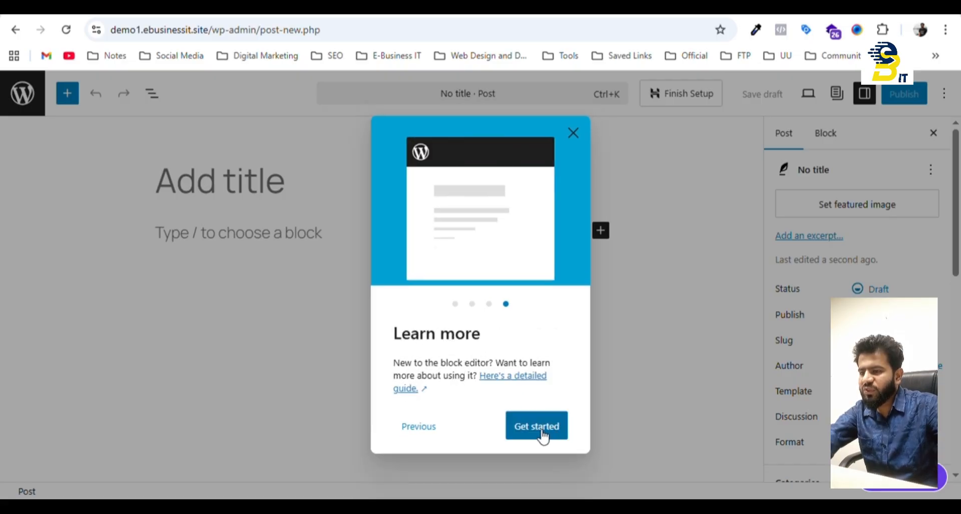
click(543, 429)
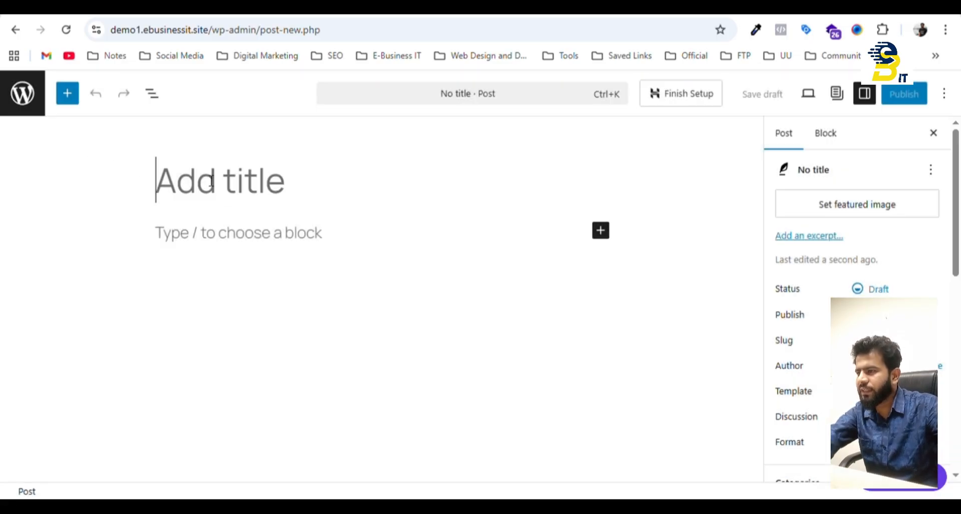
Title the new post 'Hello this is Demo Page'.
text(He)
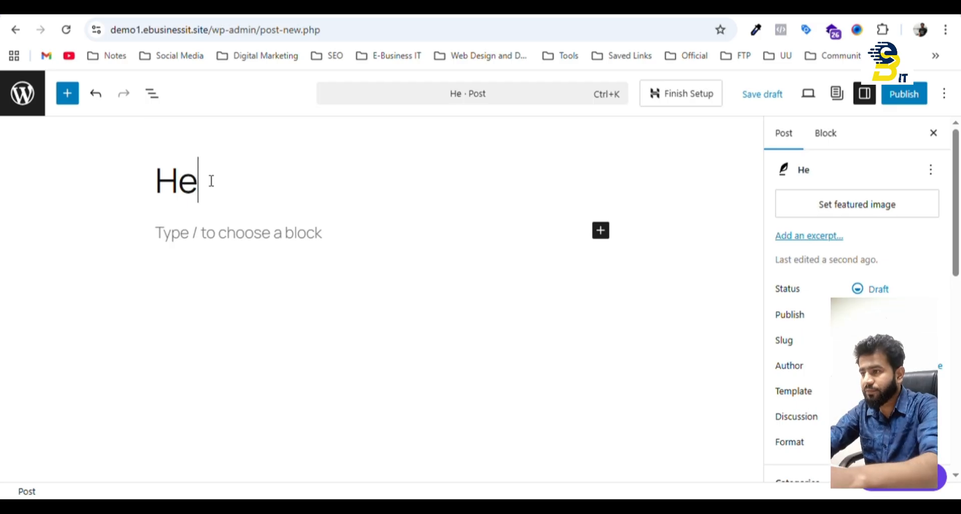
text(llo)
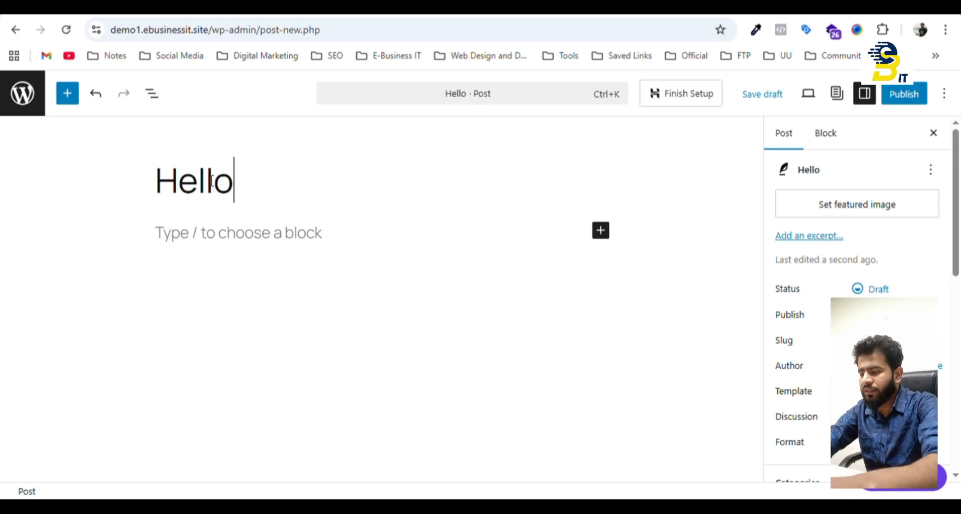
text( t)
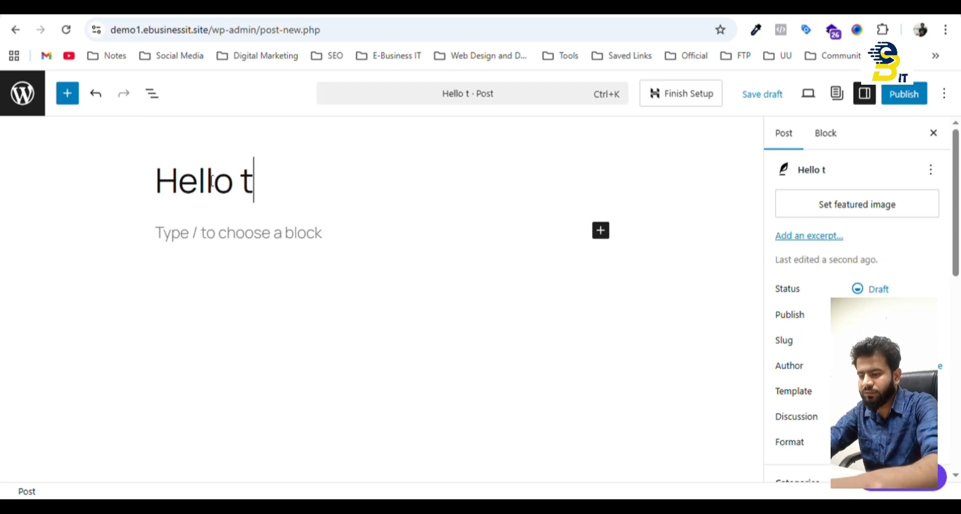
text(his is)
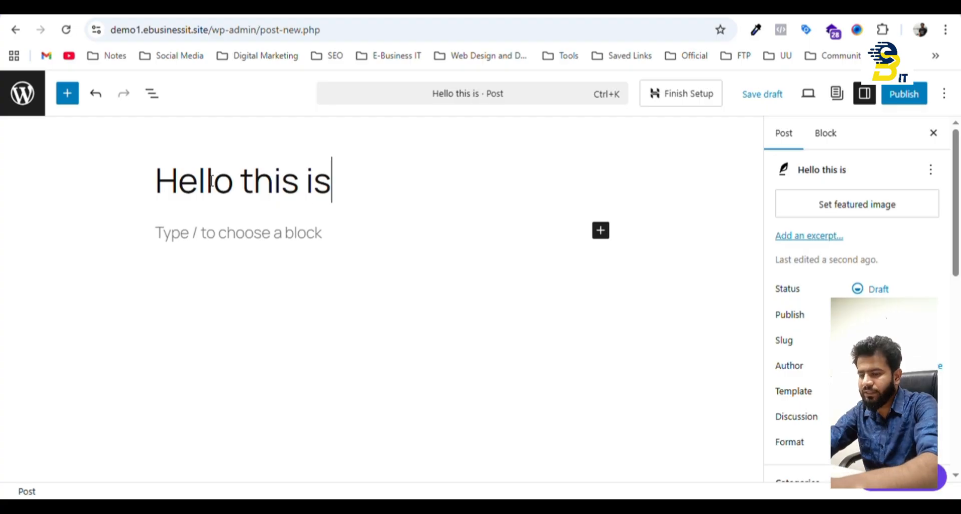
text( Dem)
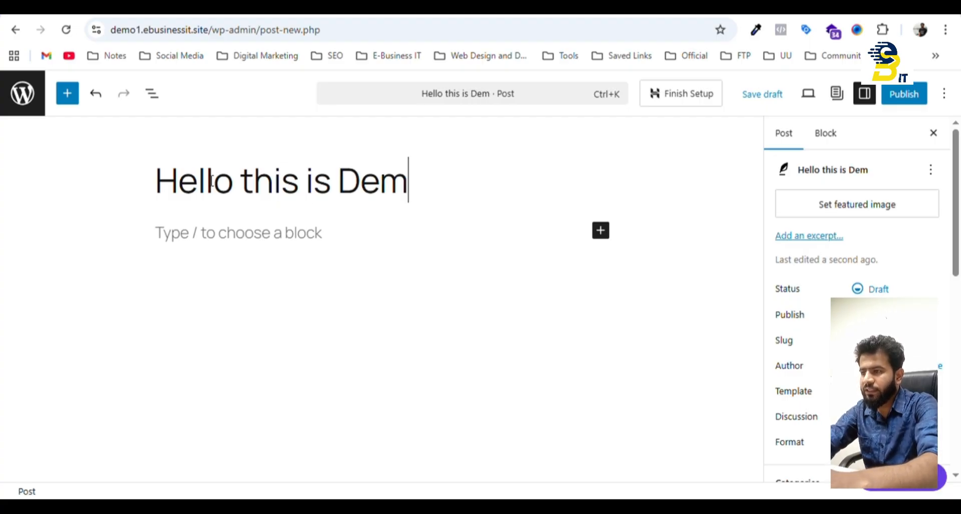
text(o Page)
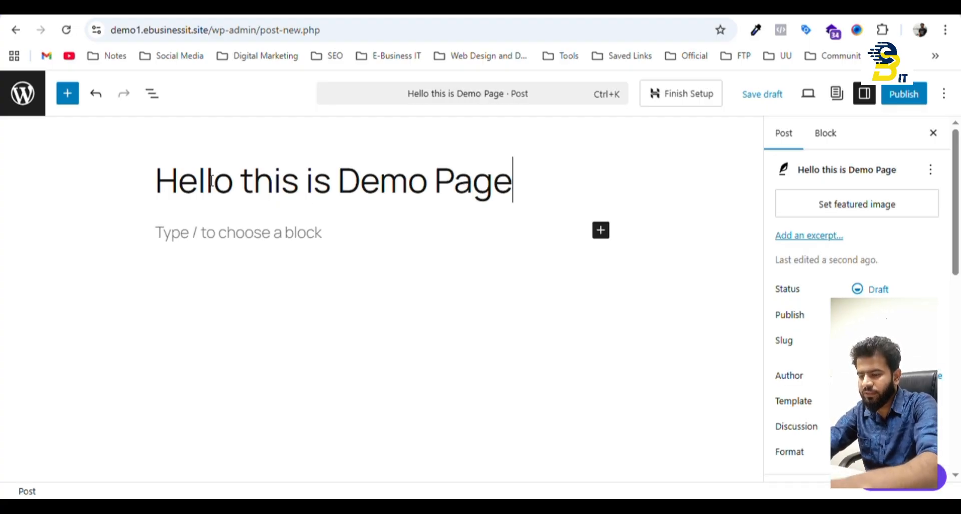
drag(517, 189, 97, 184)
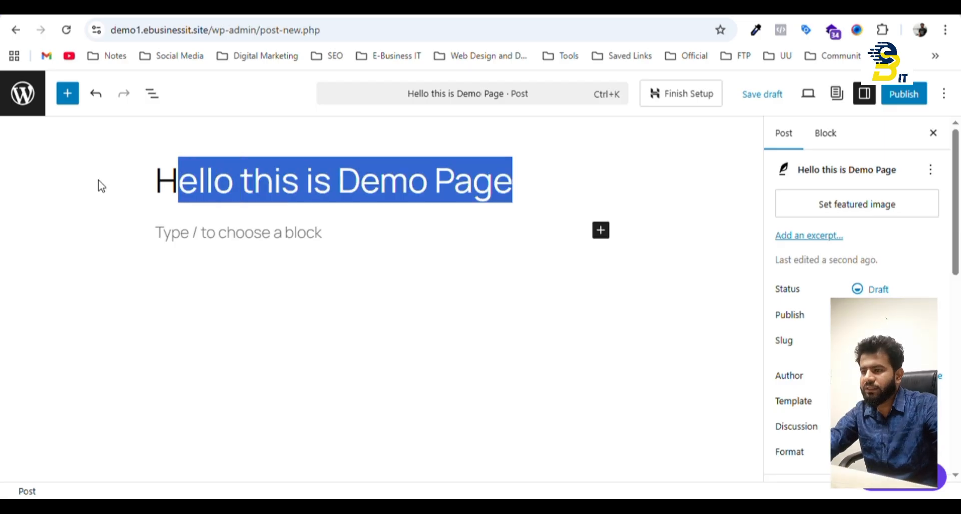
click(265, 190)
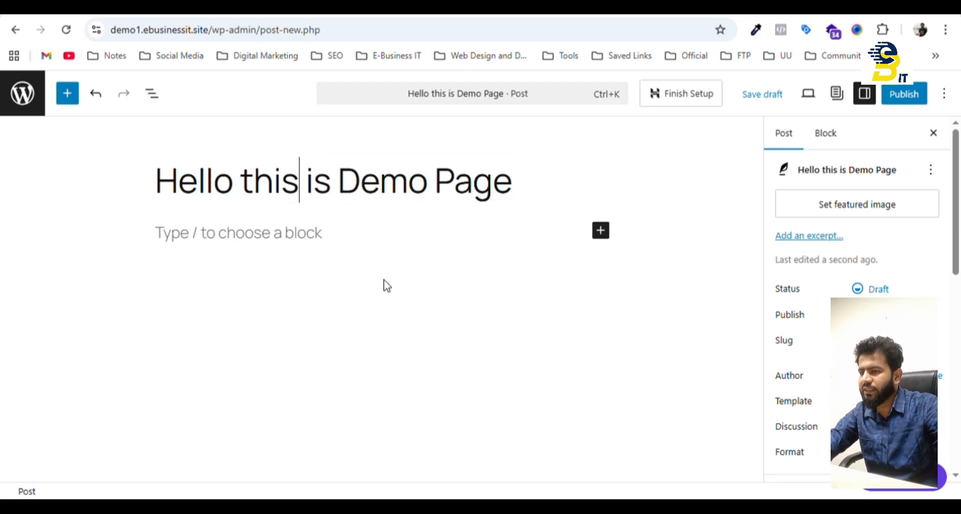
key(Return)
drag(522, 187, 175, 185)
click(150, 181)
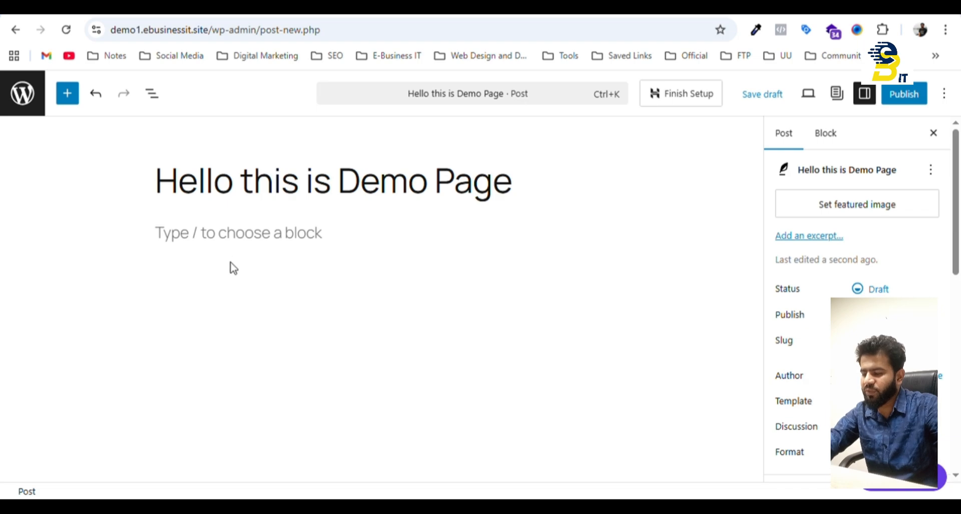
Write the body line 'hi guys, this is a demo post. this is my first post' and add an empty block below.
click(236, 234)
key(ctrl+v)
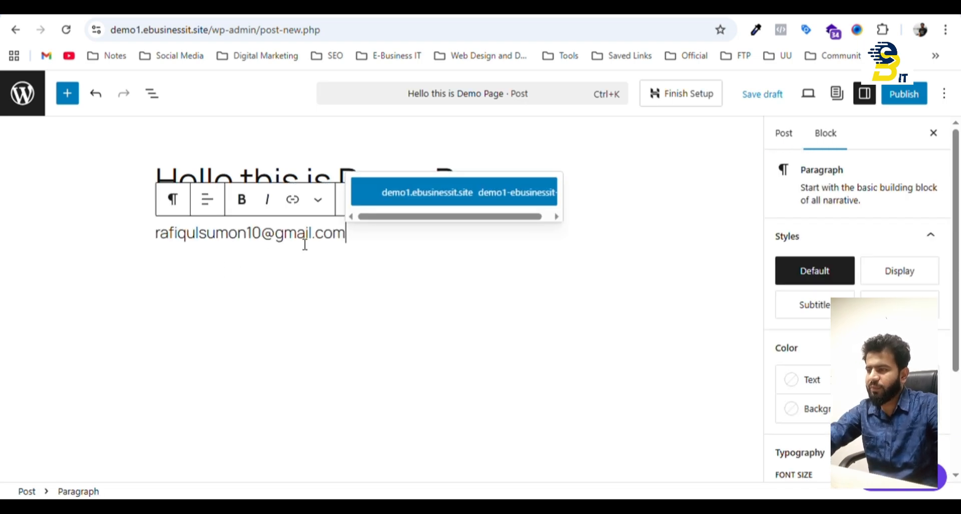
click(299, 234)
drag(300, 237, 156, 237)
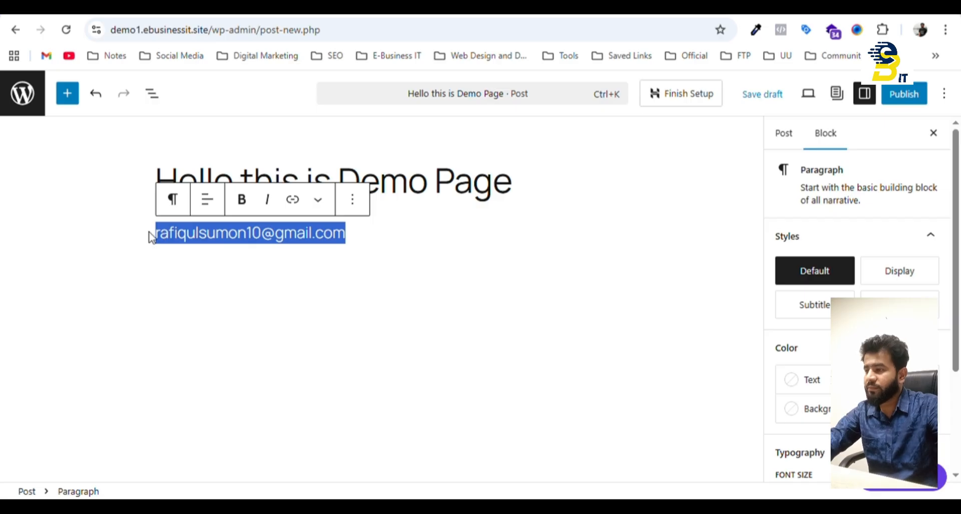
key(BackSpace)
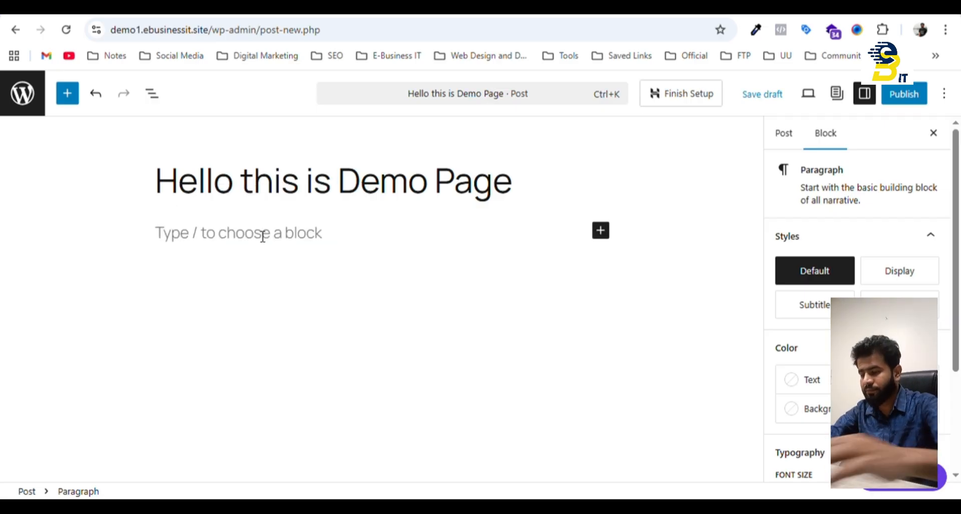
text(hi g)
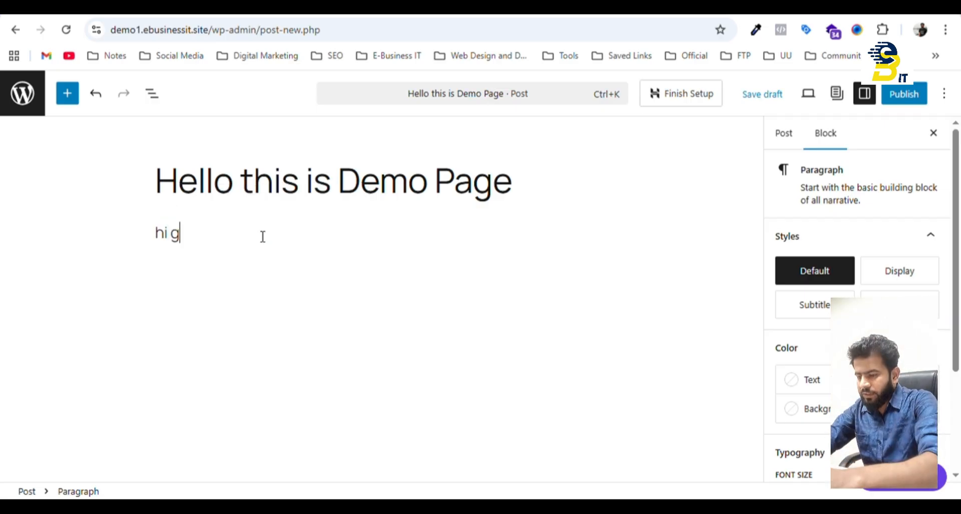
text(uys,)
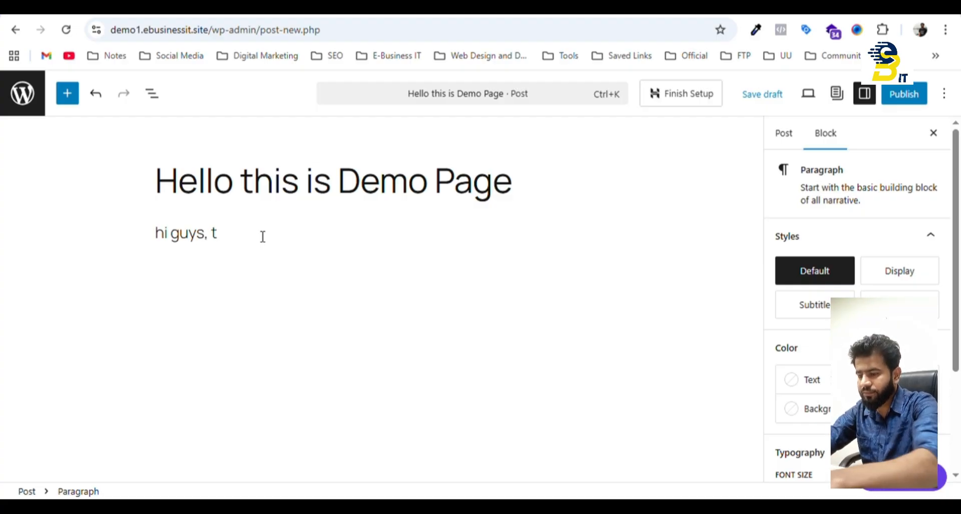
text(this is a demo post)
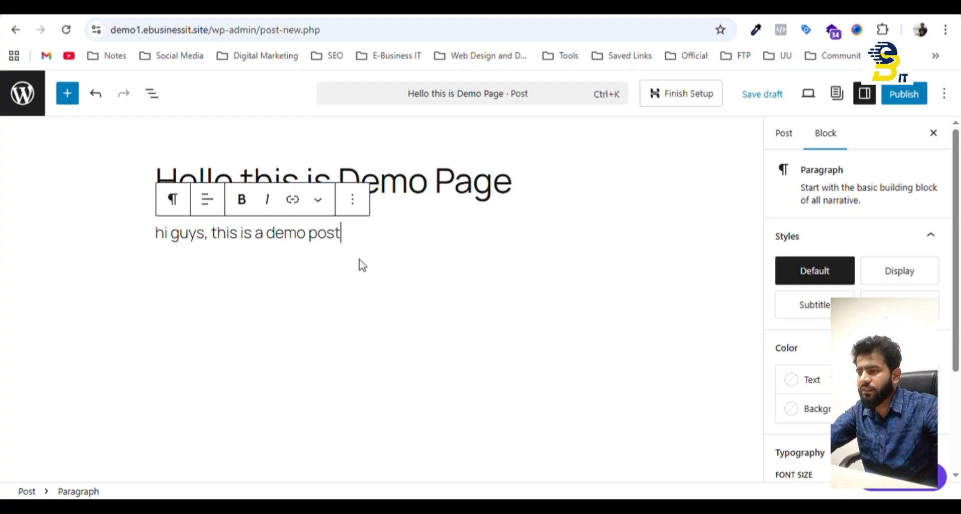
text(. this )
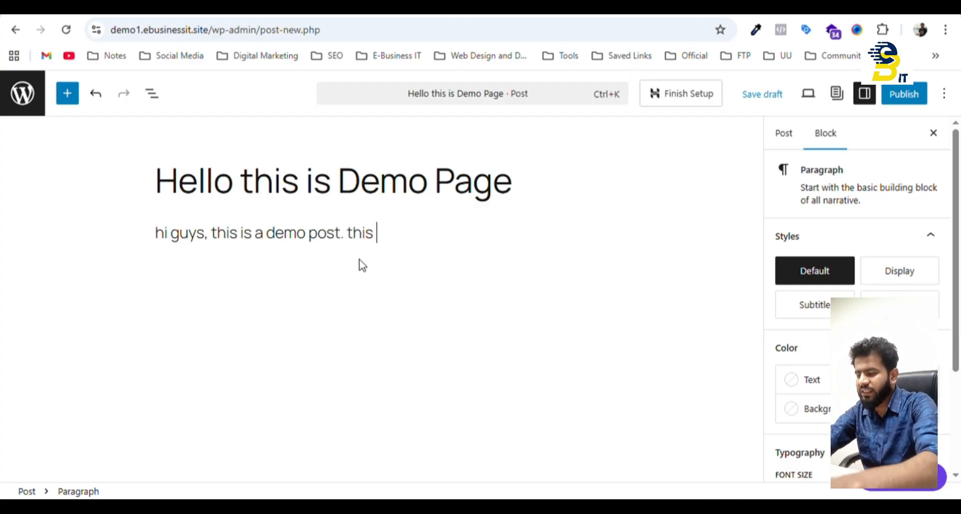
text(is my f)
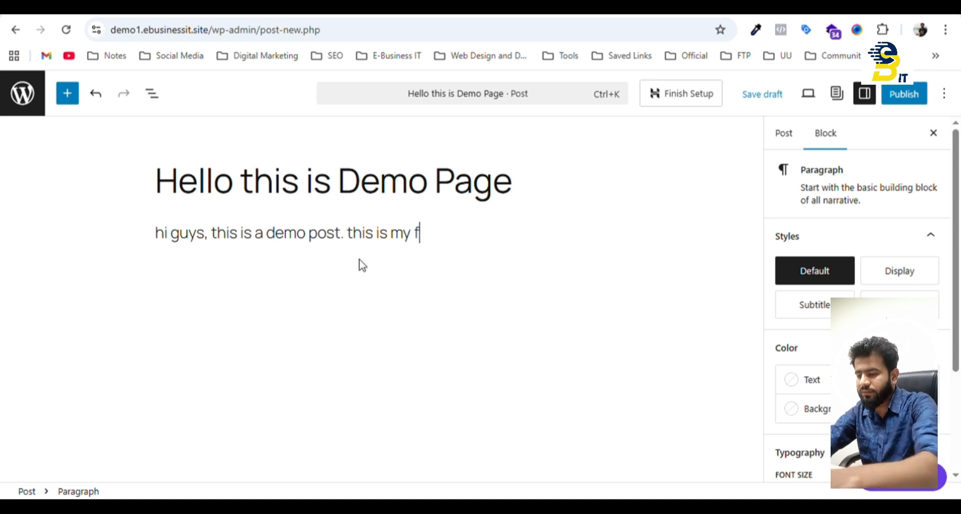
text(irs)
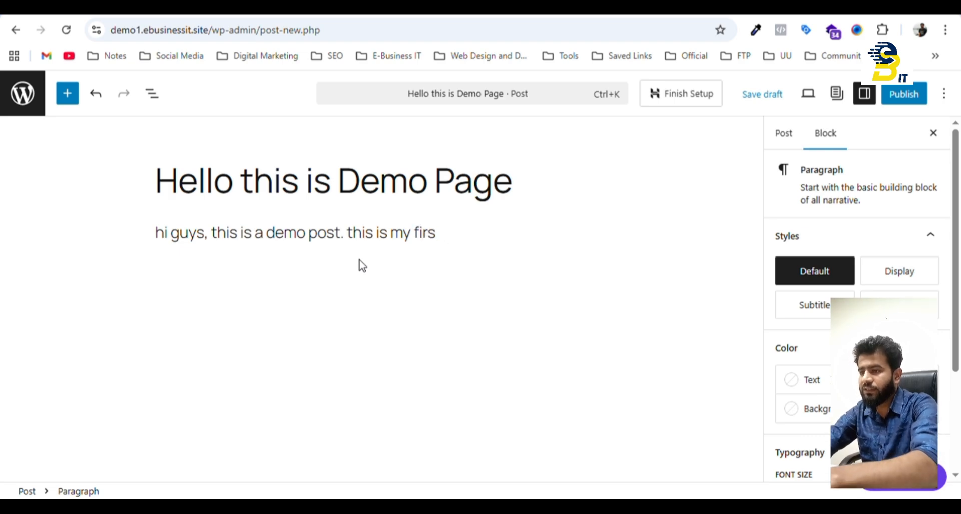
text(ztt post)
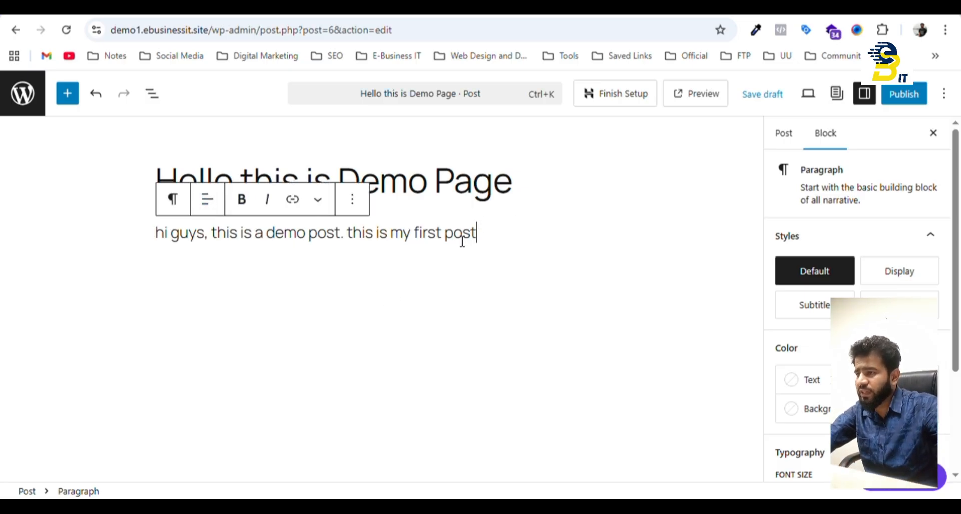
key(Return)
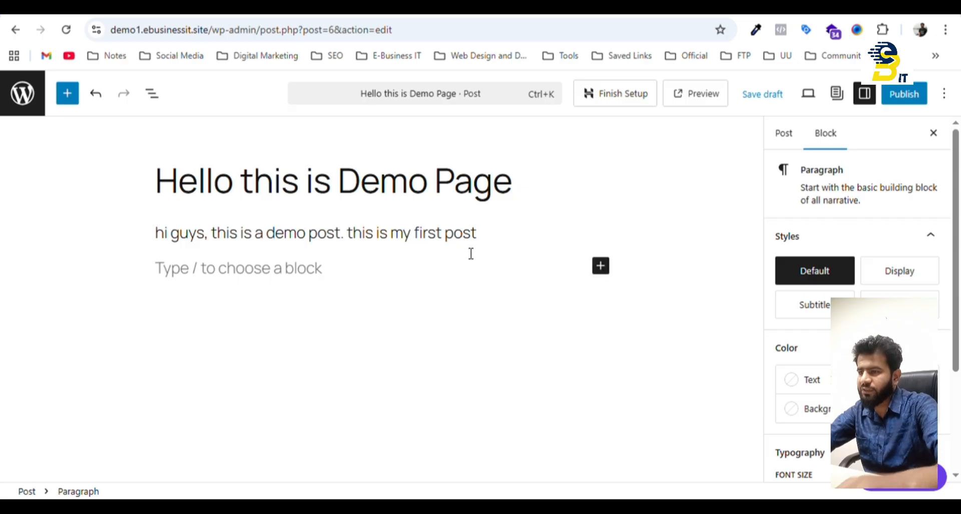
Insert an Image block below the paragraph and upload the AI tool logos picture.
click(602, 269)
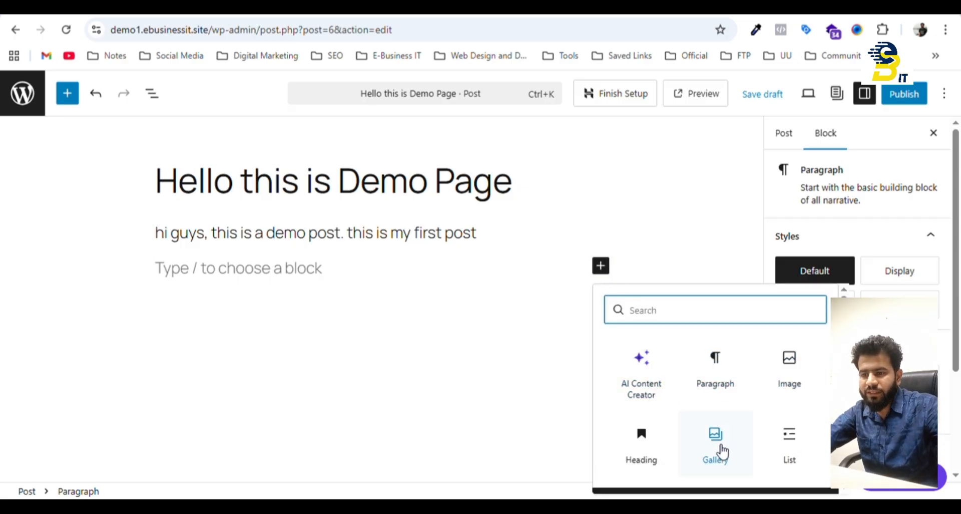
click(796, 378)
click(796, 377)
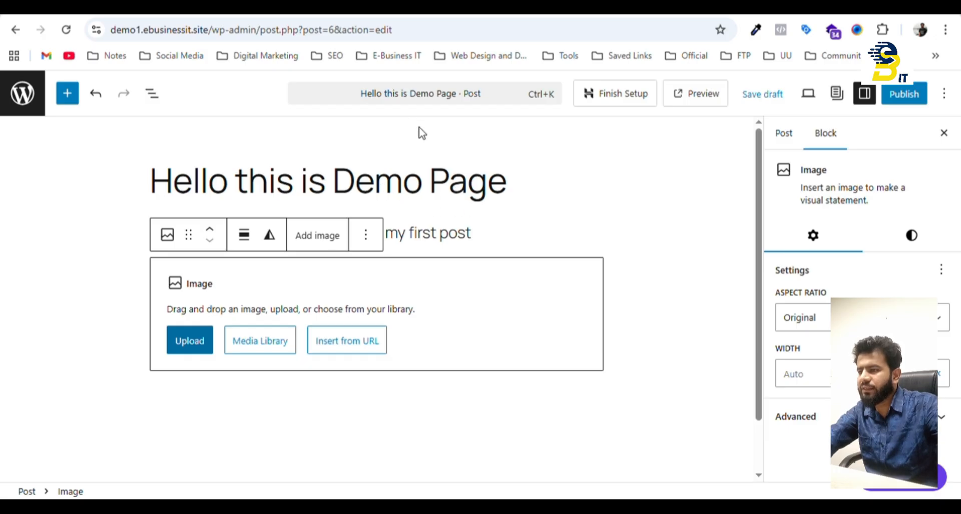
click(493, 299)
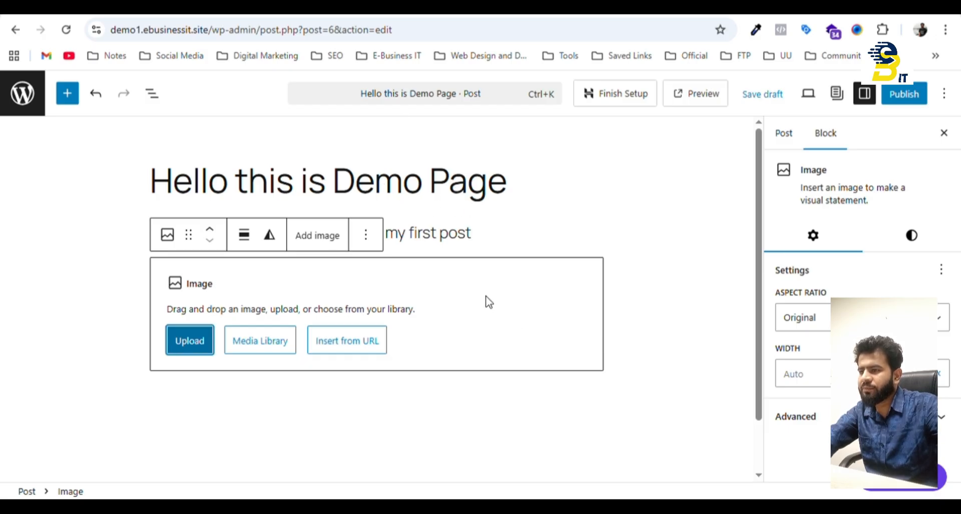
scroll(570, 312, down, 3)
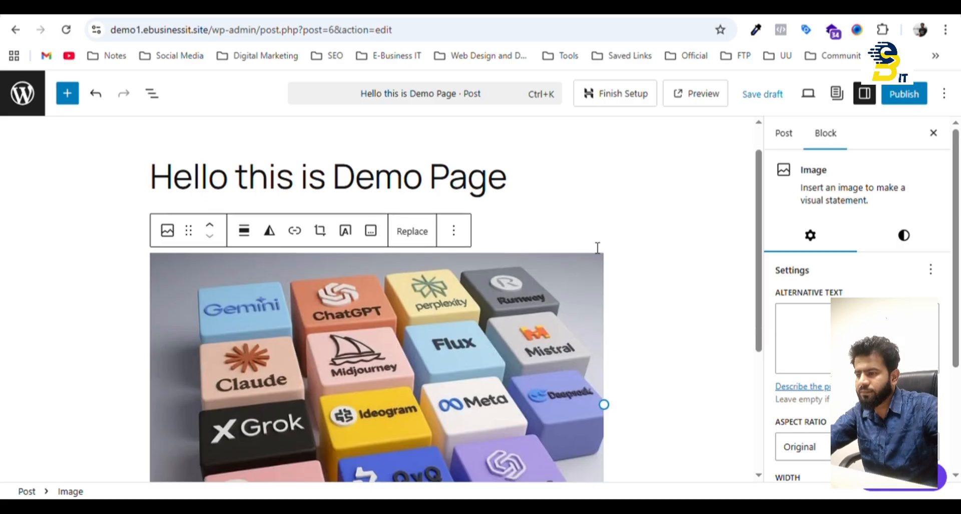
scroll(570, 312, down, 2)
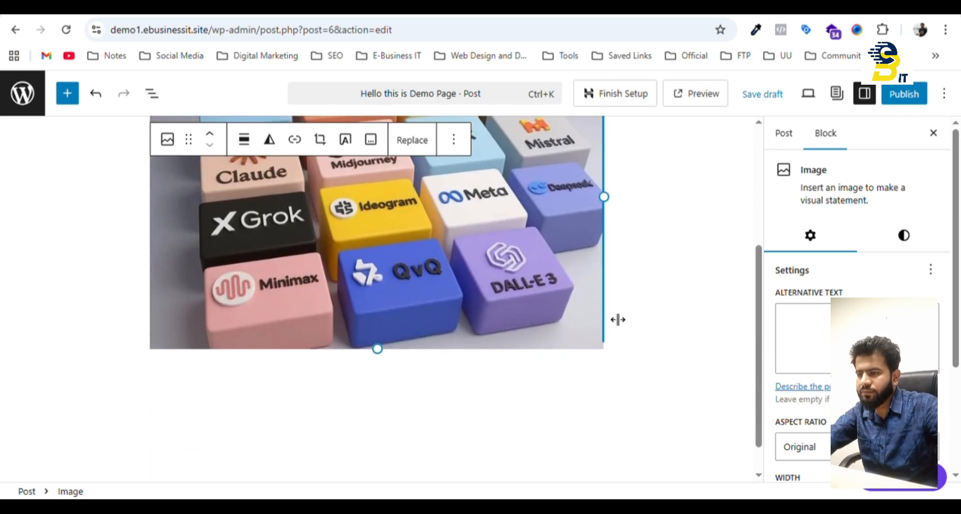
Publish the 'Hello this is Demo Page' post, confirming in the pre-publish panel.
click(904, 101)
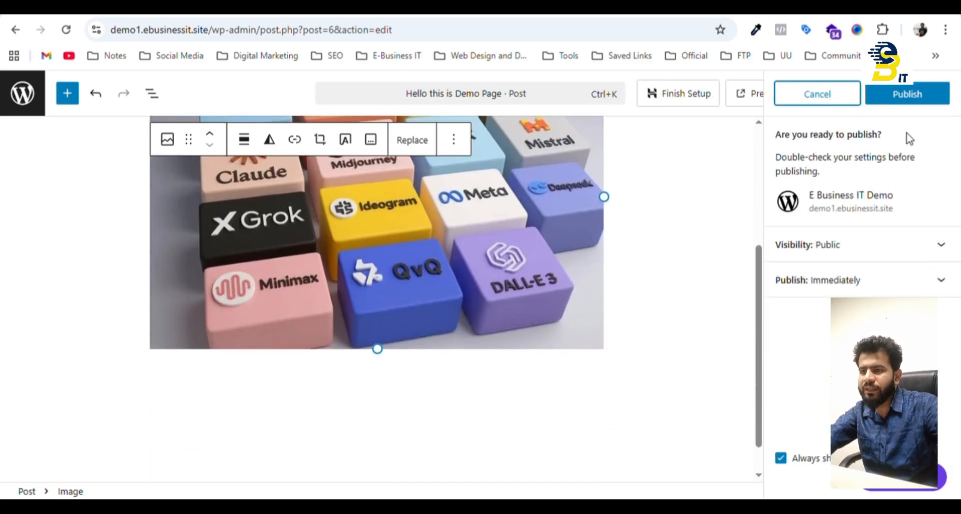
click(910, 100)
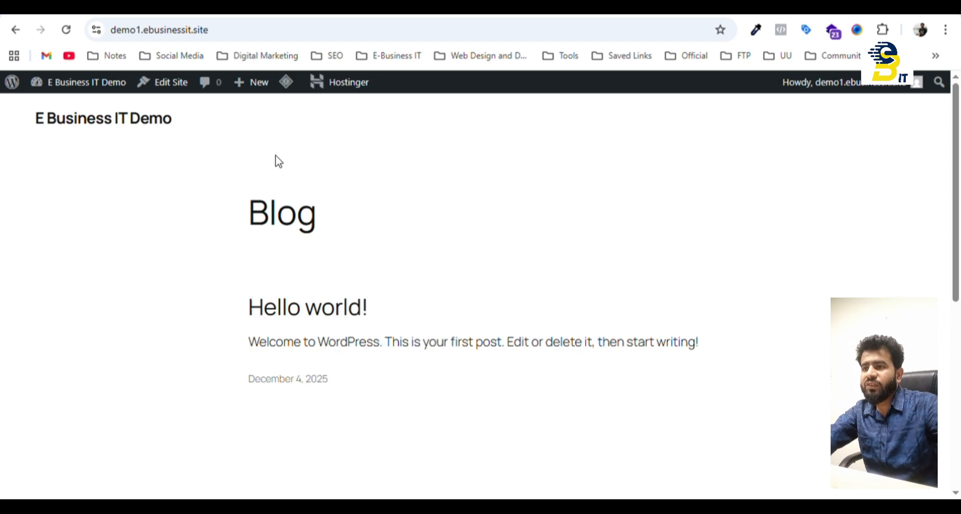
Reload the live blog to review the new post and its image, then move to the E-Business IT site.
key(F5)
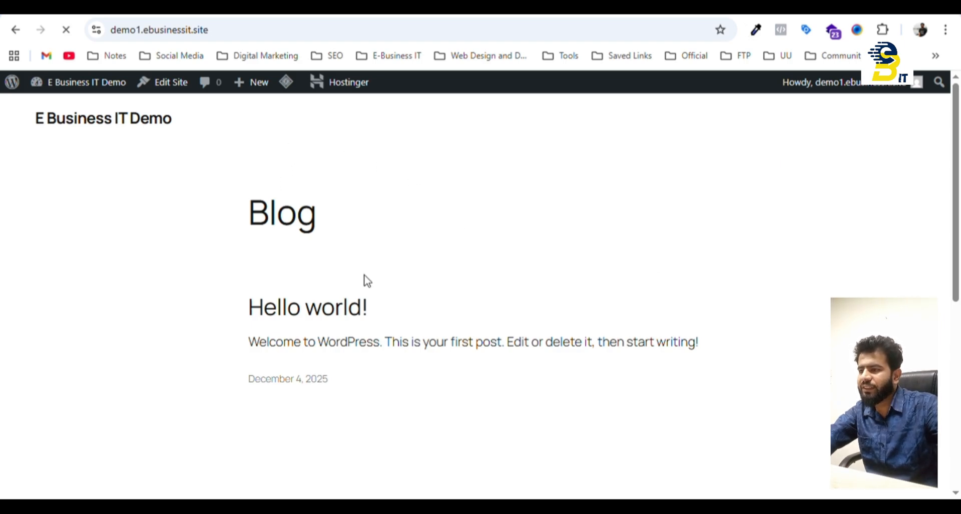
scroll(446, 248, down, 2)
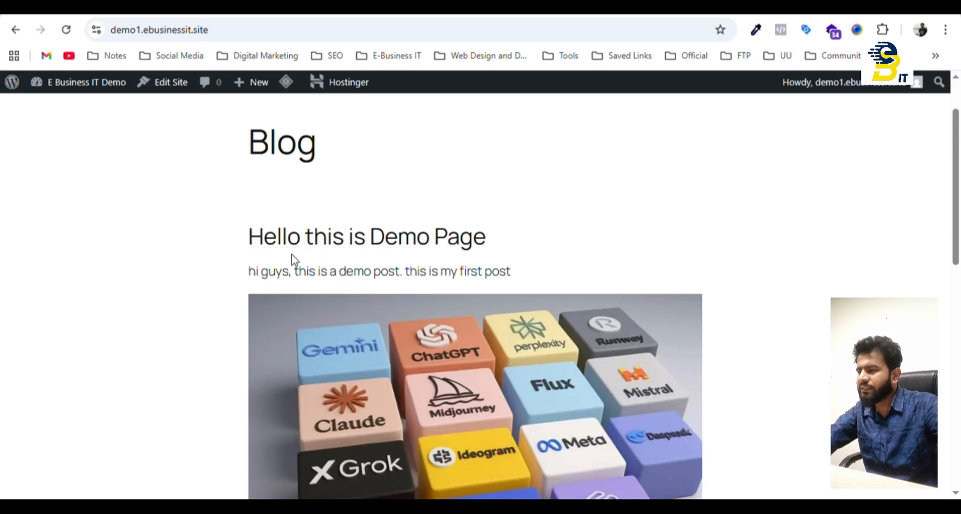
scroll(506, 262, down, 1)
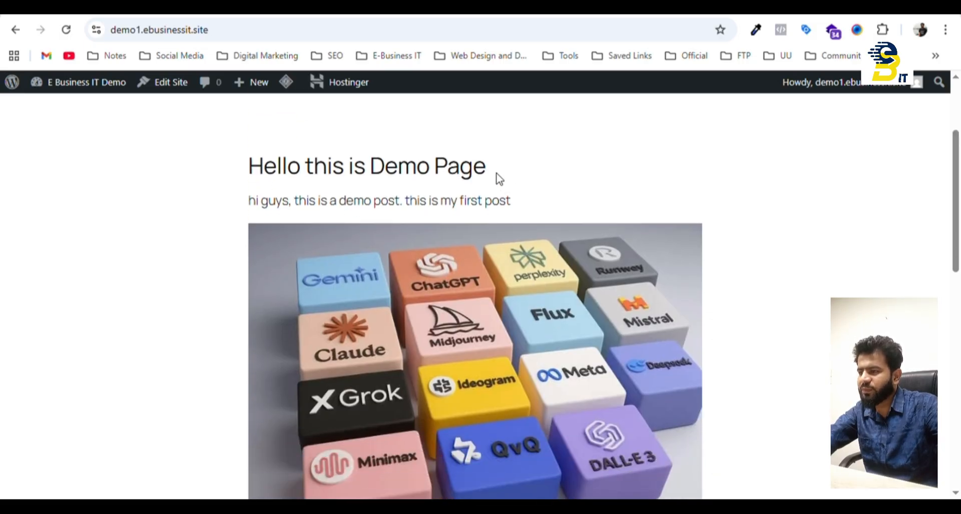
drag(247, 202, 520, 205)
scroll(514, 258, down, 1)
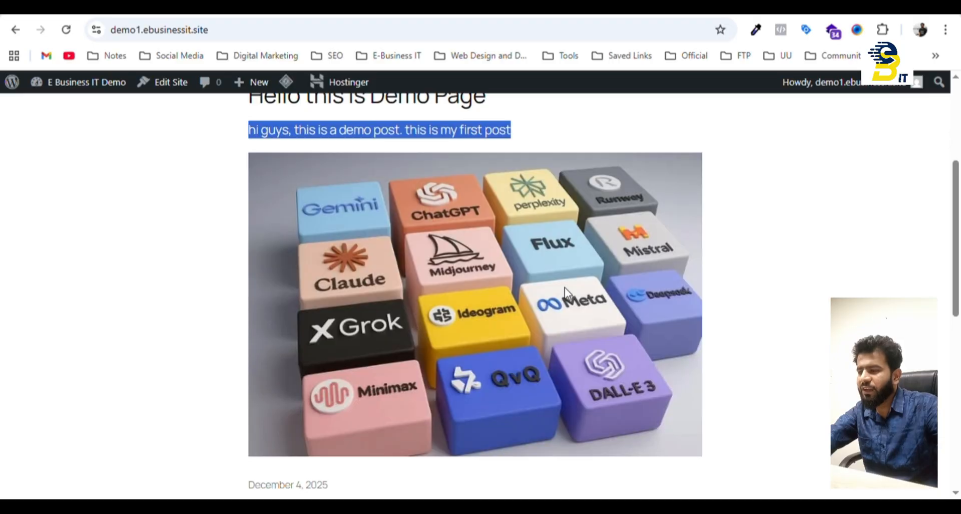
scroll(399, 313, down, 5)
scroll(378, 315, up, 4)
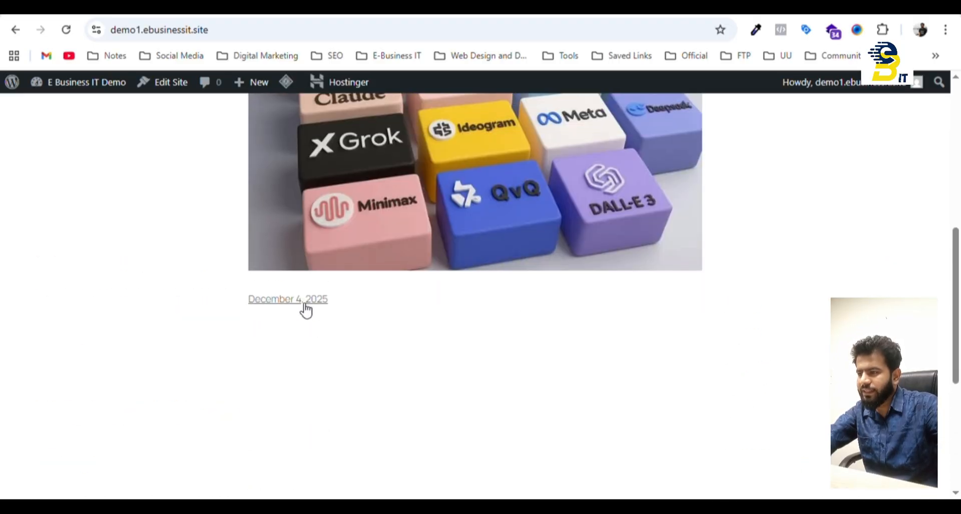
scroll(465, 313, up, 5)
click(460, 271)
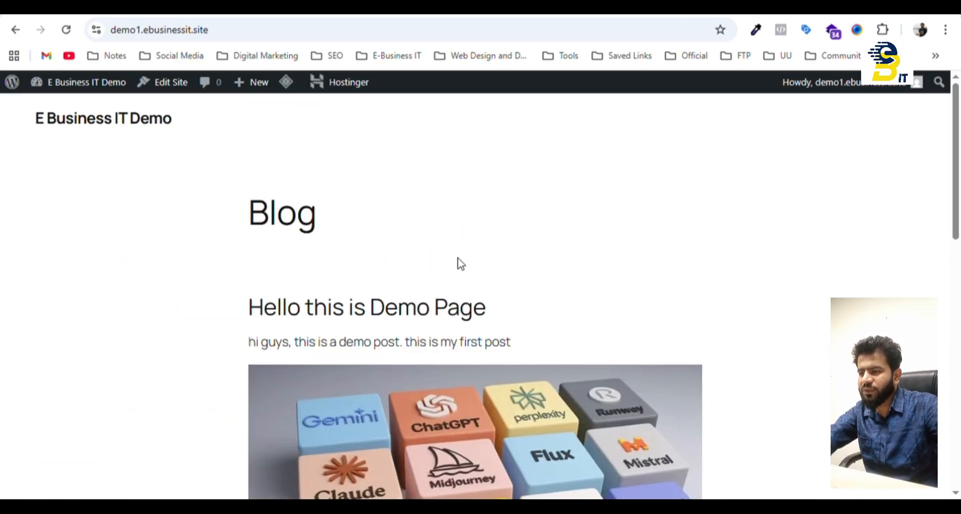
scroll(447, 255, down, 5)
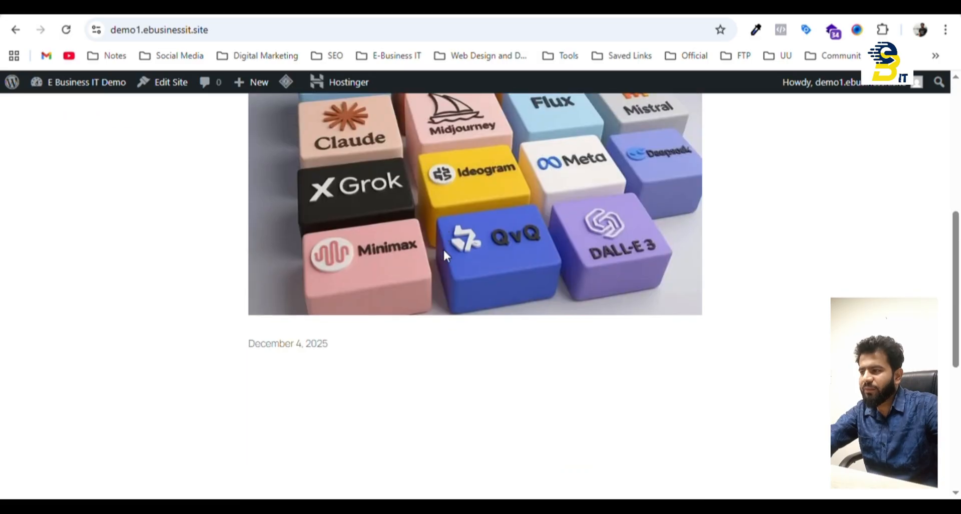
scroll(447, 256, up, 5)
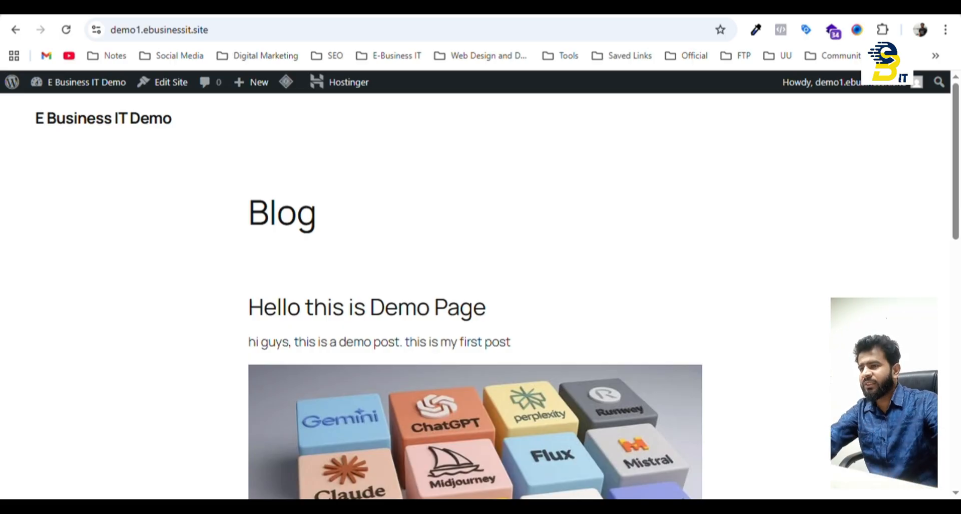
click(370, 7)
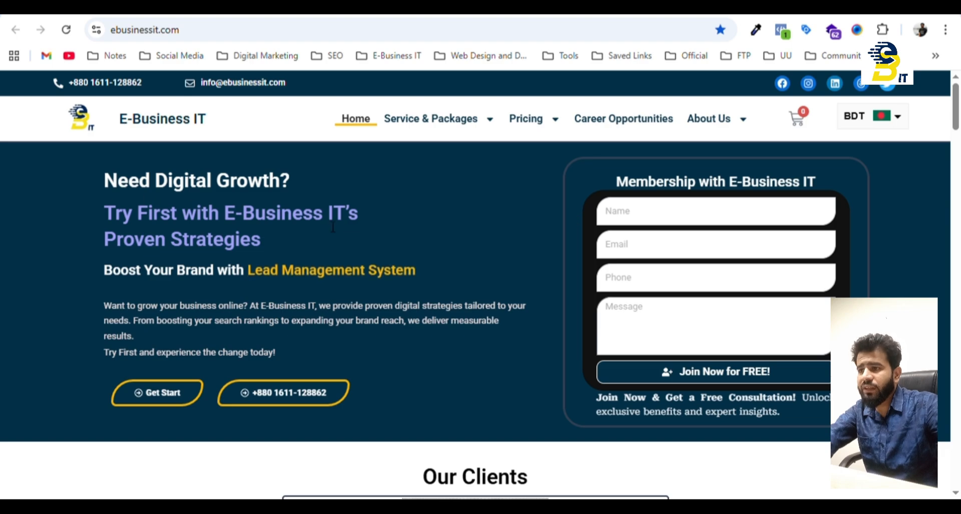
Scroll through the E-Business IT company homepage to review its content.
scroll(454, 220, down, 4)
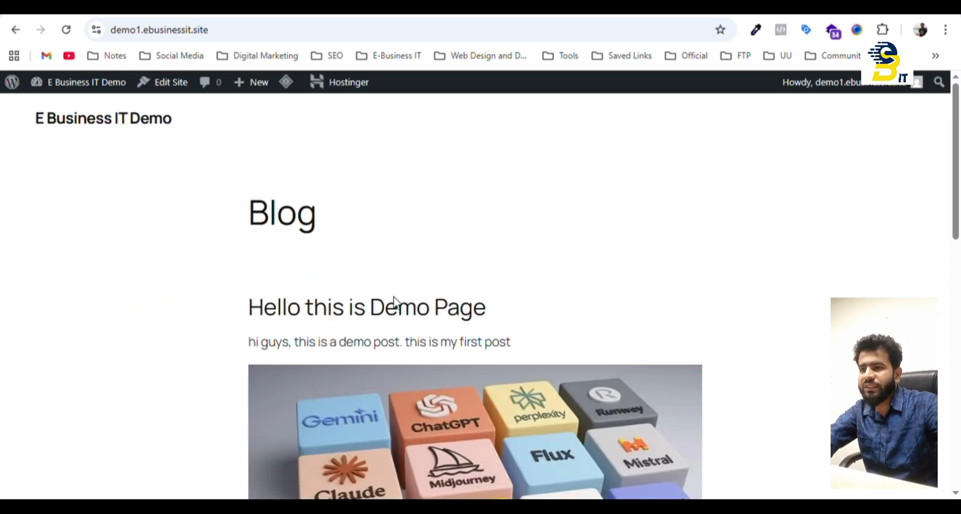
scroll(393, 300, down, 3)
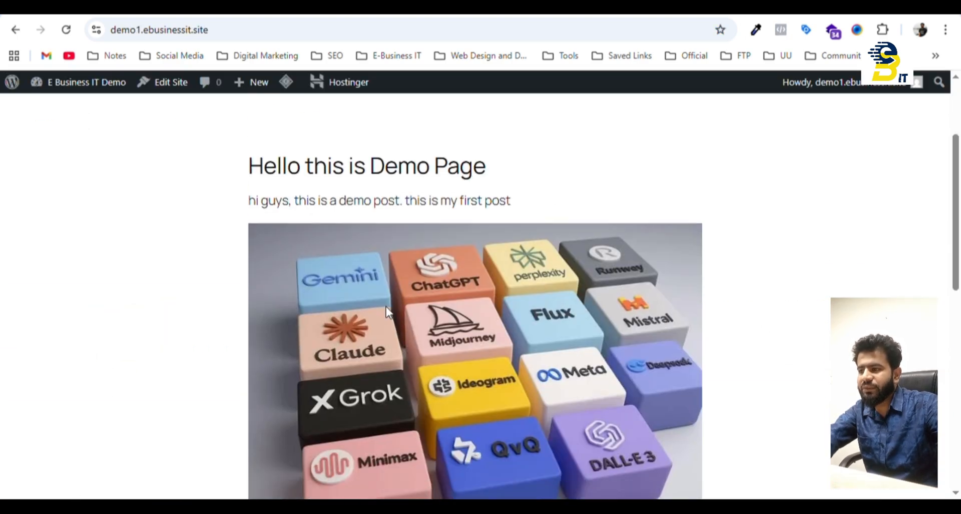
scroll(296, 331, down, 5)
scroll(299, 334, up, 8)
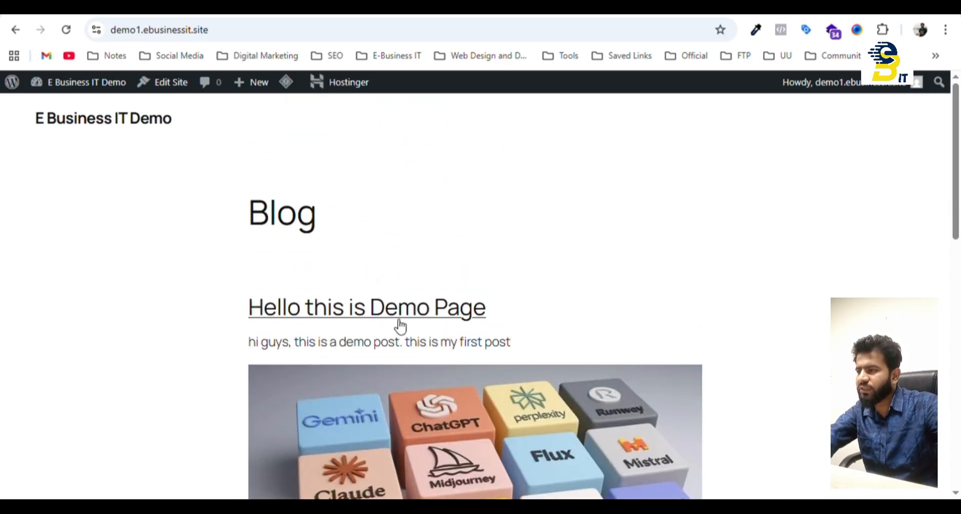
scroll(395, 316, down, 10)
scroll(463, 349, up, 4)
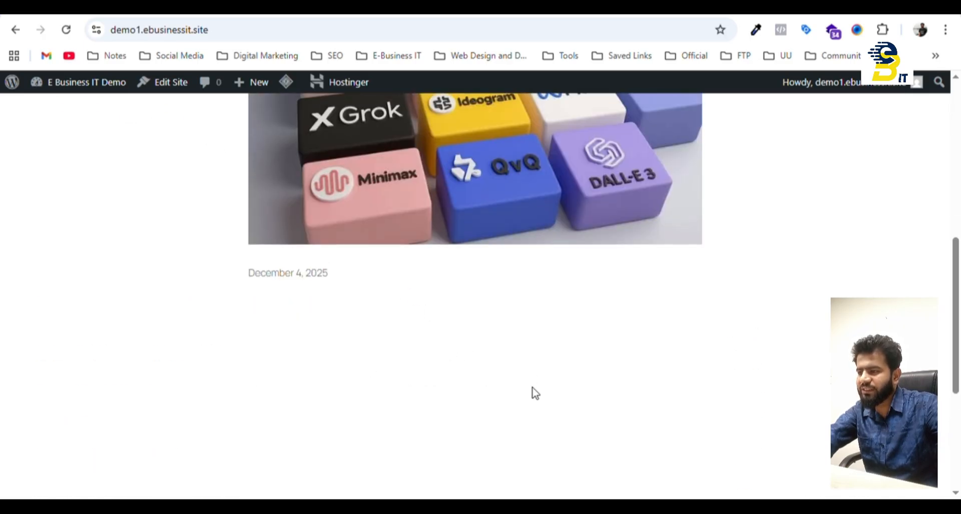
scroll(530, 393, up, 9)
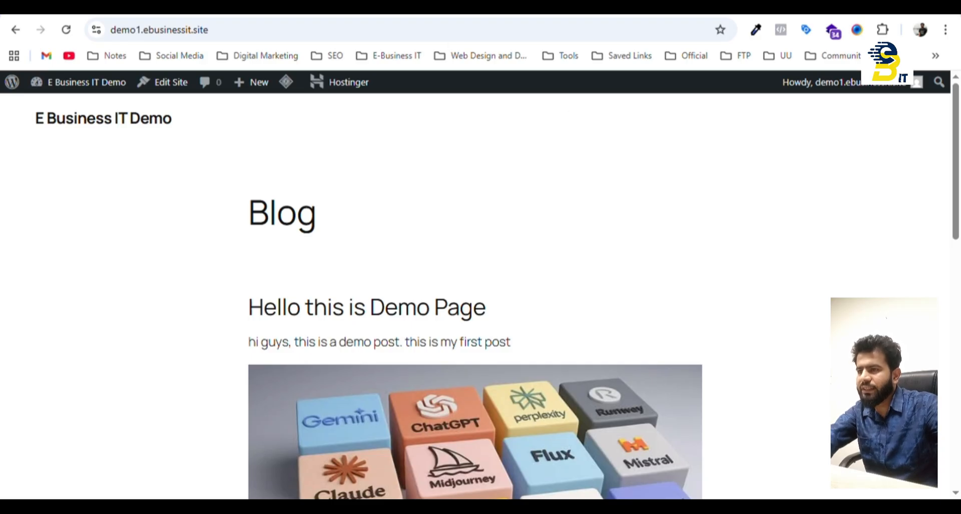
key(ctrl+Tab)
scroll(291, 320, up, 4)
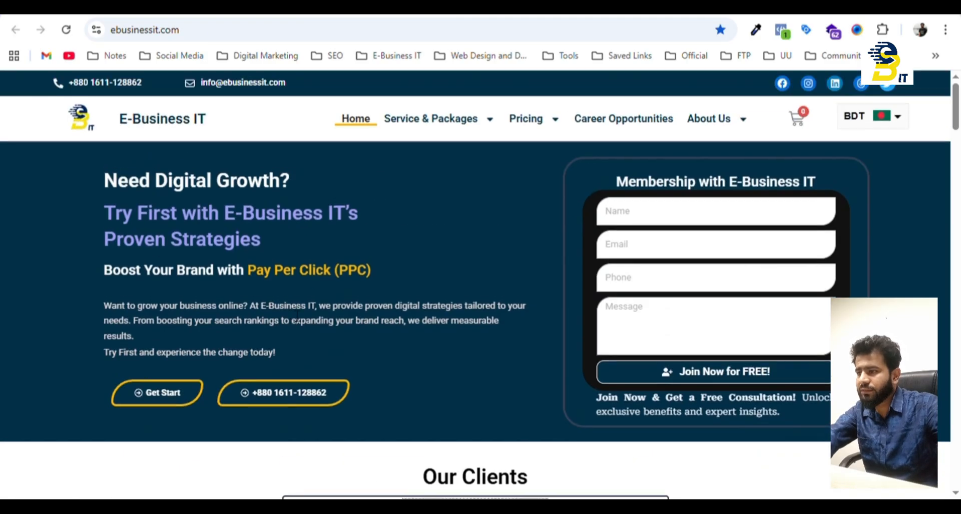
scroll(448, 274, down, 3)
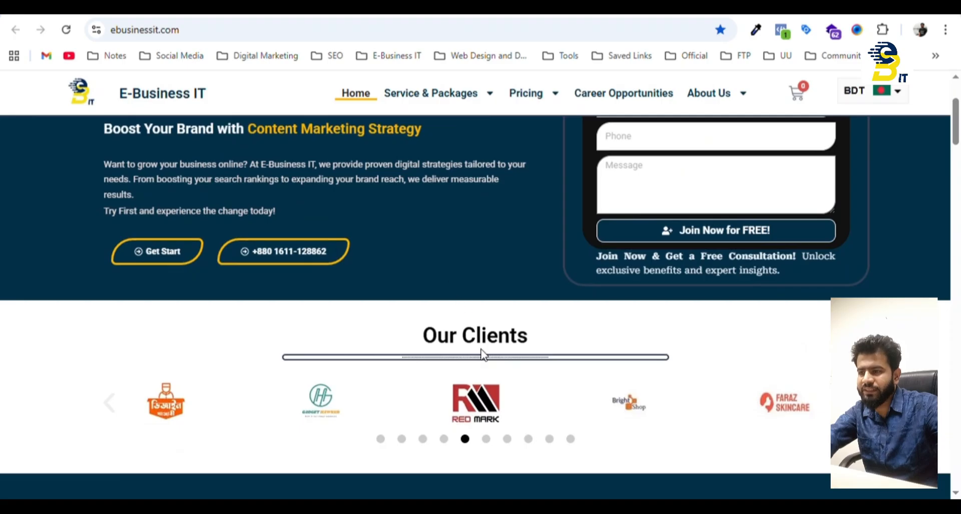
scroll(489, 361, up, 3)
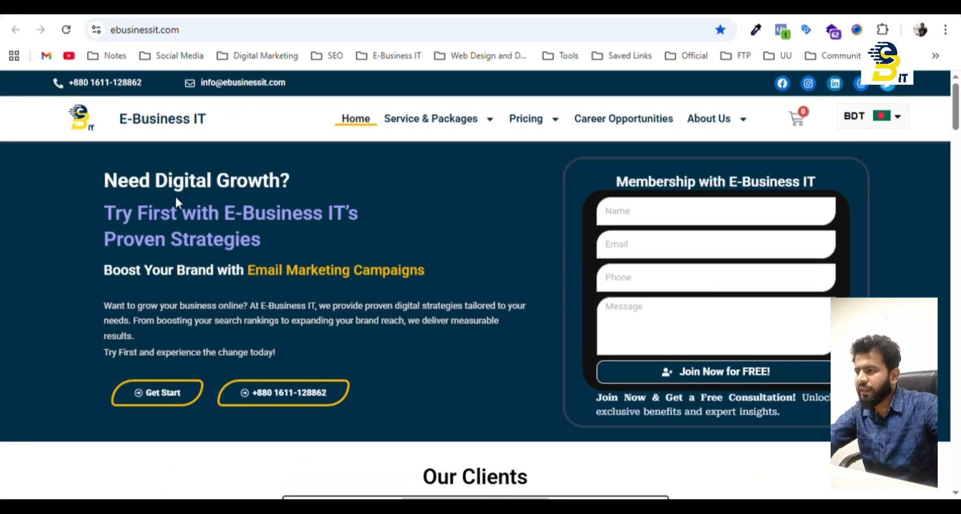
scroll(476, 272, down, 7)
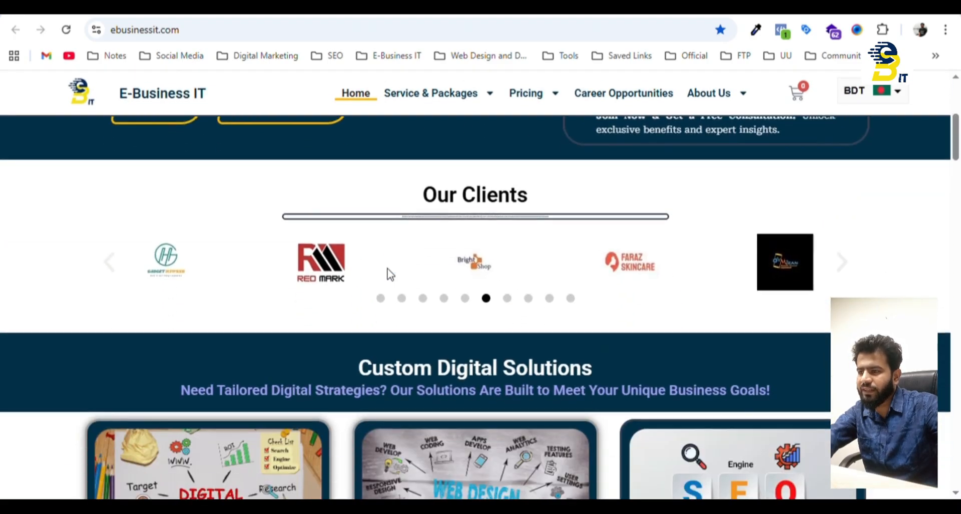
scroll(337, 294, down, 3)
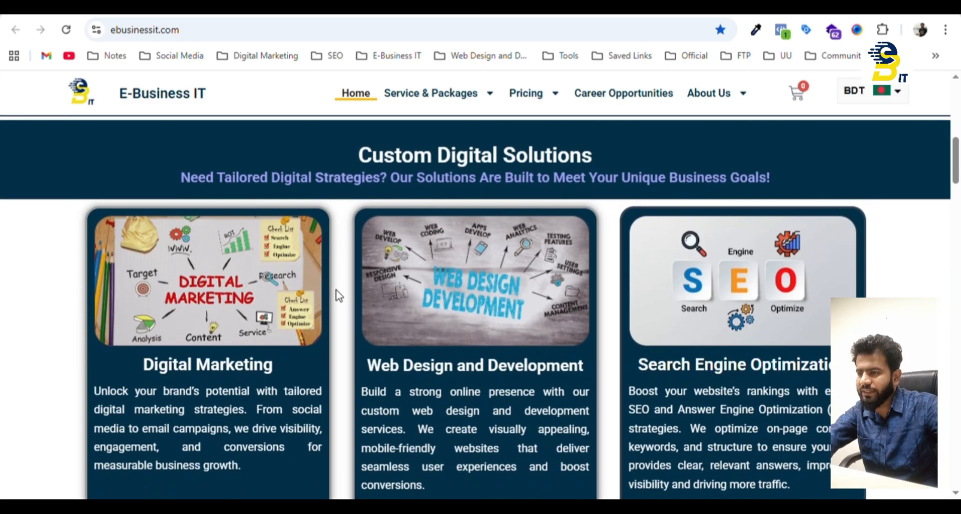
scroll(345, 290, up, 6)
scroll(356, 282, down, 5)
scroll(358, 289, down, 12)
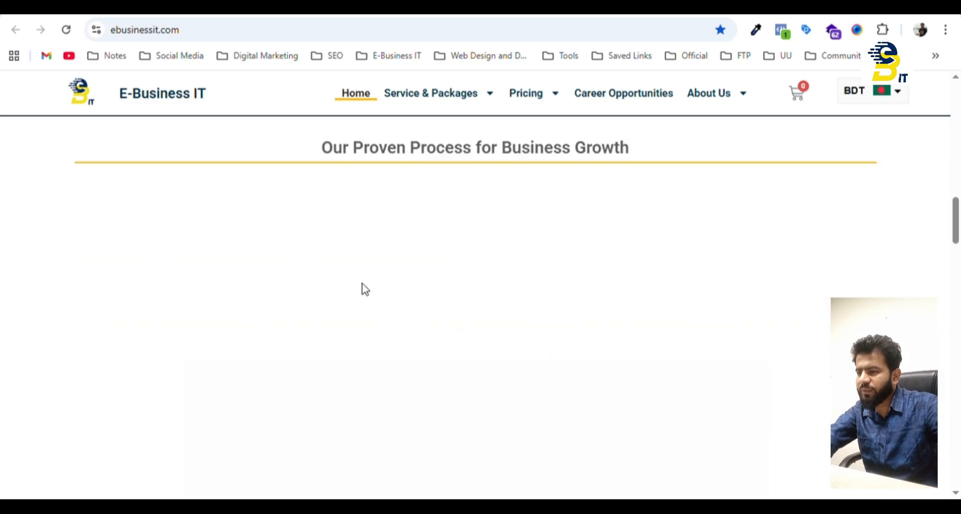
scroll(411, 283, down, 10)
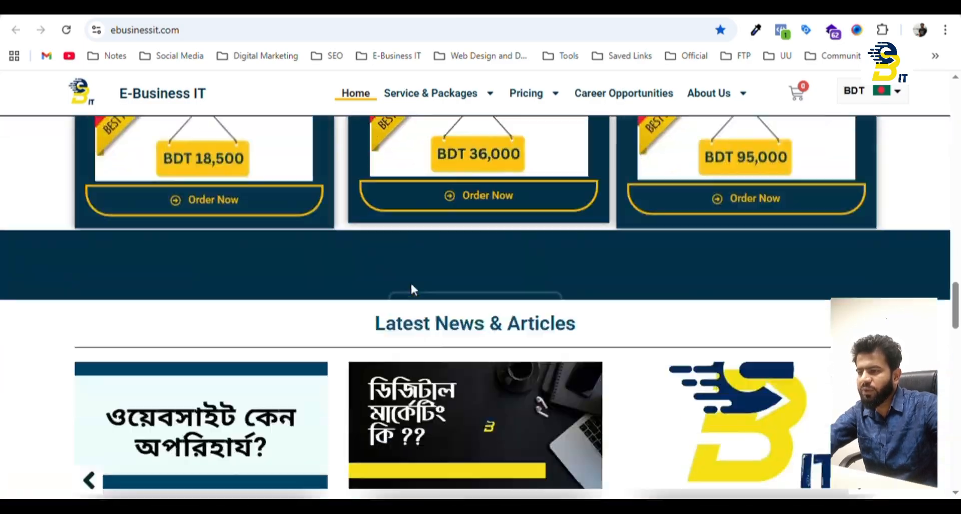
scroll(407, 291, down, 1)
scroll(144, 203, up, 1)
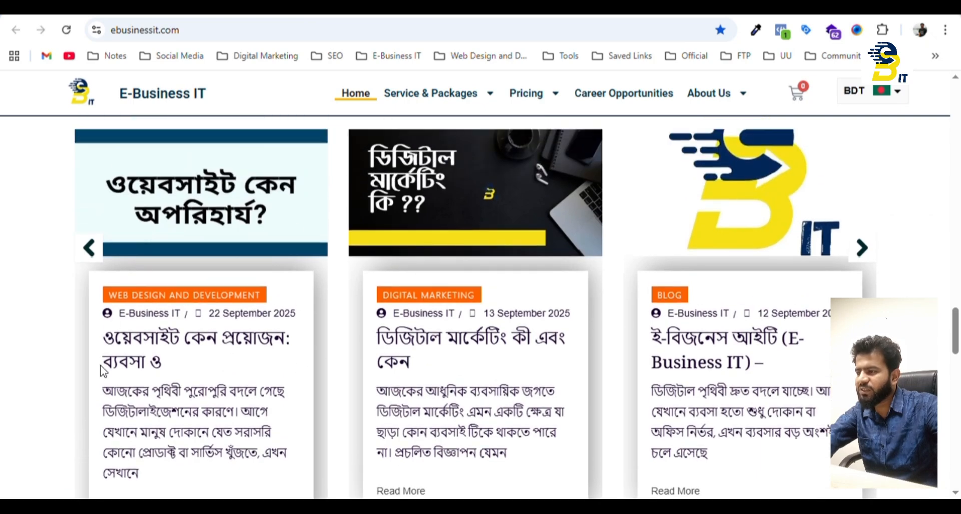
scroll(307, 401, down, 2)
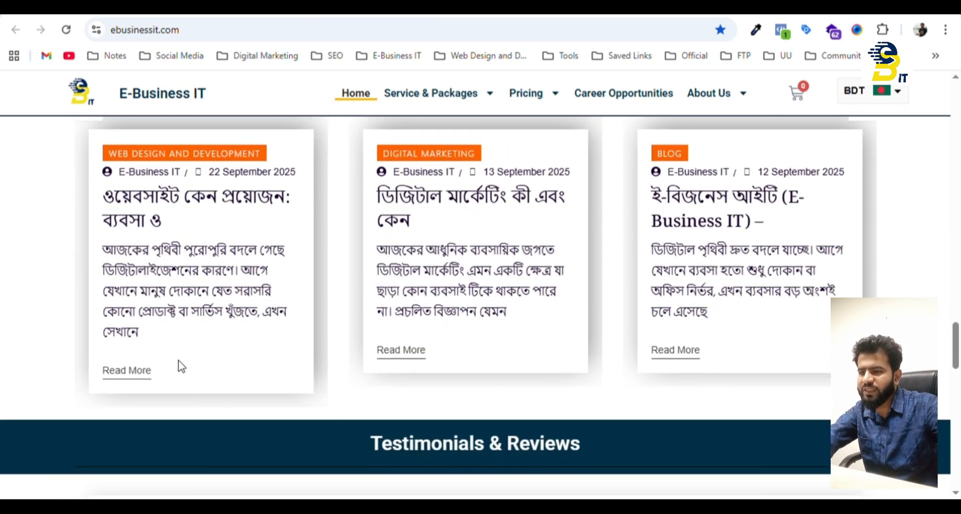
scroll(777, 351, up, 4)
scroll(777, 352, up, 10)
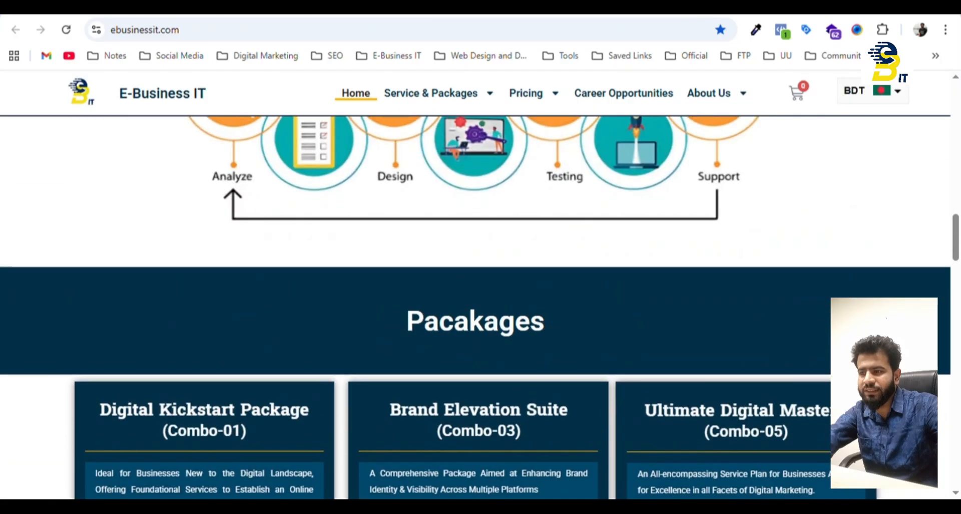
Skim the demo site's blog post, then return to the Hostinger hPanel Websites list.
click(620, 7)
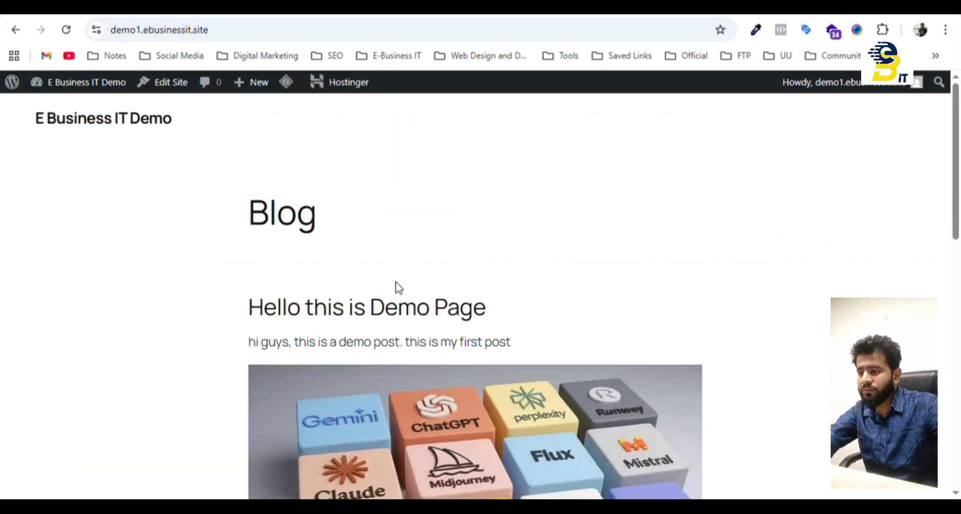
scroll(544, 234, down, 8)
scroll(467, 313, up, 4)
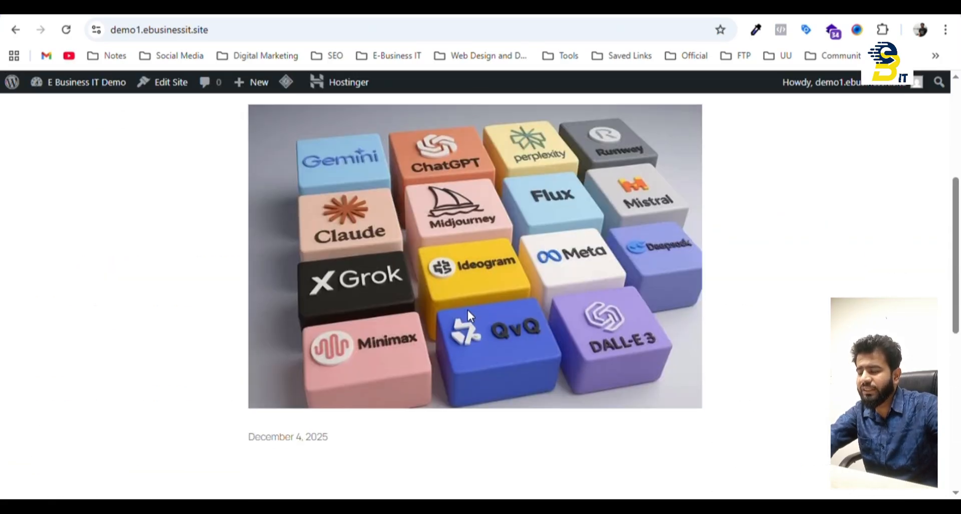
scroll(468, 314, up, 5)
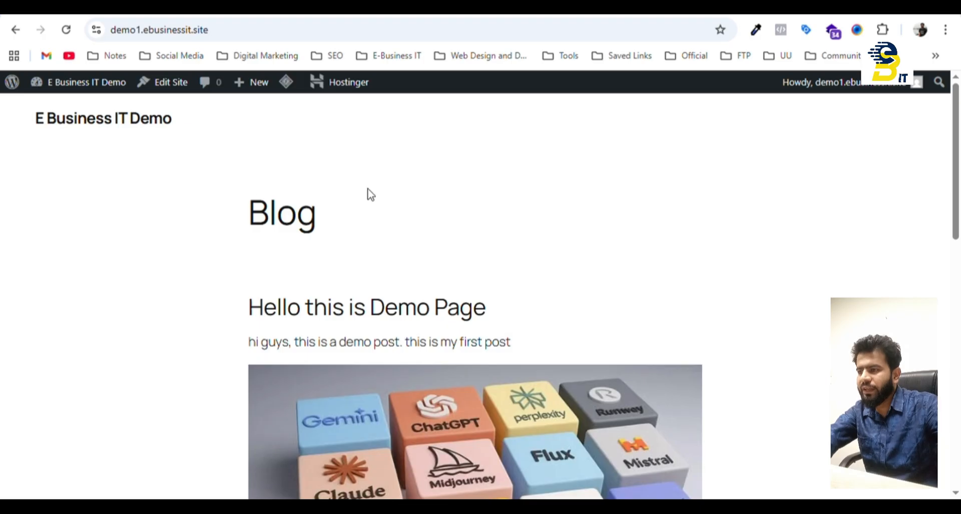
key(ctrl+shift+Tab)
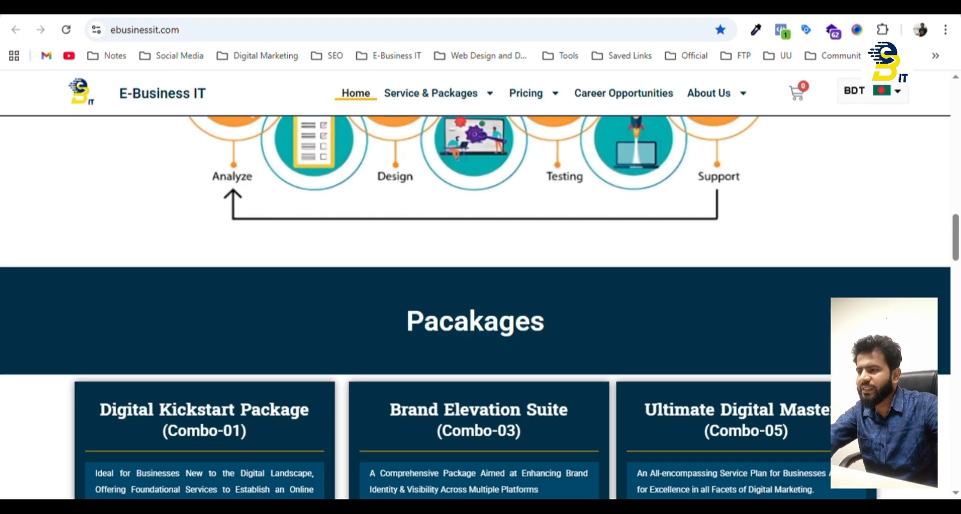
key(ctrl+shift+Tab)
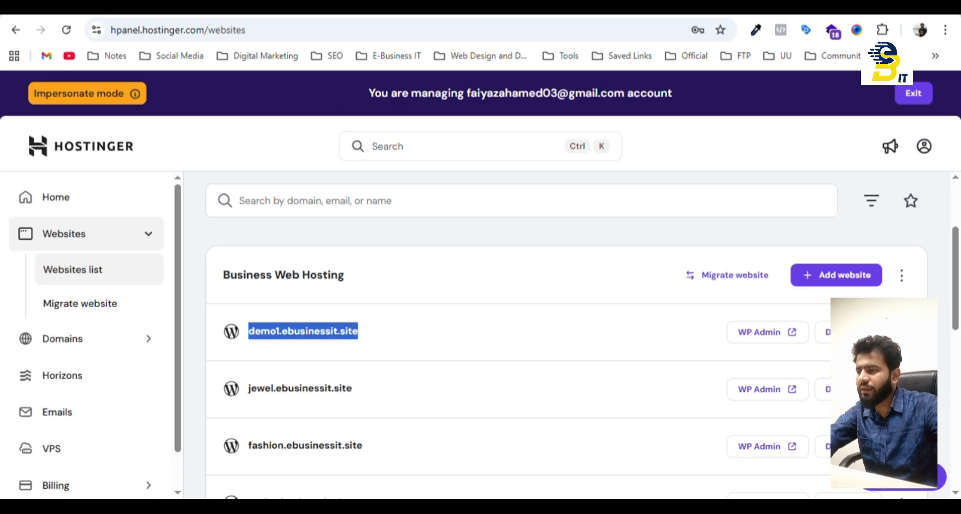
Leave the post editor for All Posts, then show Appearance > Themes with Twenty Twenty-Five active.
key(ctrl+Tab)
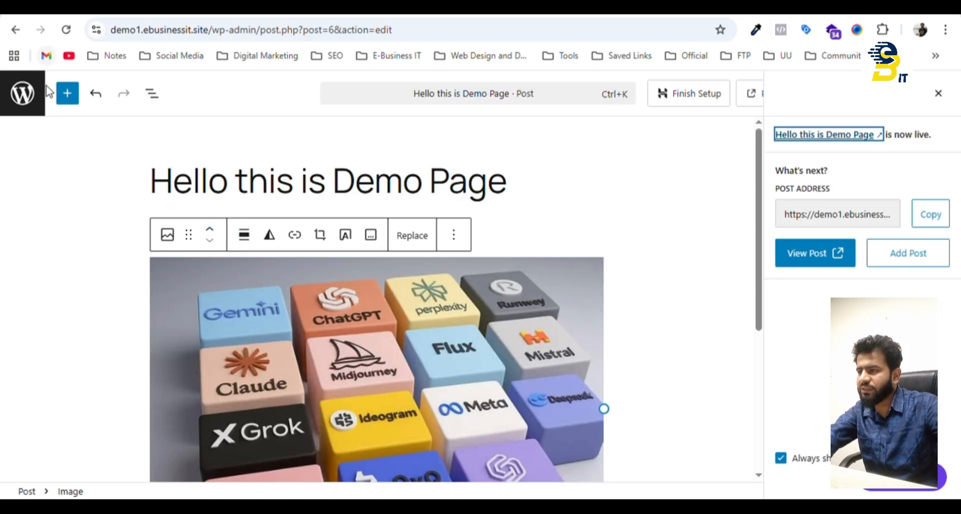
click(31, 100)
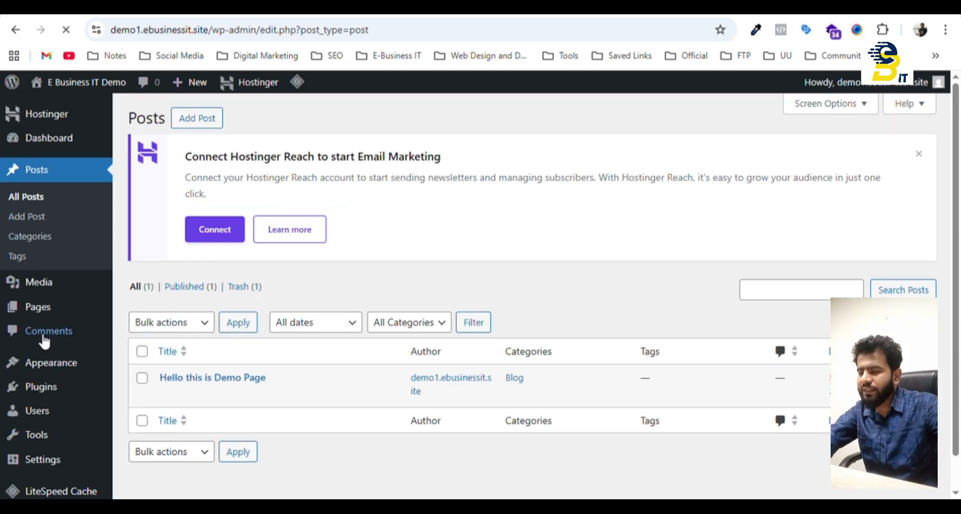
mouse_move(33, 281)
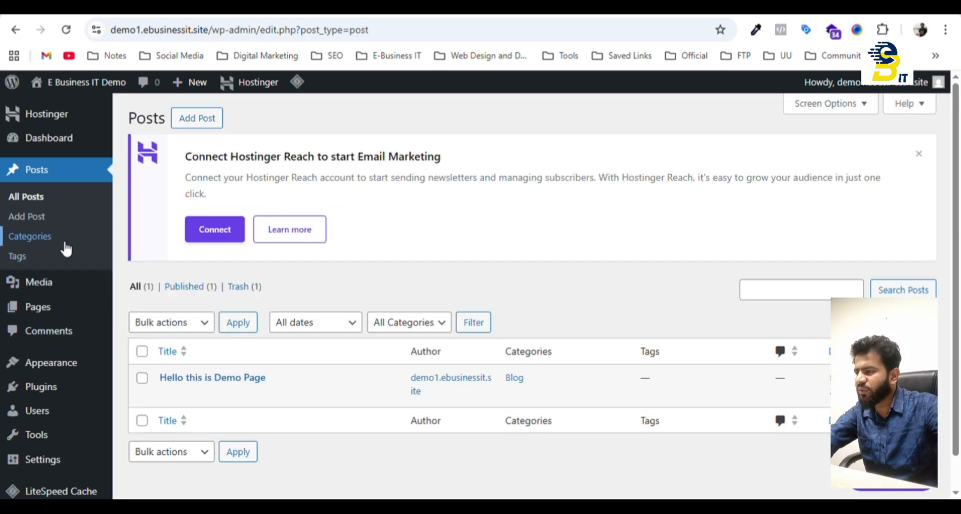
scroll(67, 280, down, 1)
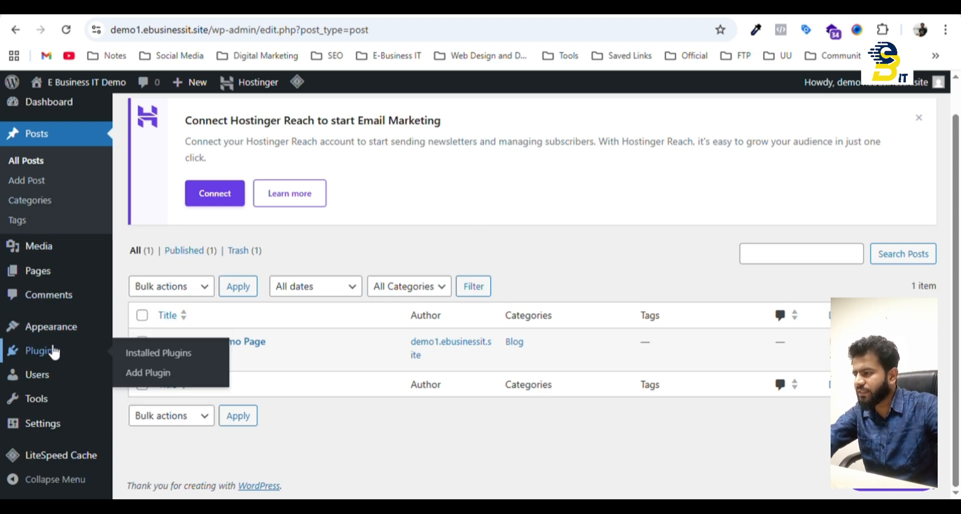
scroll(53, 349, up, 1)
scroll(48, 415, down, 1)
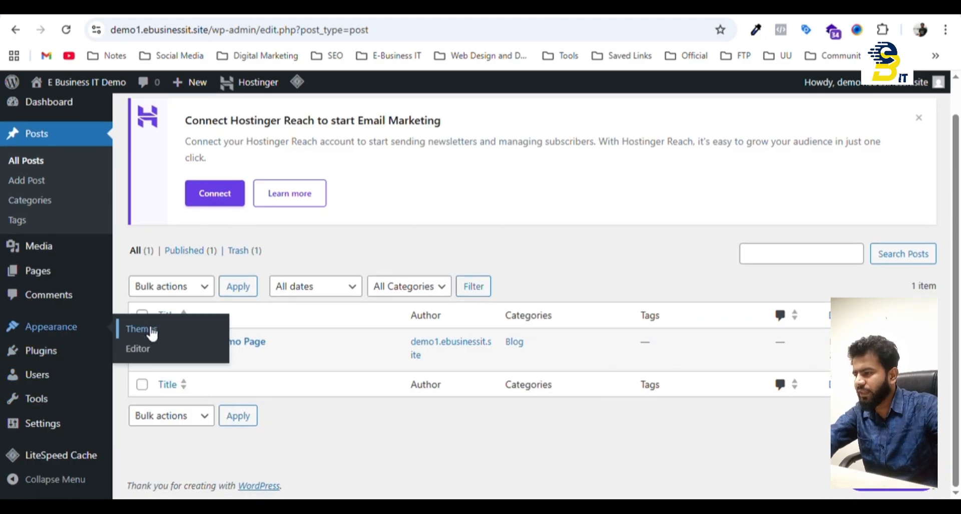
click(159, 326)
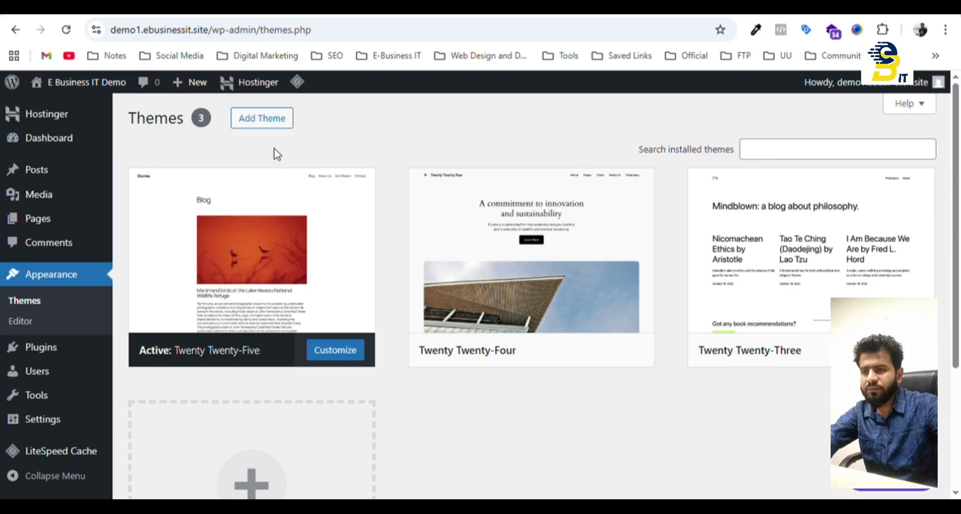
Find the Astra theme in the theme directory and activate it.
click(279, 123)
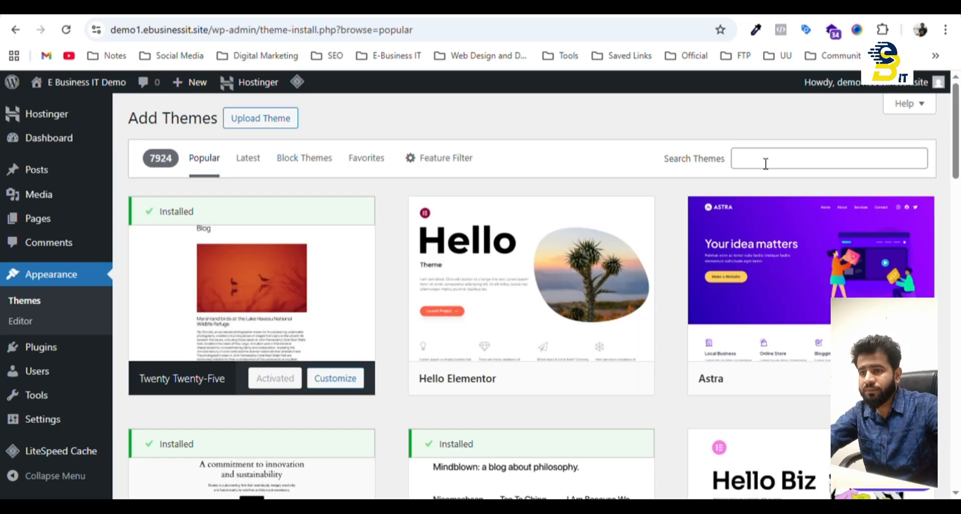
click(766, 163)
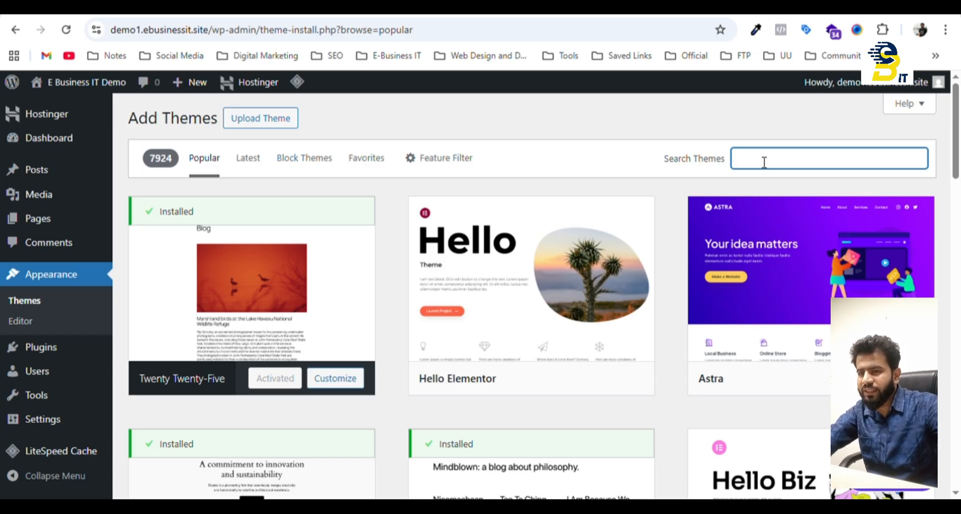
mouse_move(753, 350)
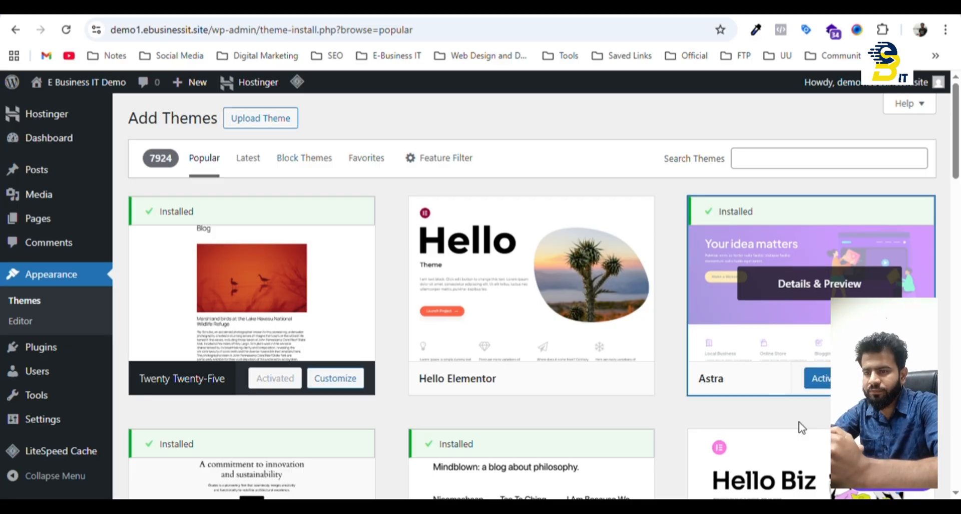
click(826, 390)
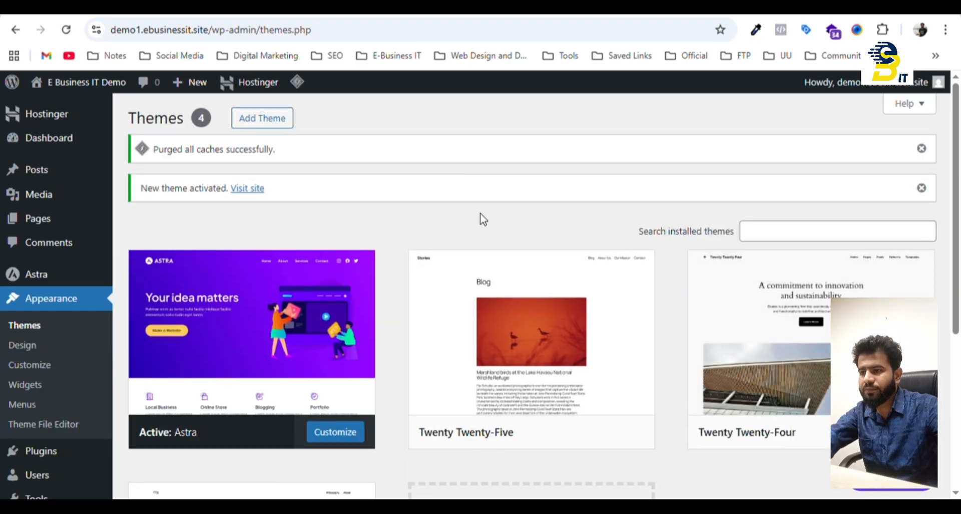
Check the Themes page now lists Astra active among 4 themes, then return to the live Blog page.
scroll(480, 215, down, 5)
scroll(679, 380, up, 4)
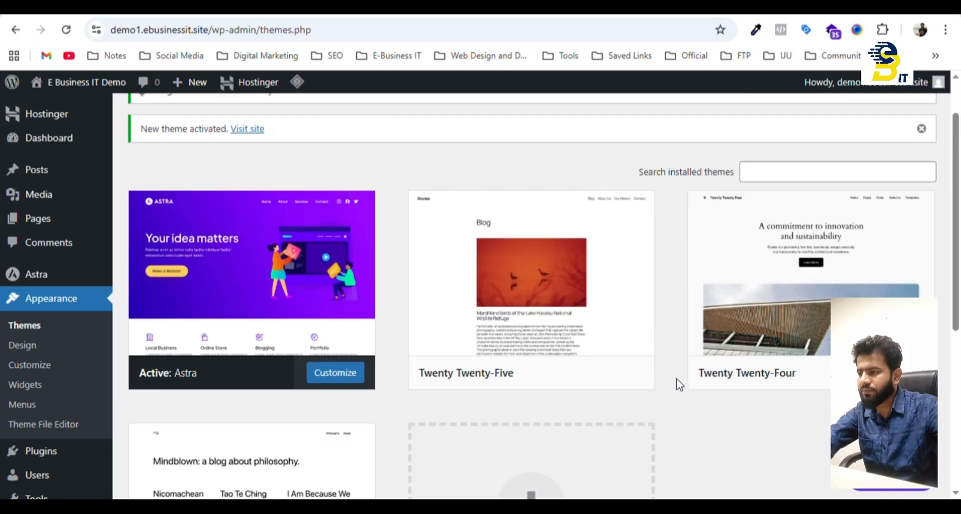
scroll(677, 383, up, 2)
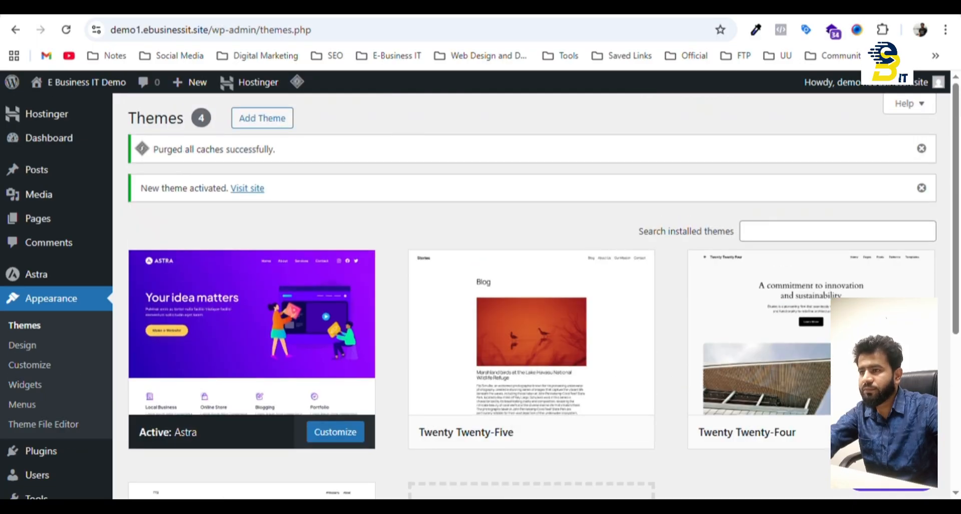
scroll(38, 324, down, 3)
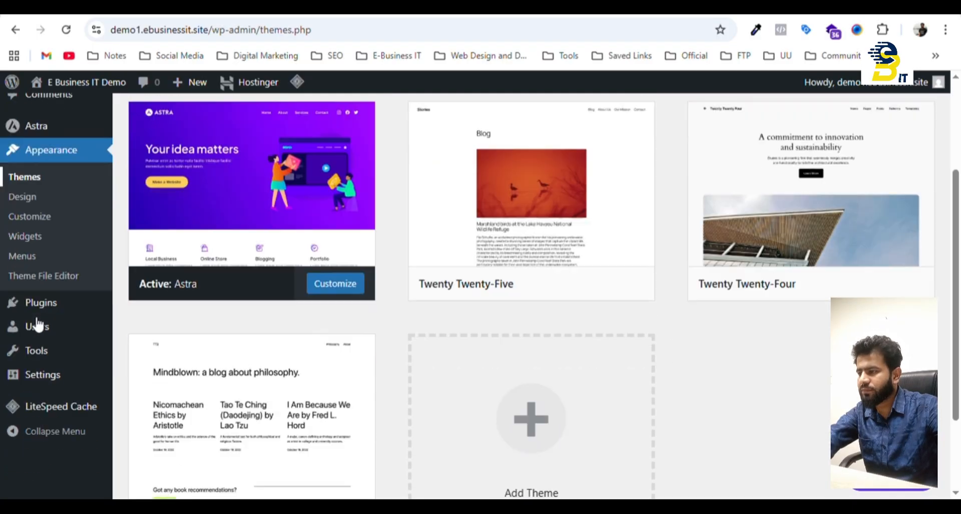
scroll(38, 333, down, 2)
scroll(41, 339, up, 5)
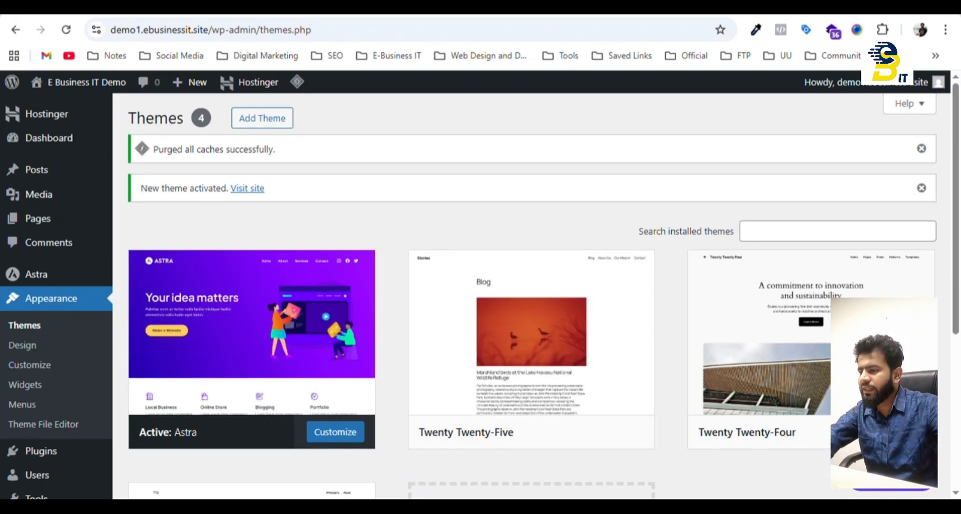
key(ctrl+Tab)
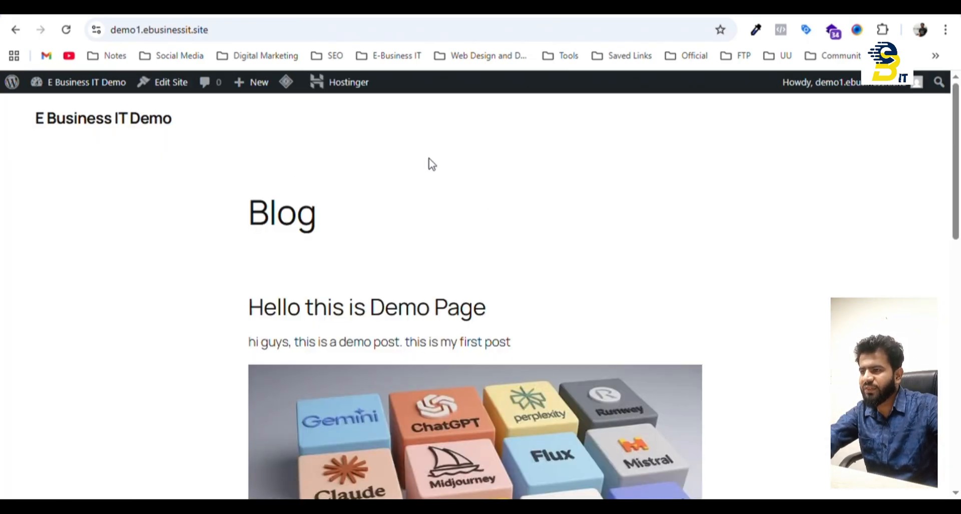
Reload the live Blog page to see the 'Hello this is Demo Page' post card in Astra's layout.
key(F5)
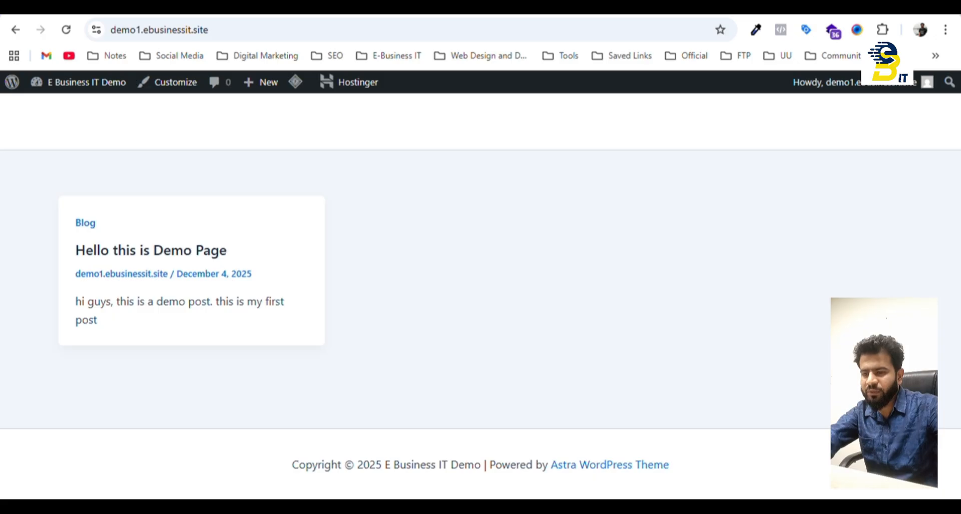
drag(521, 236, 614, 305)
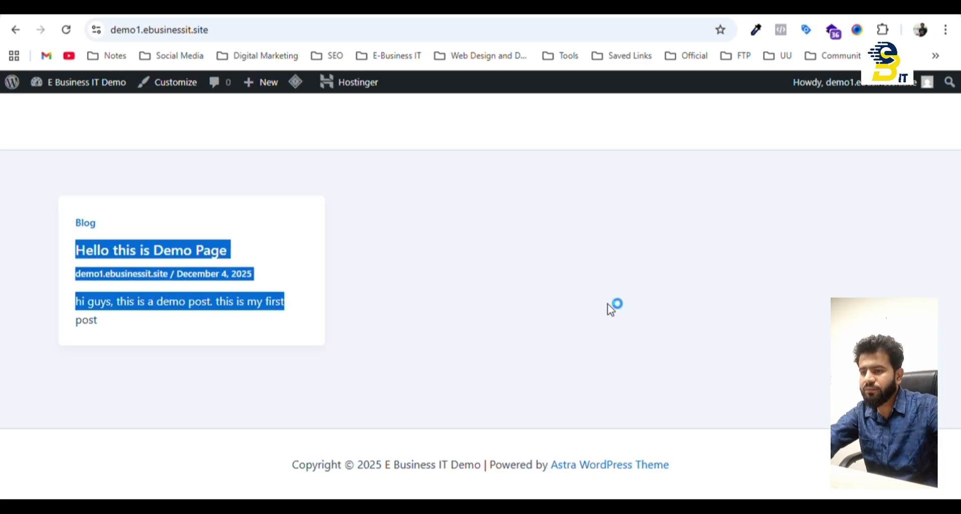
click(443, 260)
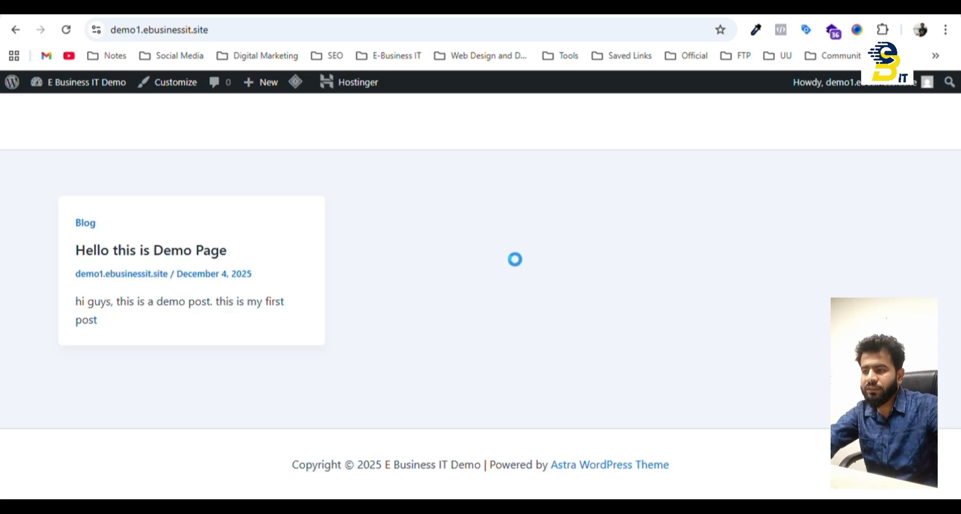
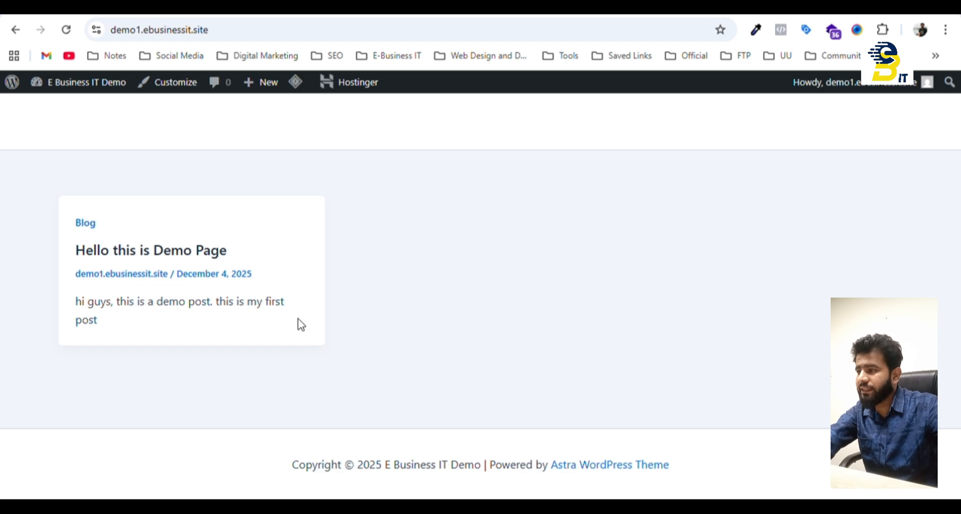
Switch between the live site and the admin tabs, ending on Appearance > Themes with Astra active.
key(ctrl+Tab)
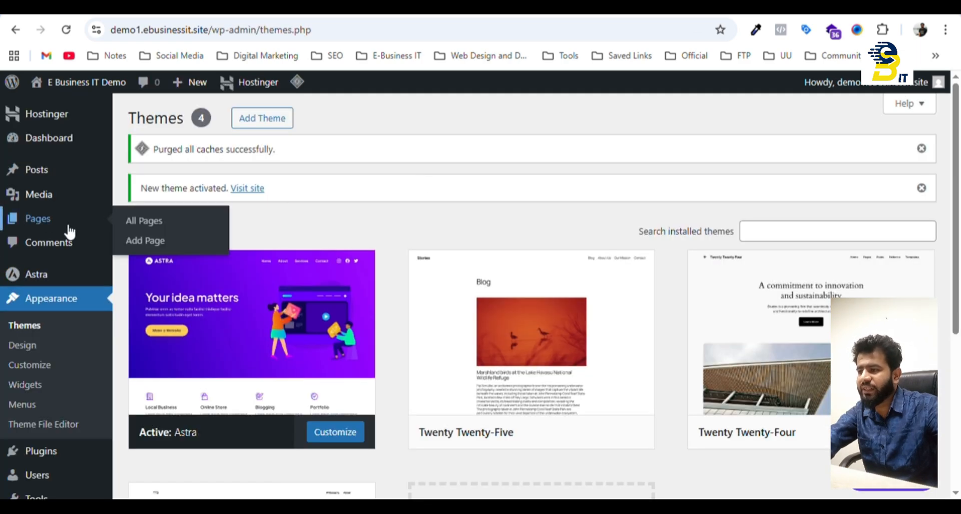
scroll(70, 231, down, 1)
scroll(70, 232, down, 1)
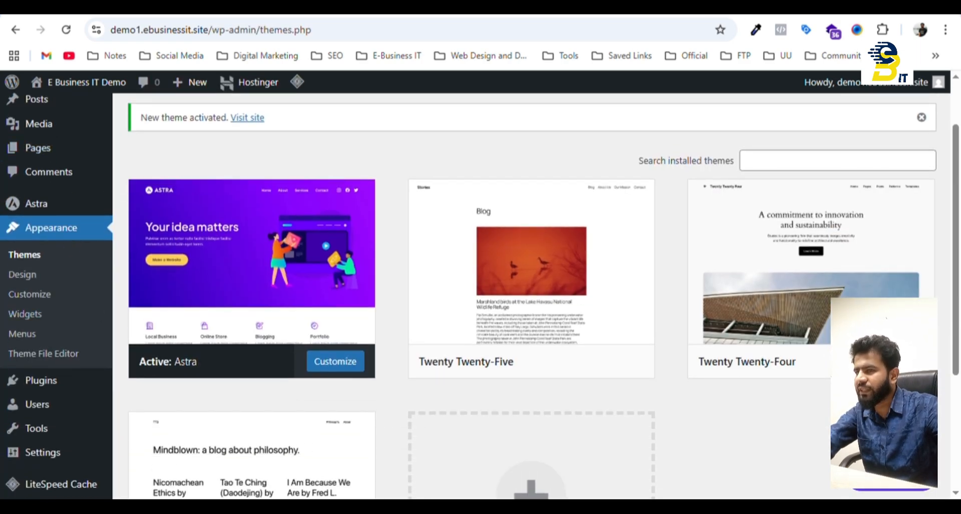
key(ctrl+Tab)
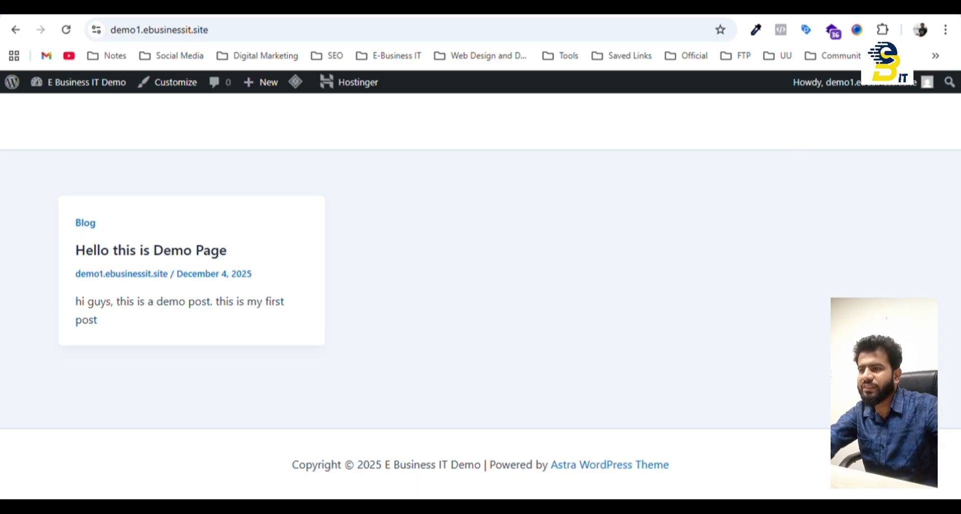
key(ctrl+Tab)
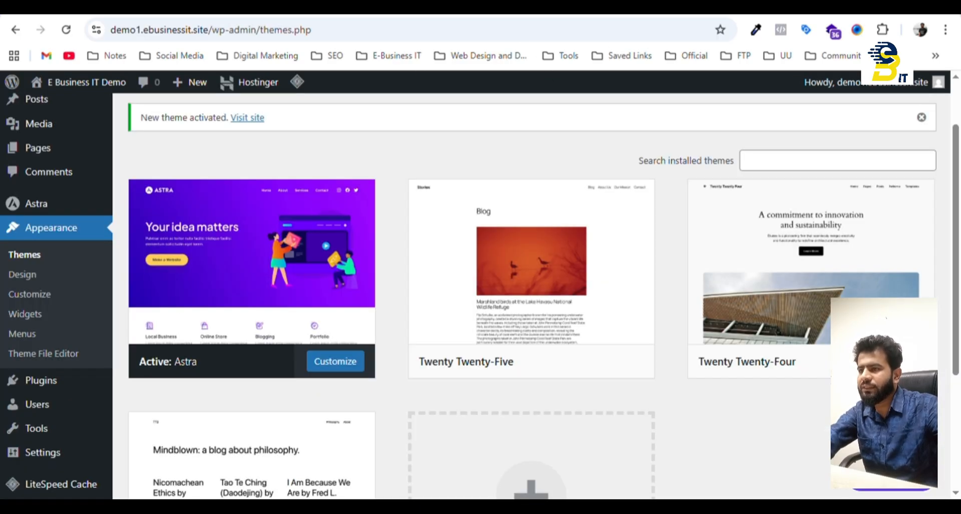
scroll(30, 200, up, 2)
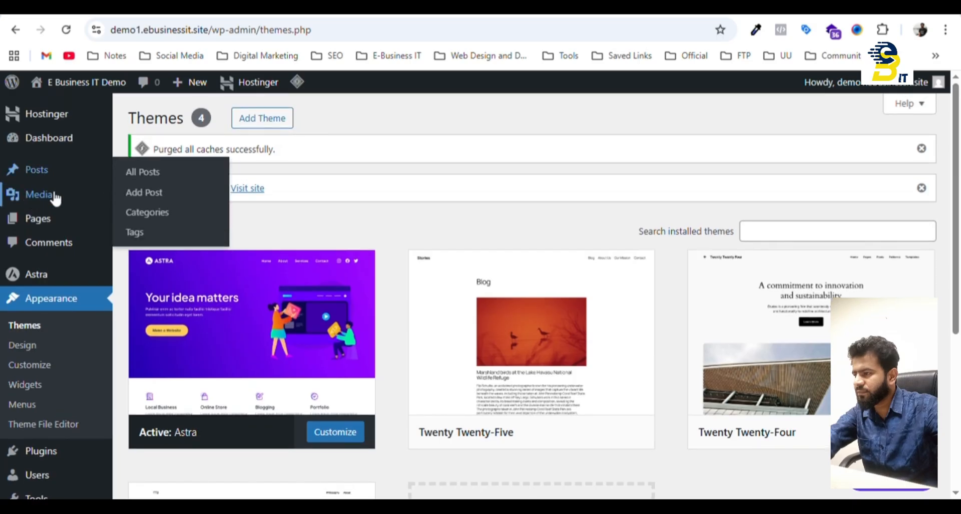
Open the All Pages list and start a new page.
mouse_move(43, 224)
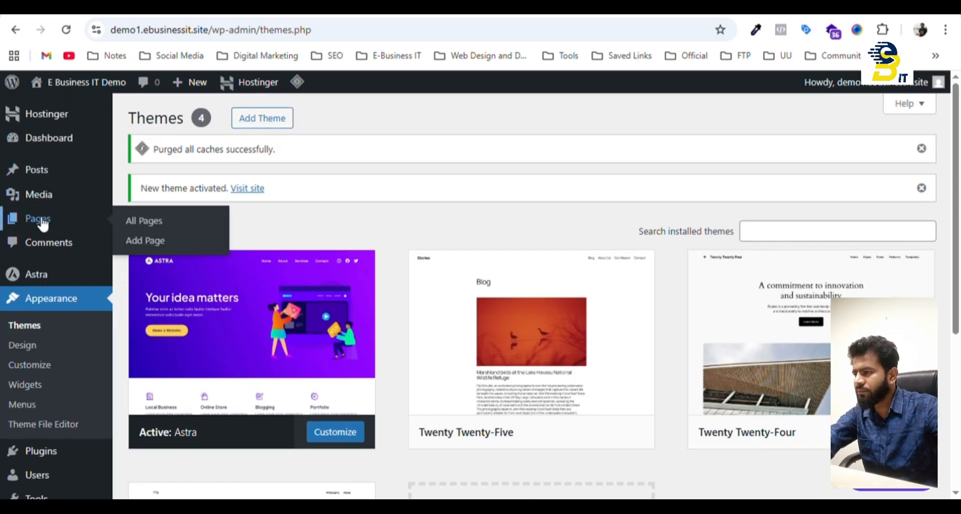
click(156, 222)
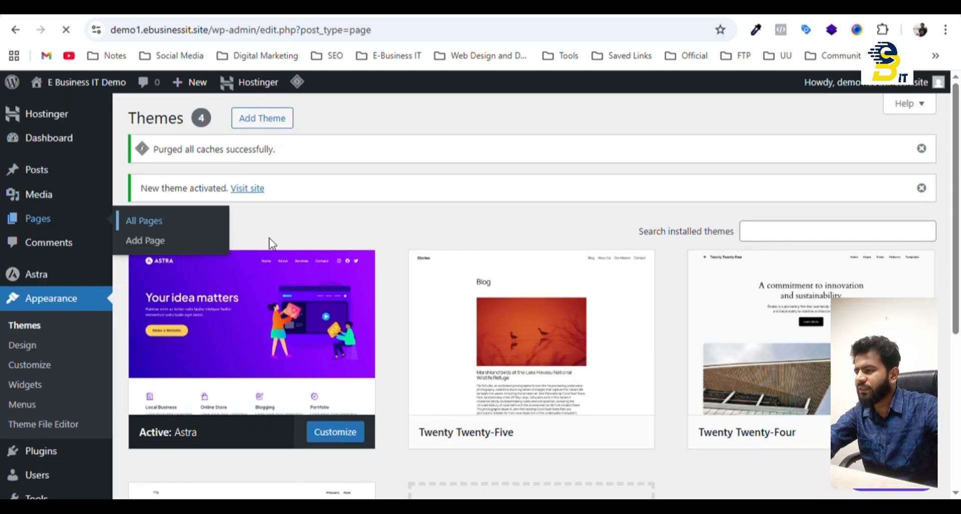
scroll(268, 243, down, 1)
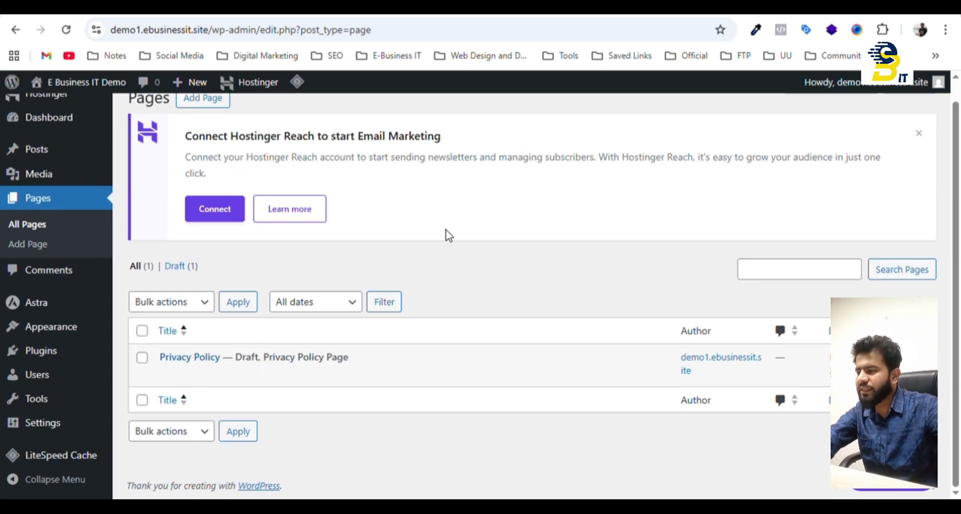
scroll(449, 235, up, 1)
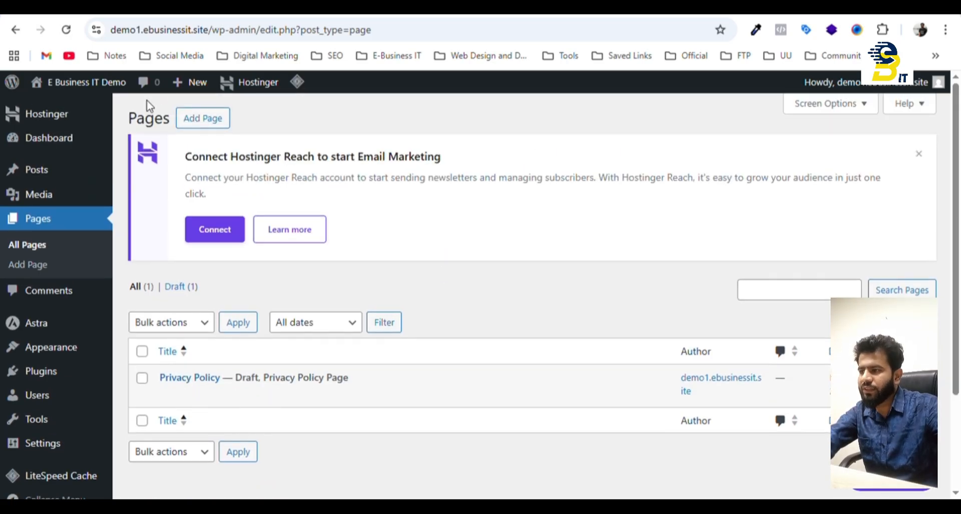
click(216, 120)
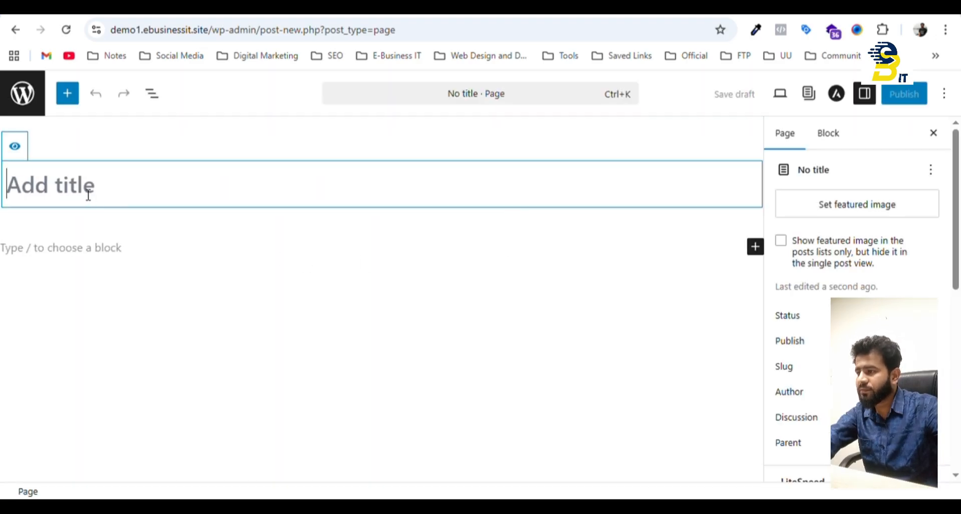
Title the new page 'About Us' and publish it.
text(A)
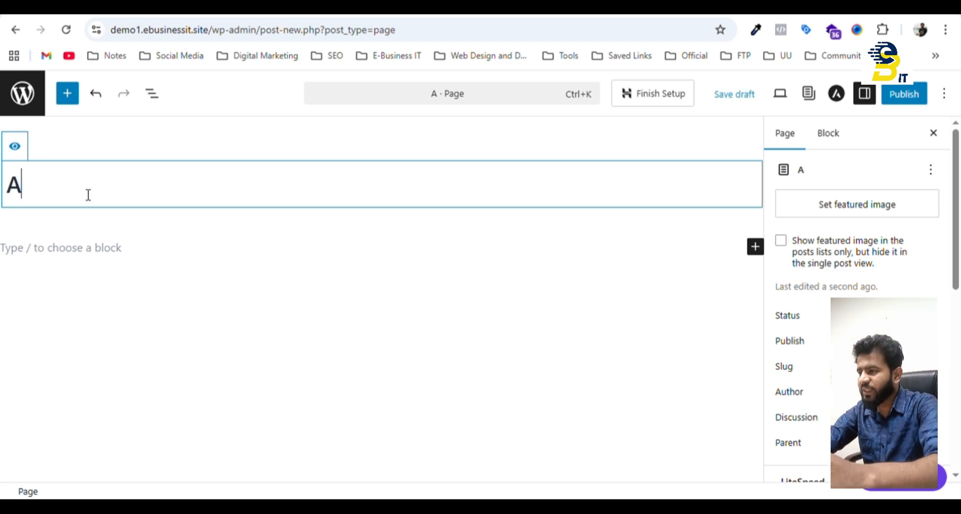
text(bout)
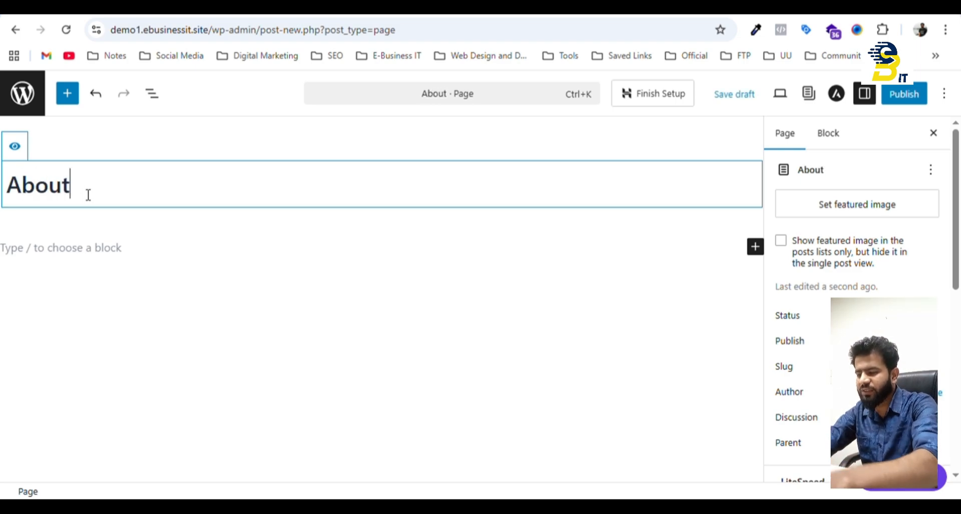
text( Us)
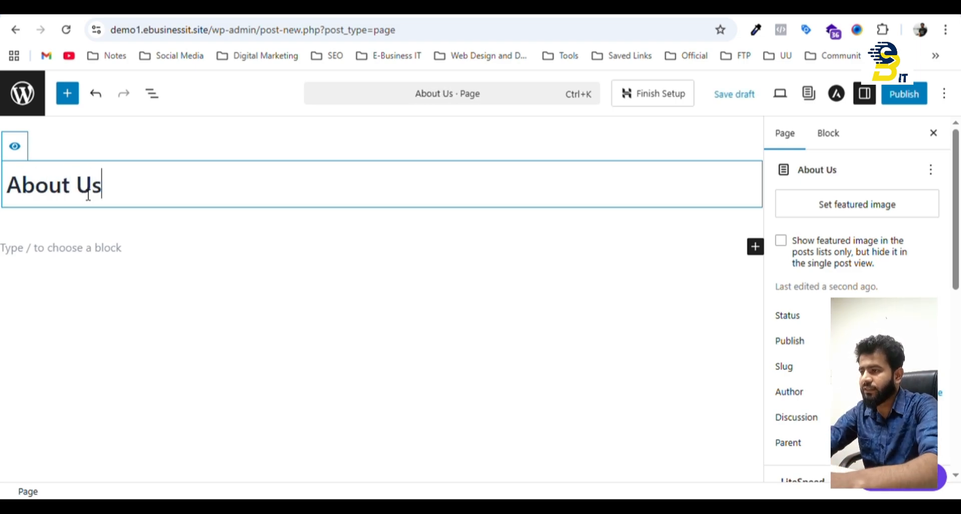
click(125, 253)
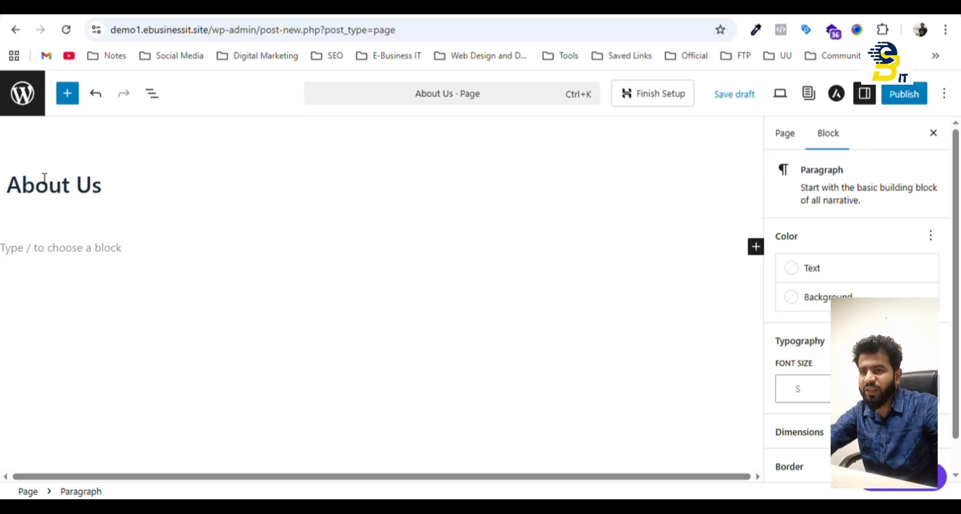
click(915, 100)
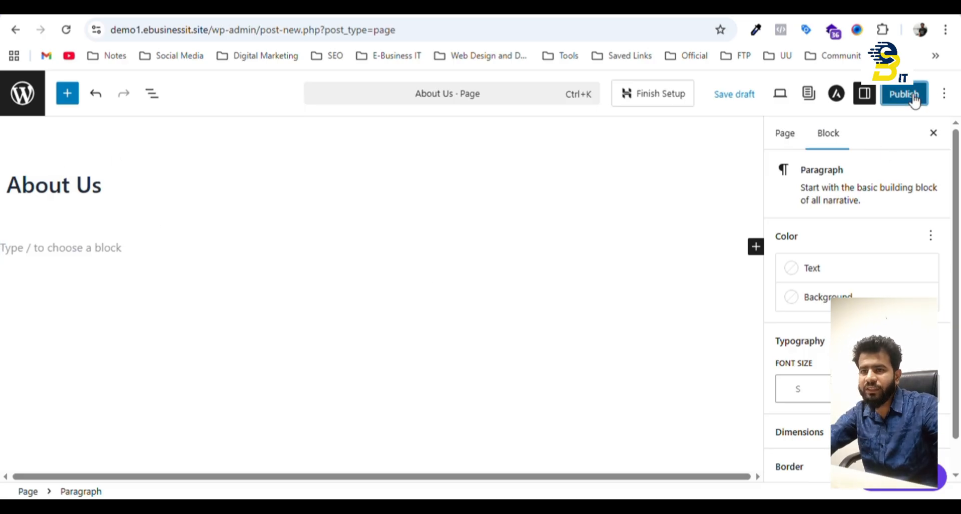
click(914, 99)
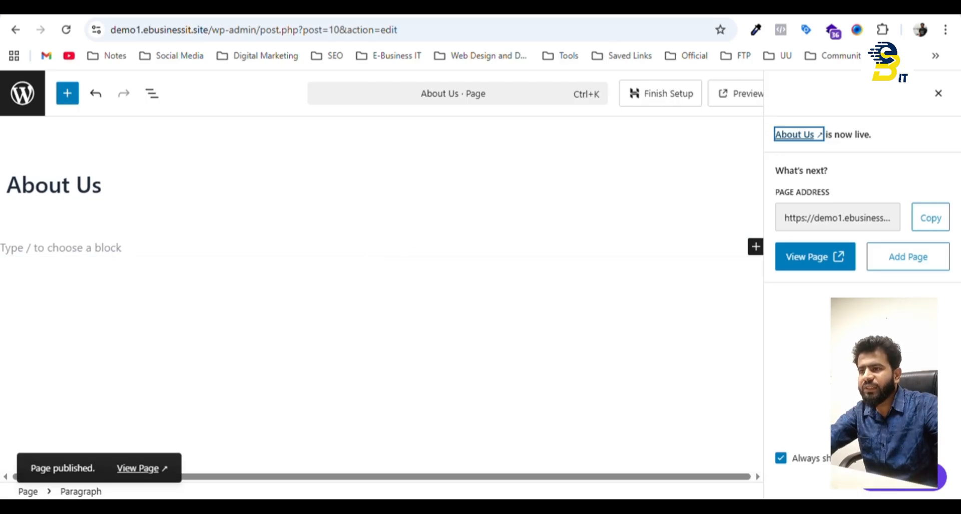
Return to the Pages list showing About Us published.
click(526, 7)
click(65, 7)
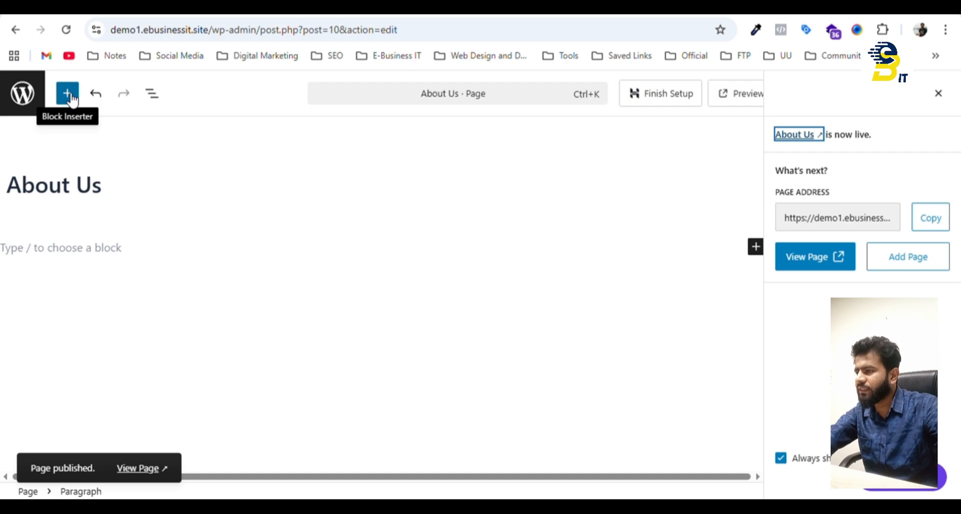
click(15, 30)
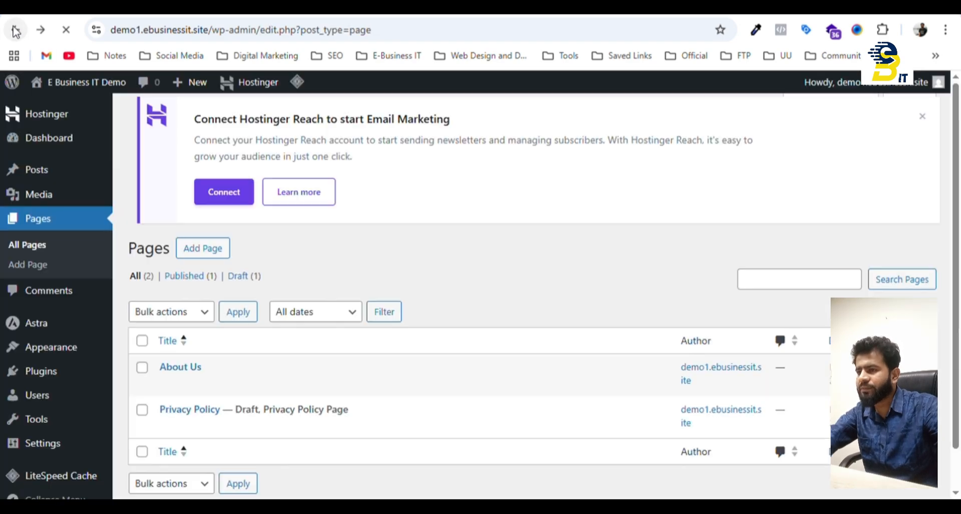
From the Pages list, start another blank page in the block editor.
scroll(396, 311, down, 2)
scroll(228, 203, up, 1)
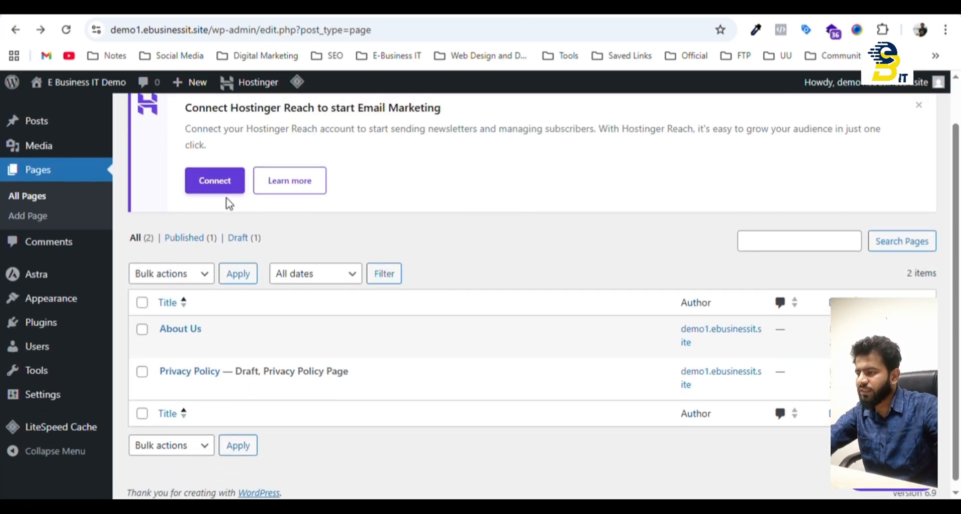
scroll(228, 203, up, 1)
click(206, 120)
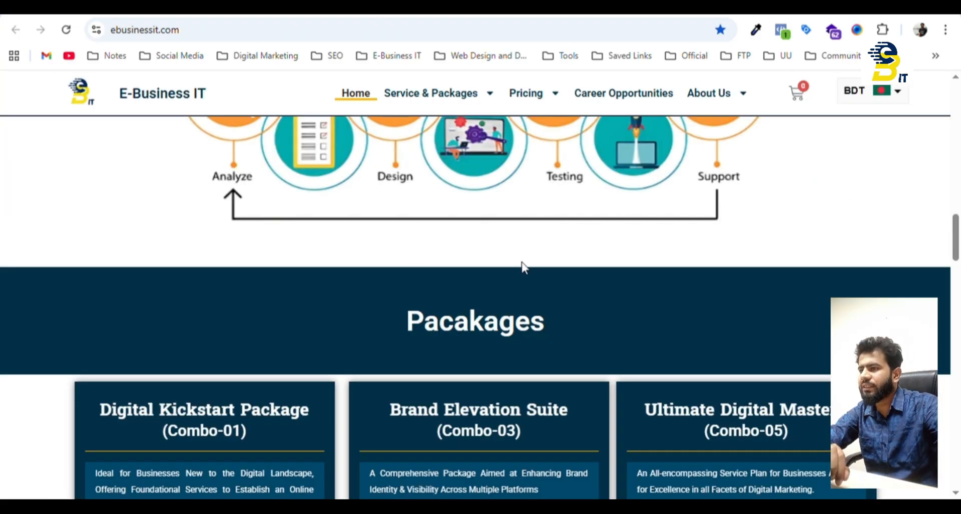
Browse the E-Business IT site's navigation menus, then return to the demo site's front page.
scroll(522, 267, up, 4)
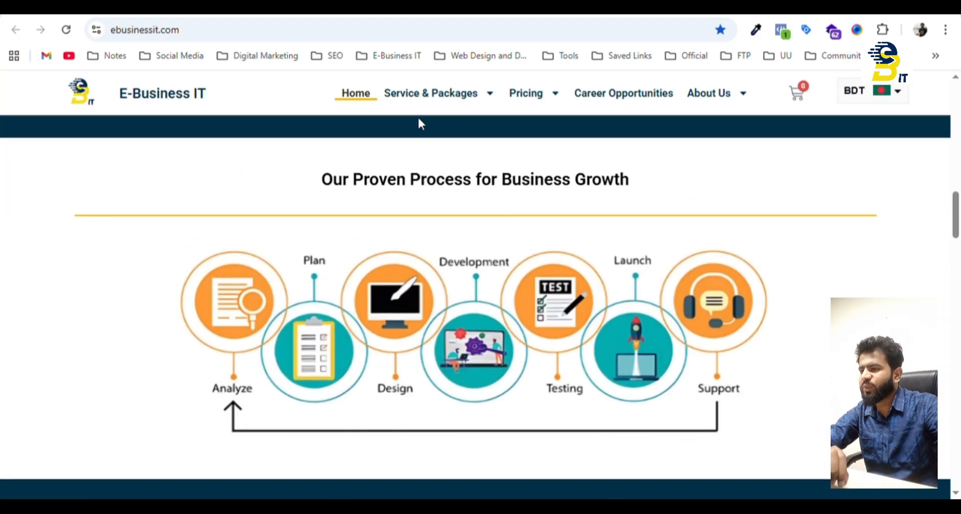
mouse_move(392, 106)
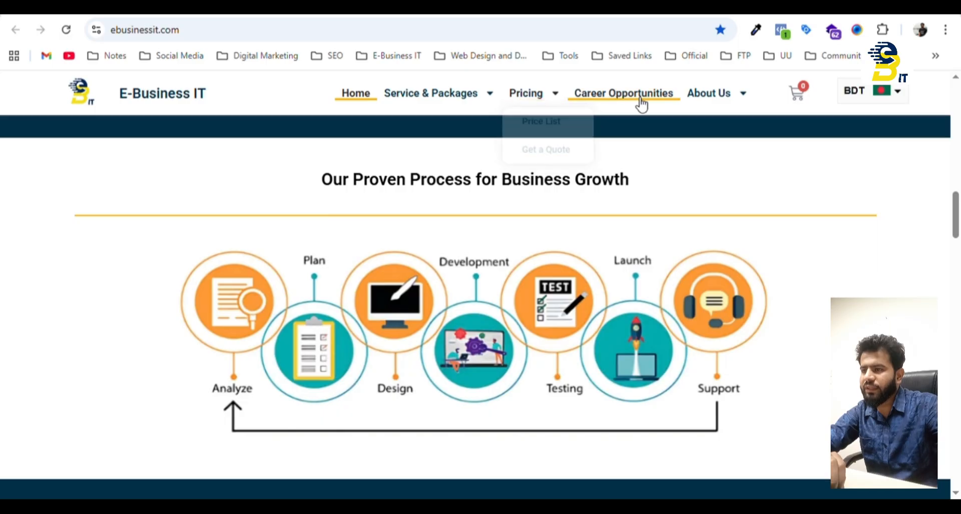
mouse_move(727, 102)
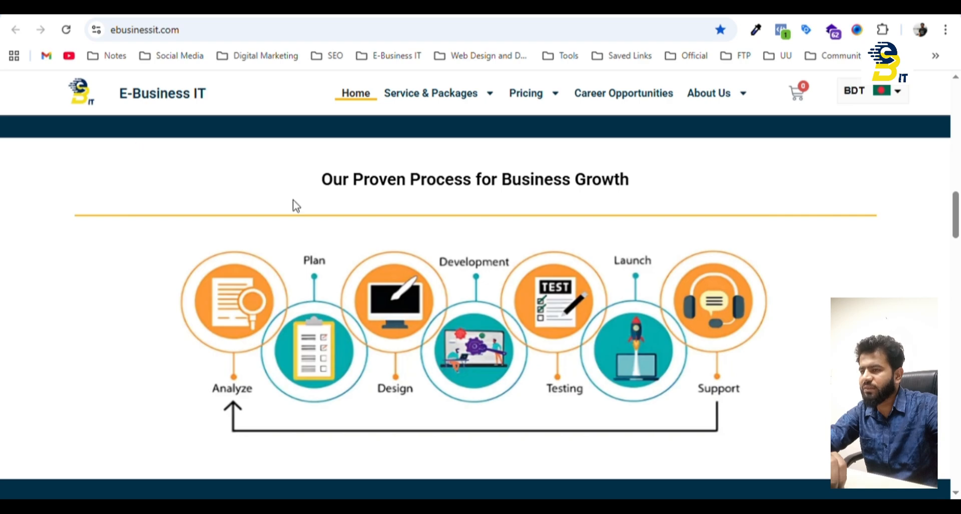
scroll(296, 205, down, 5)
scroll(278, 241, up, 15)
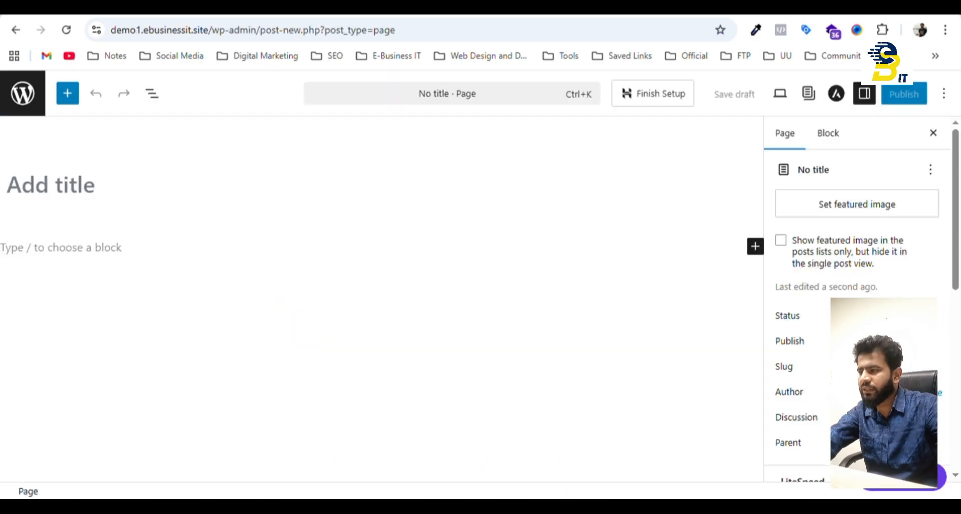
Title the blank page 'Home', publish it, and go back to the Pages list.
click(124, 179)
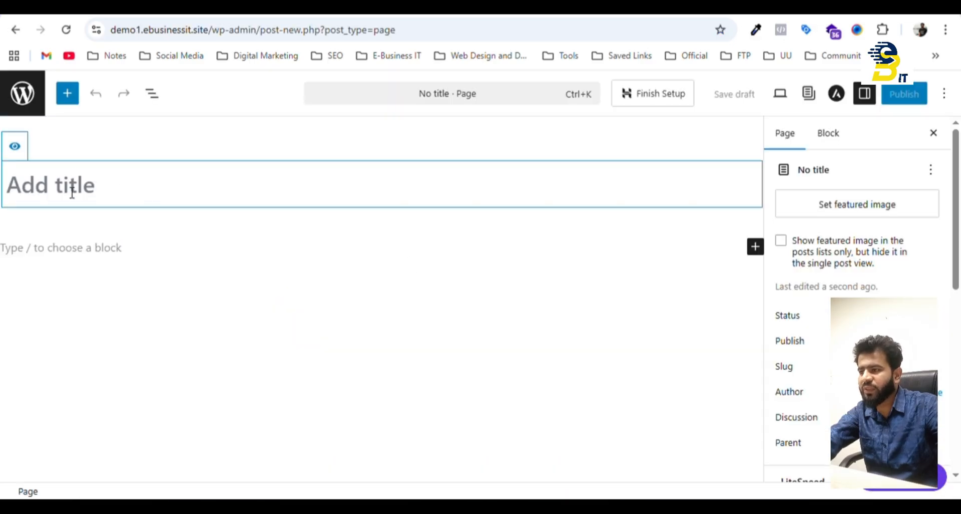
text(Ho)
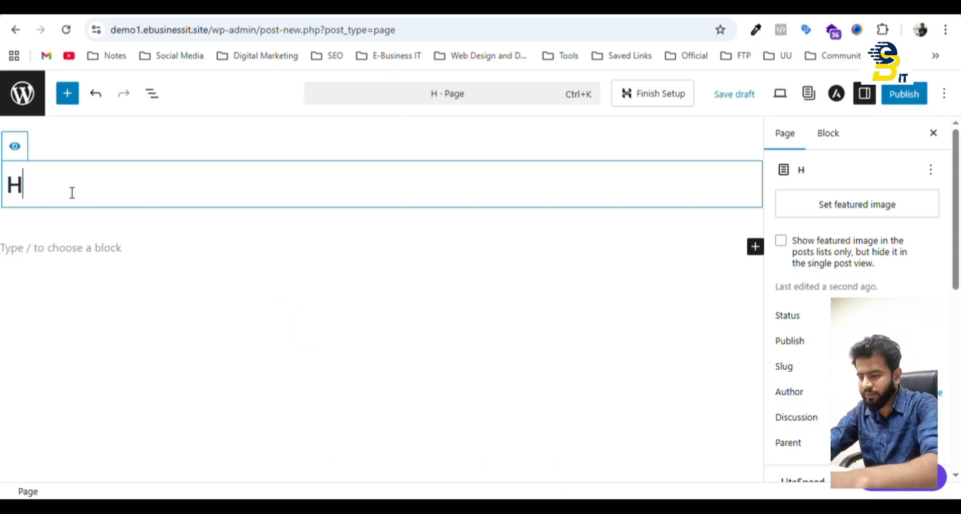
text(me)
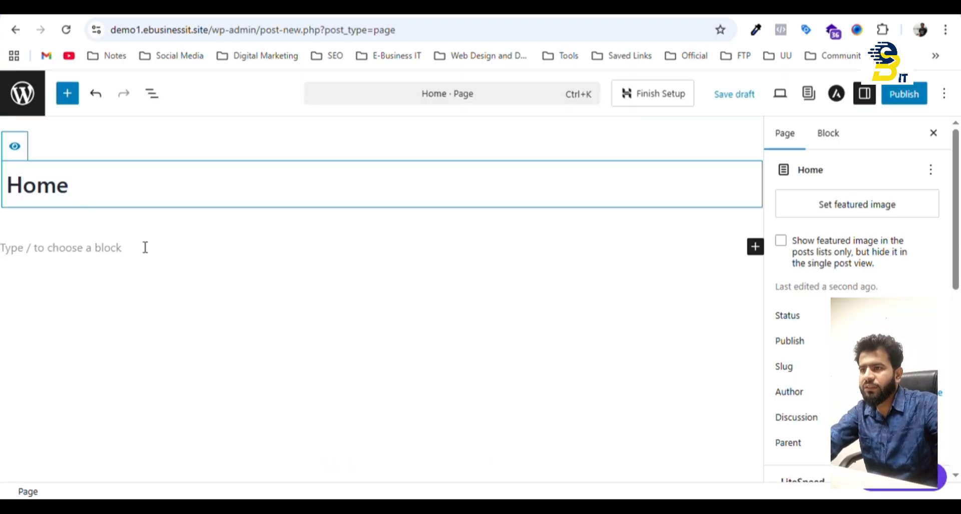
click(905, 97)
click(907, 97)
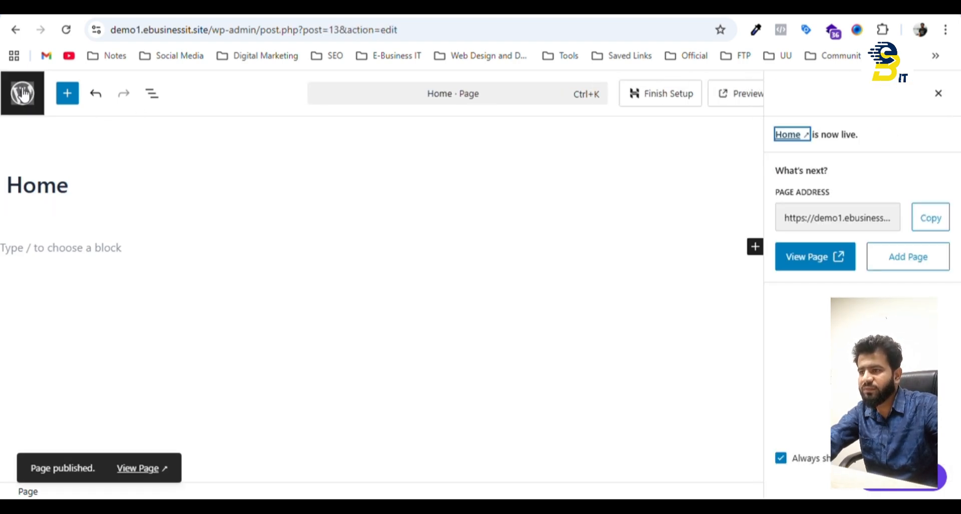
click(15, 31)
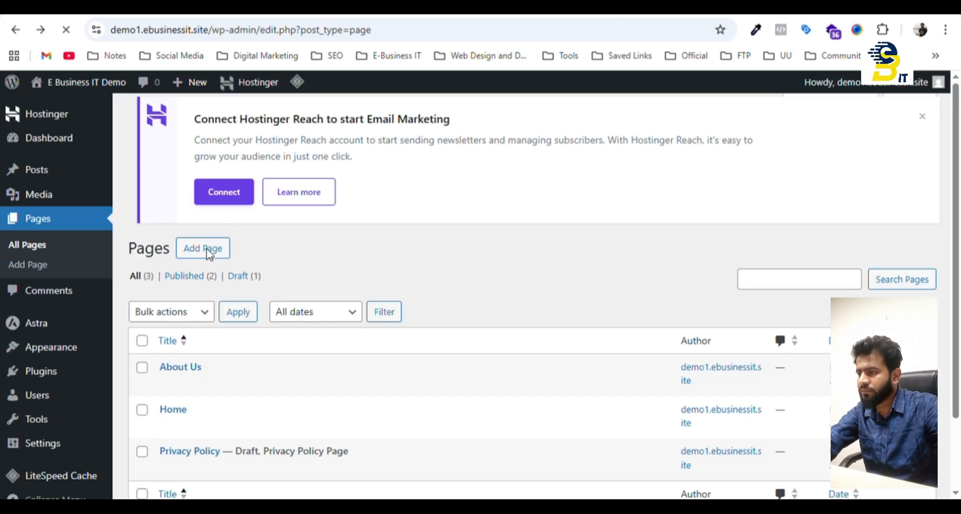
Add a new page titled 'Contact Us' and publish it.
click(209, 254)
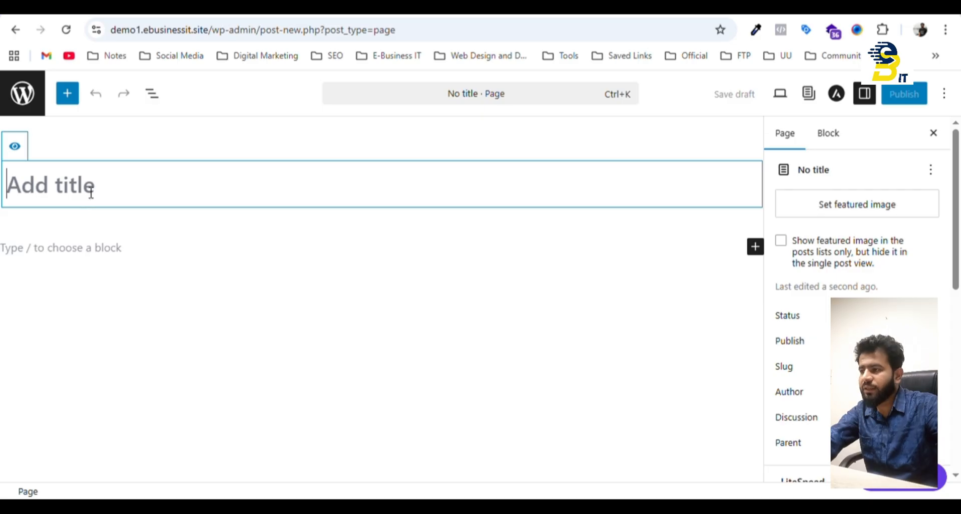
text(Con)
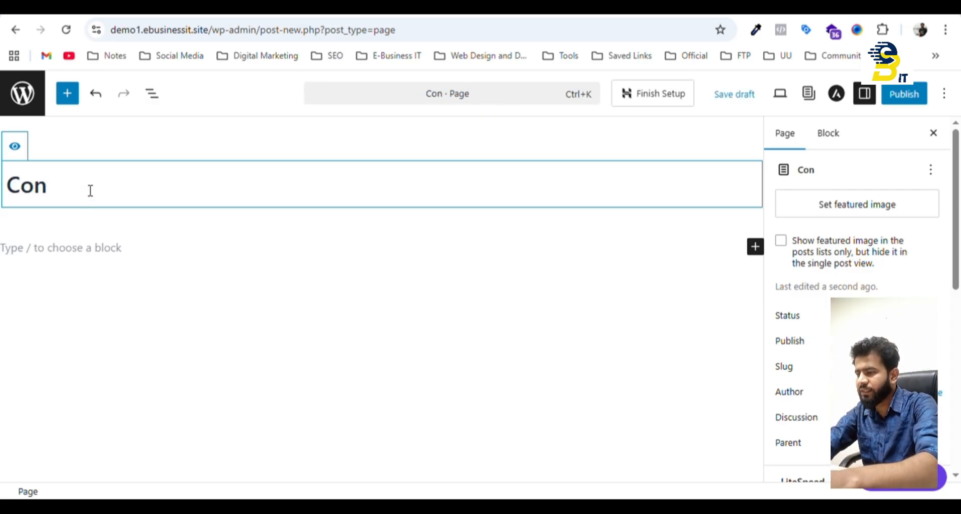
text(tact)
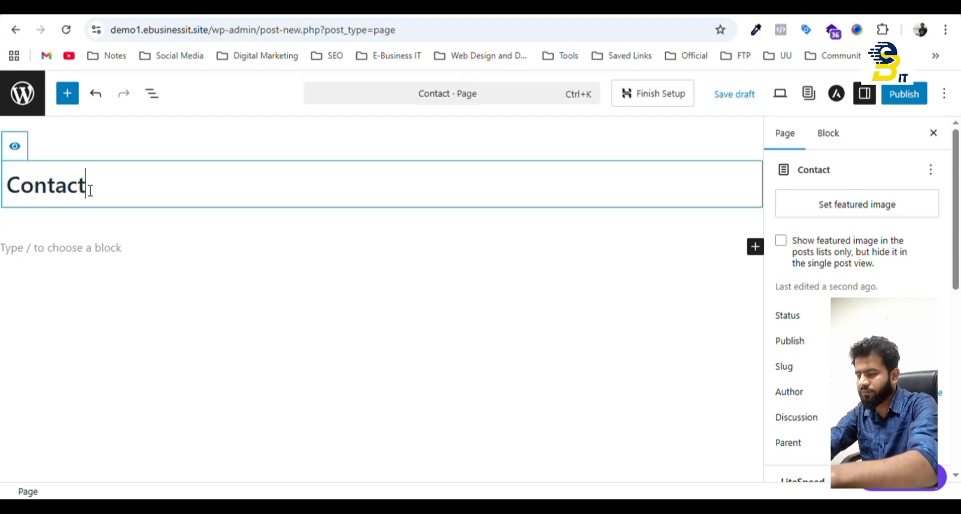
text( Us)
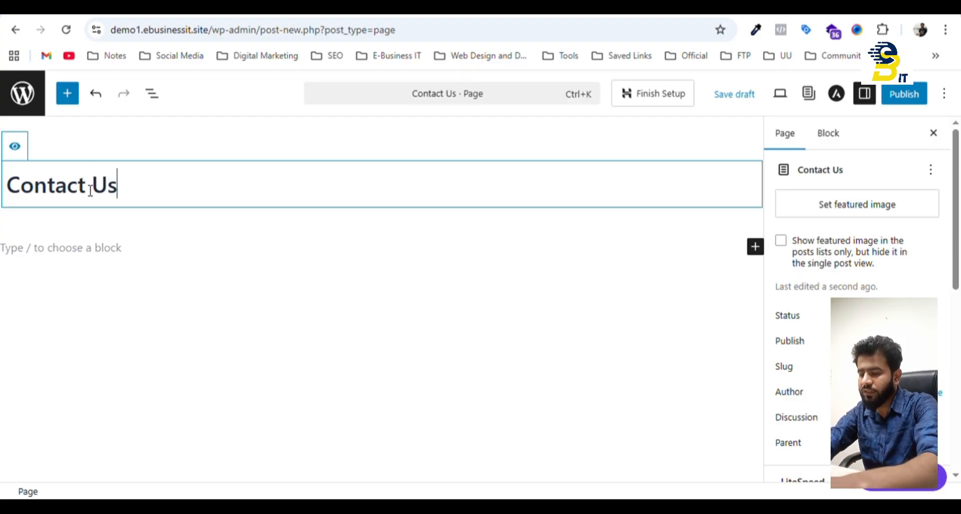
click(916, 96)
click(909, 101)
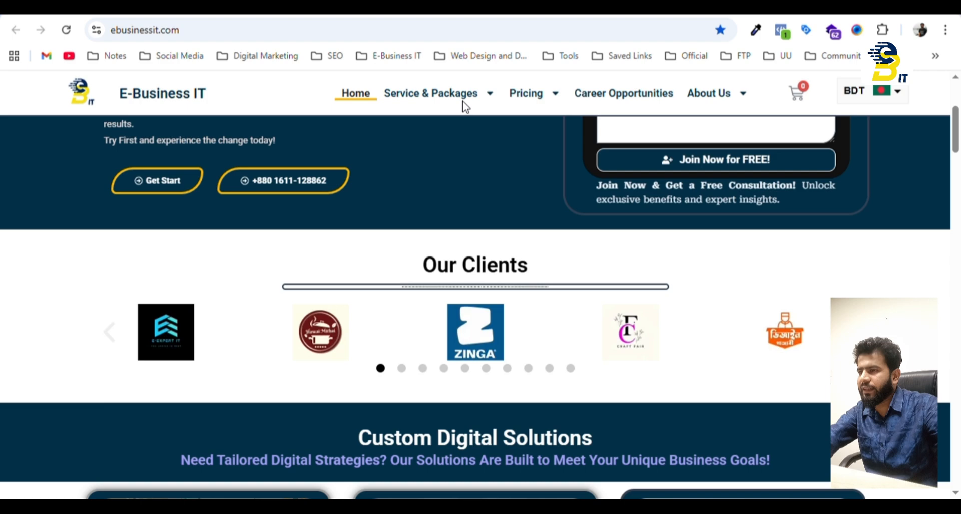
scroll(463, 108, up, 5)
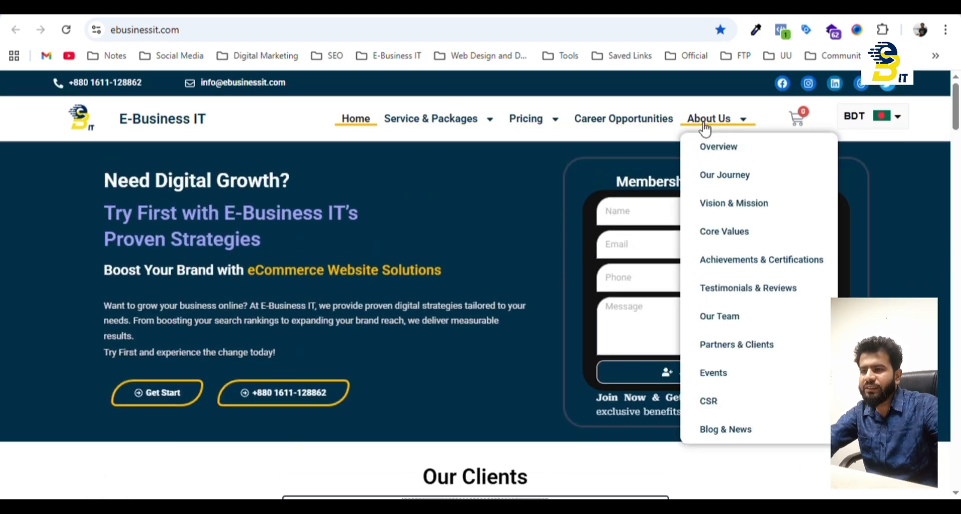
Open the About Us page on ebusinessit.com from its top navigation.
mouse_move(705, 125)
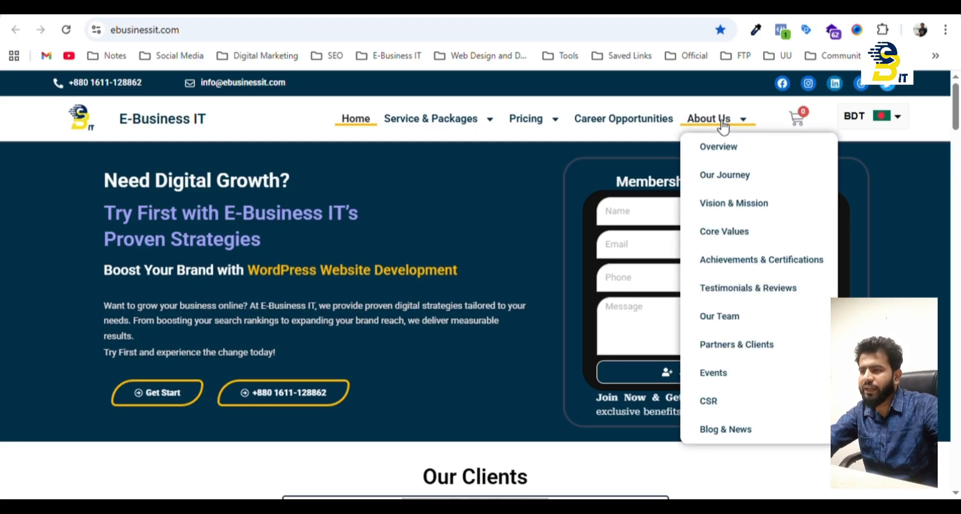
click(722, 151)
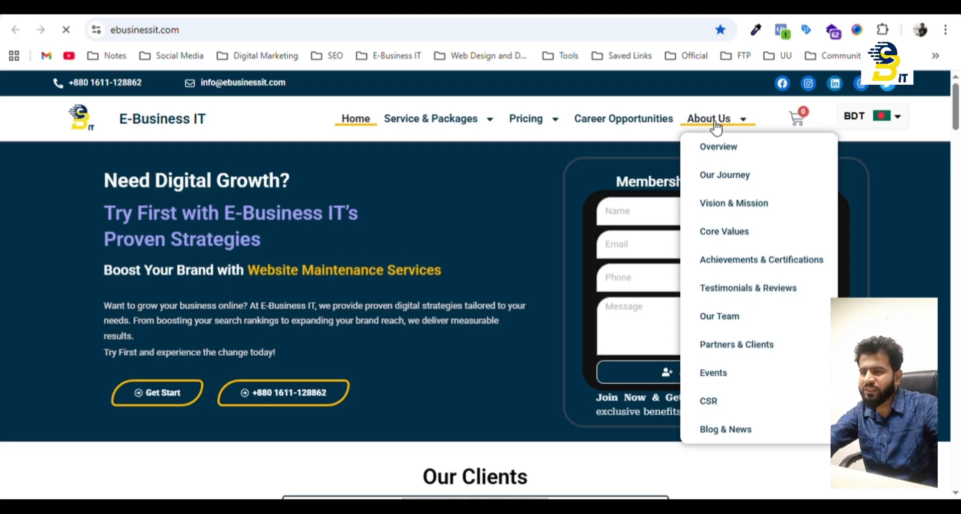
click(720, 123)
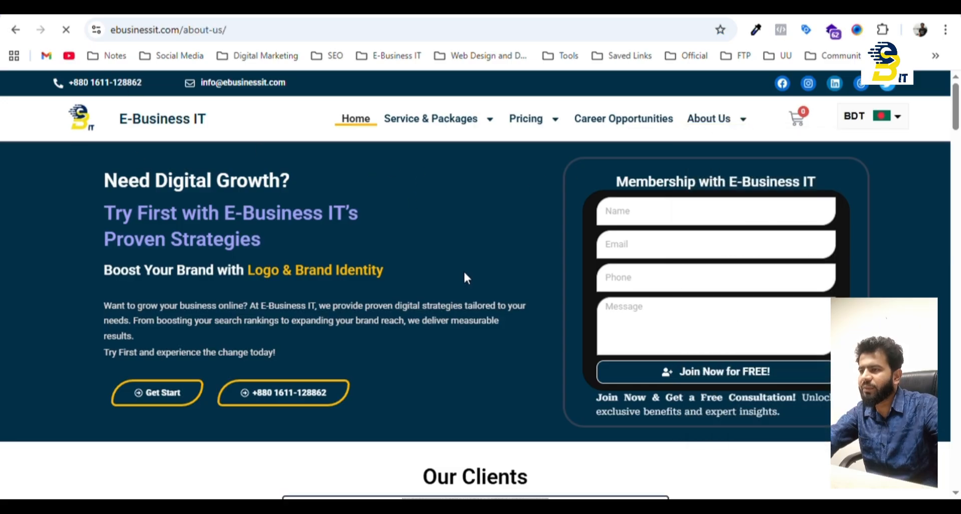
Scroll through the About Us page's sections, then return to the home page.
scroll(418, 250, down, 2)
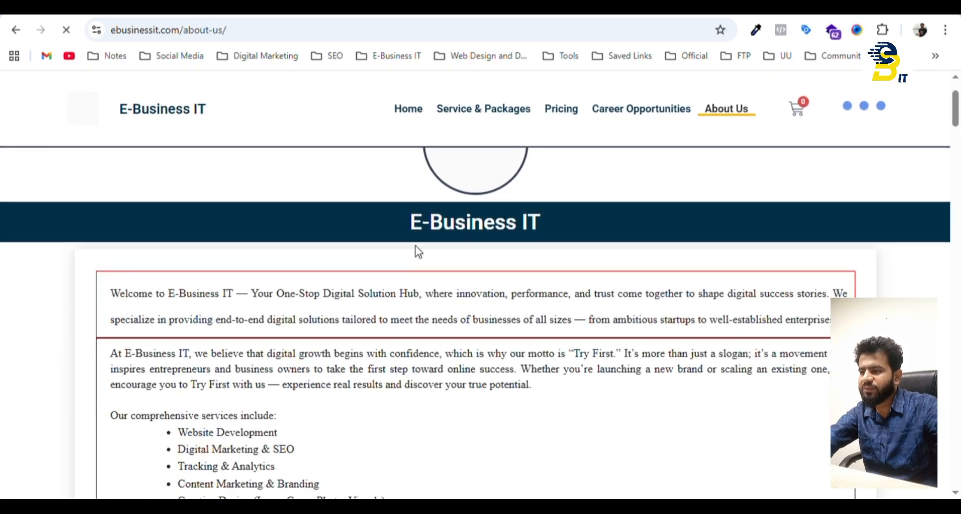
scroll(417, 250, down, 2)
scroll(391, 277, down, 10)
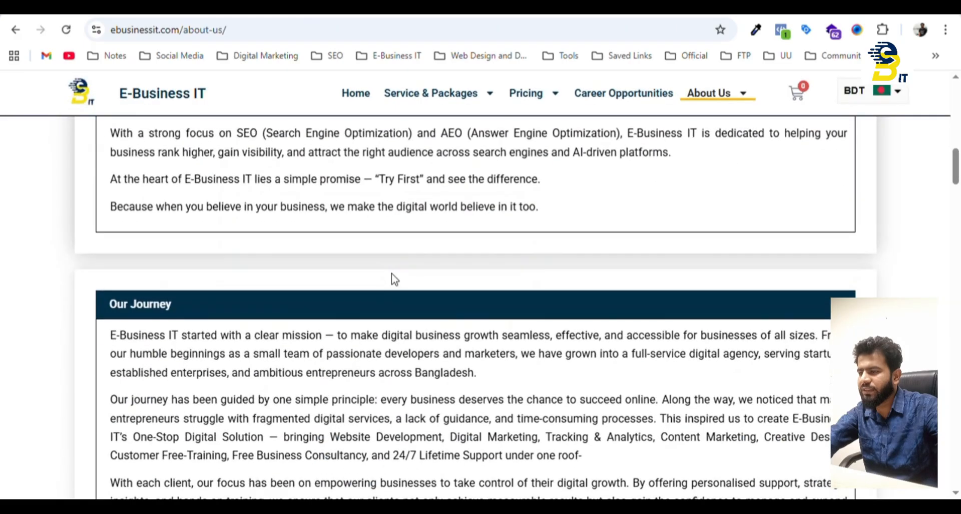
scroll(395, 278, down, 15)
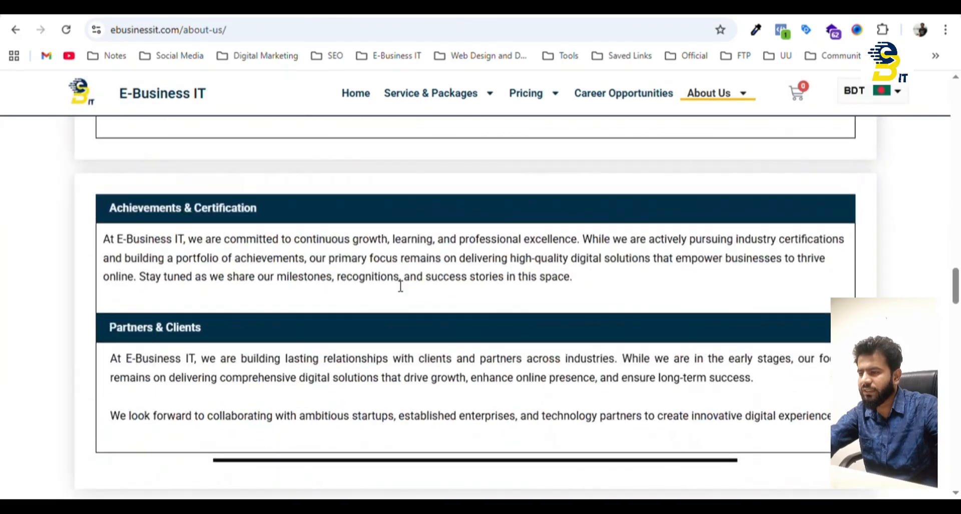
scroll(395, 284, down, 15)
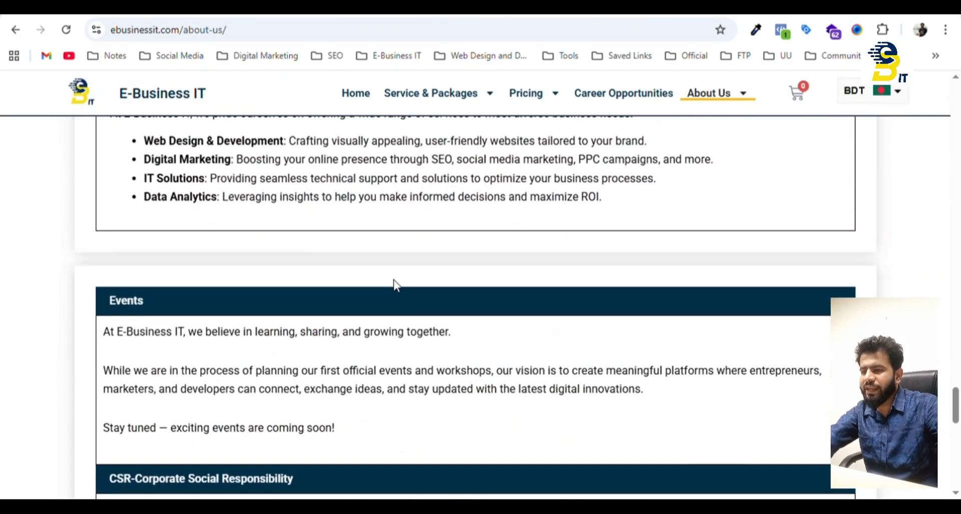
scroll(393, 285, down, 8)
scroll(396, 284, up, 15)
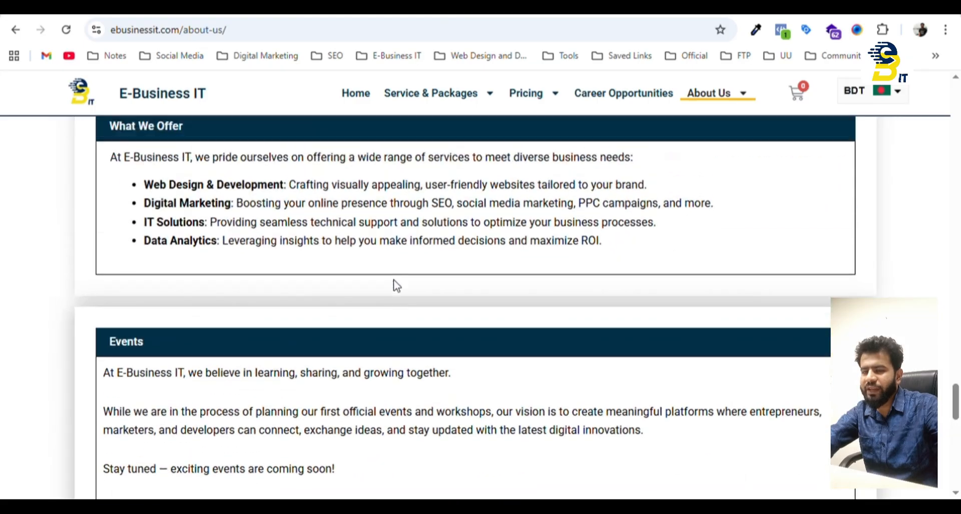
scroll(395, 285, up, 5)
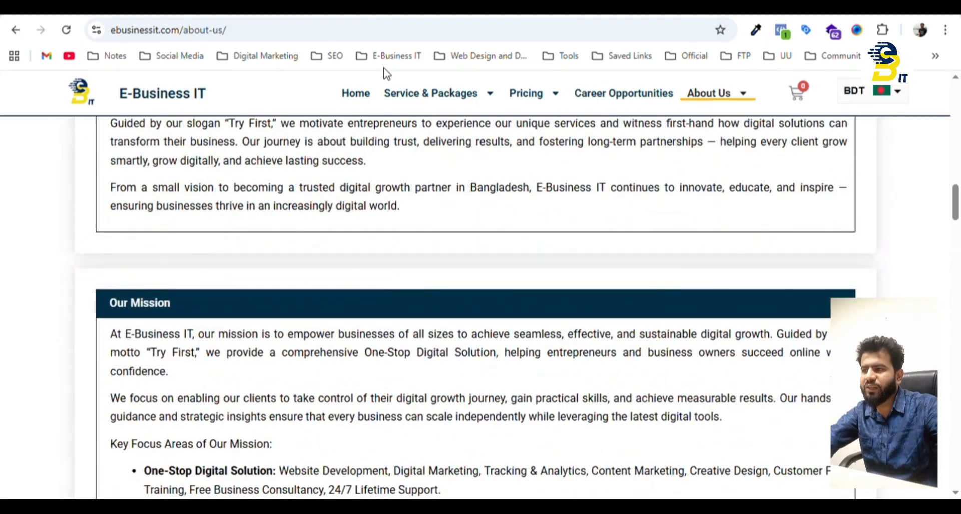
scroll(365, 206, up, 10)
scroll(264, 227, up, 6)
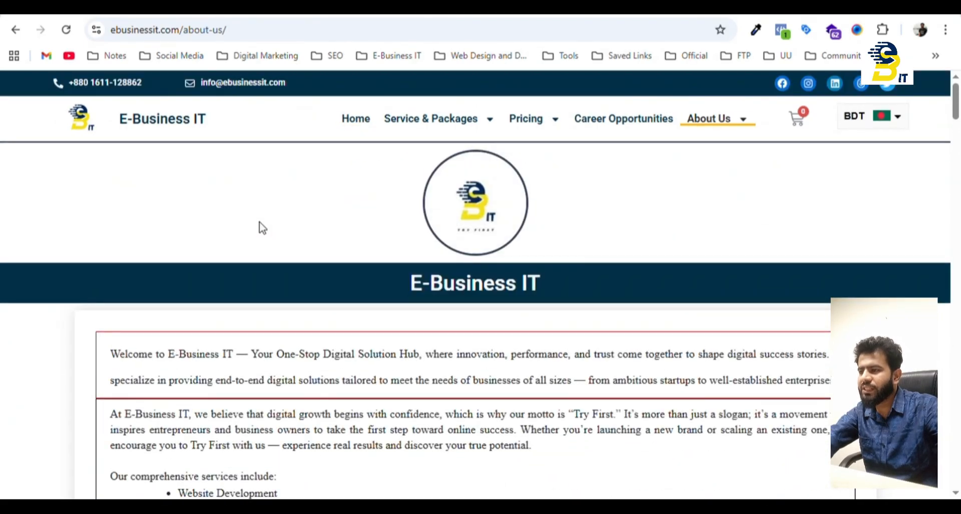
scroll(313, 221, down, 7)
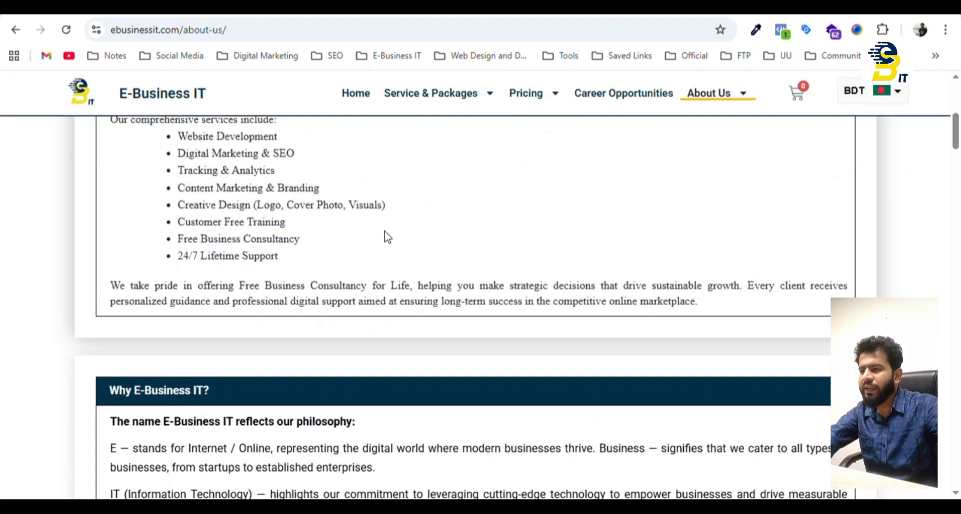
scroll(386, 235, up, 4)
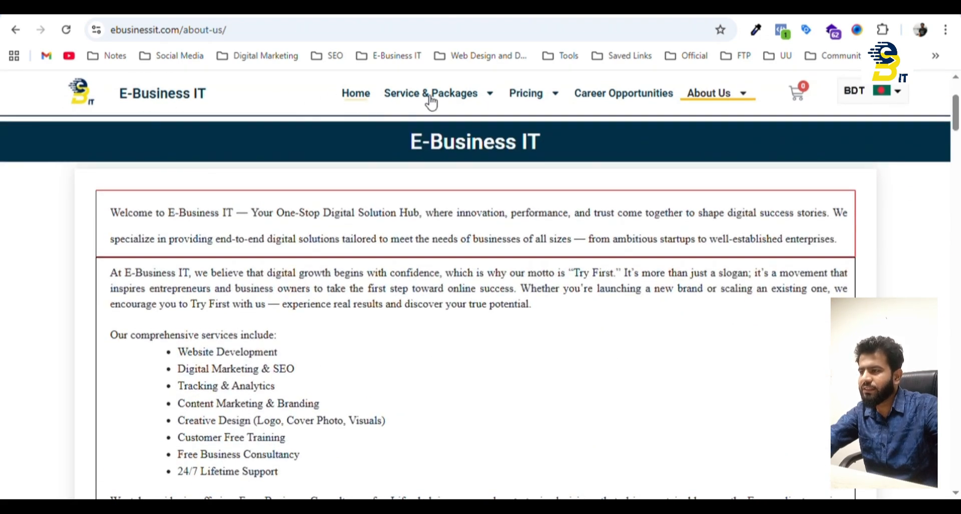
scroll(327, 187, down, 4)
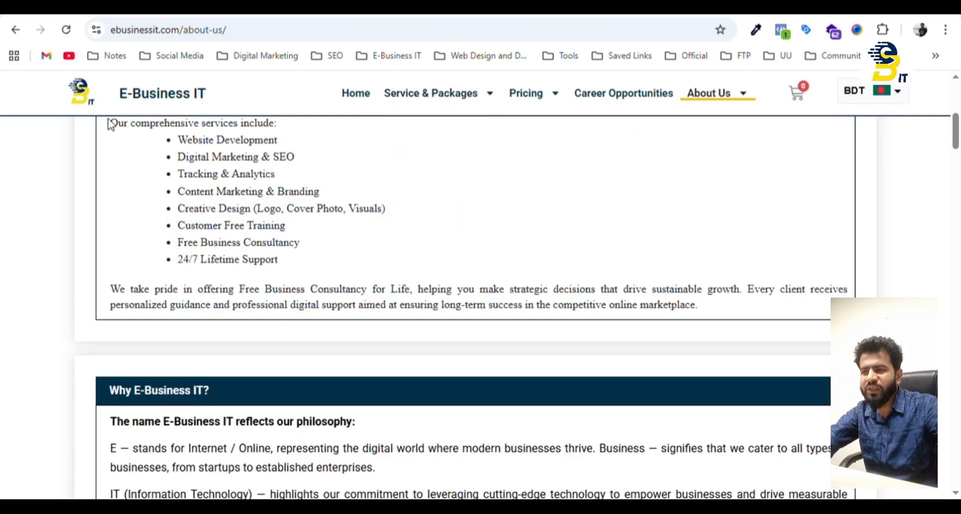
scroll(440, 344, down, 15)
scroll(372, 283, down, 15)
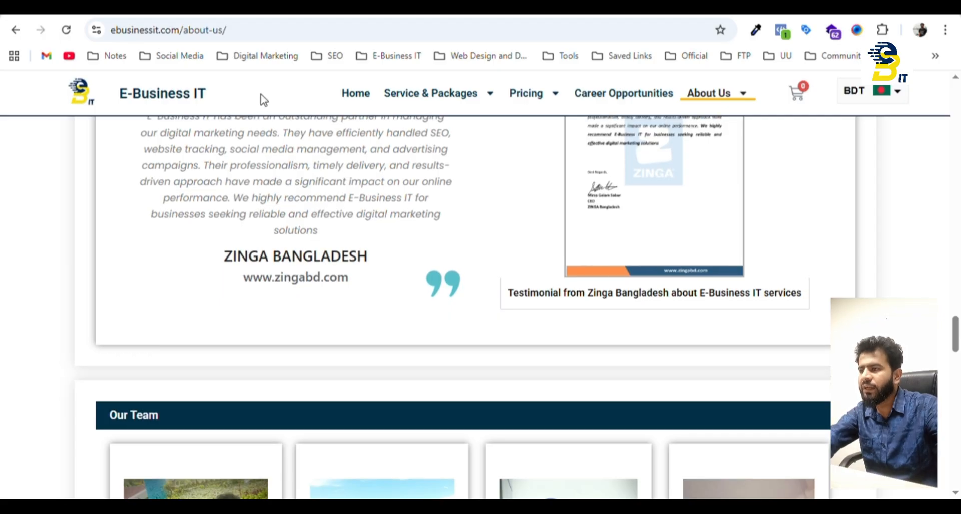
scroll(359, 321, down, 5)
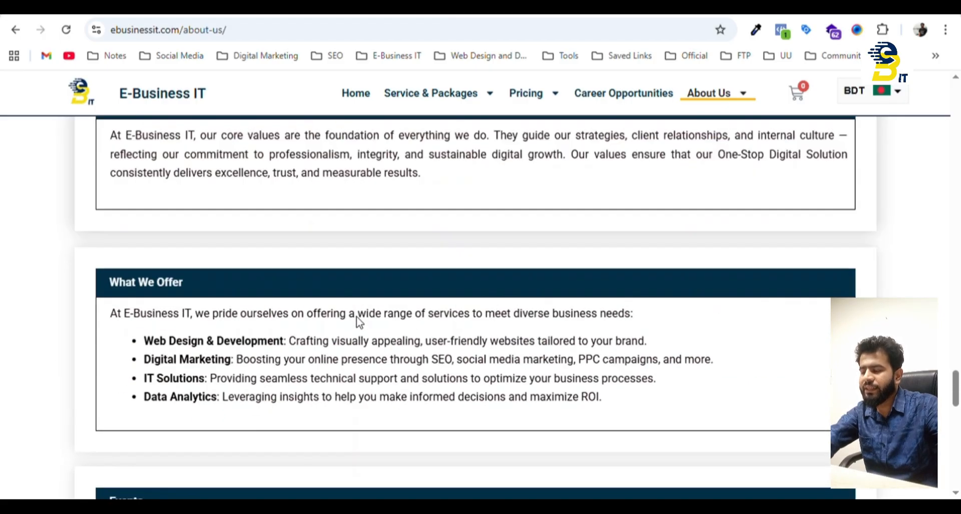
scroll(359, 321, down, 10)
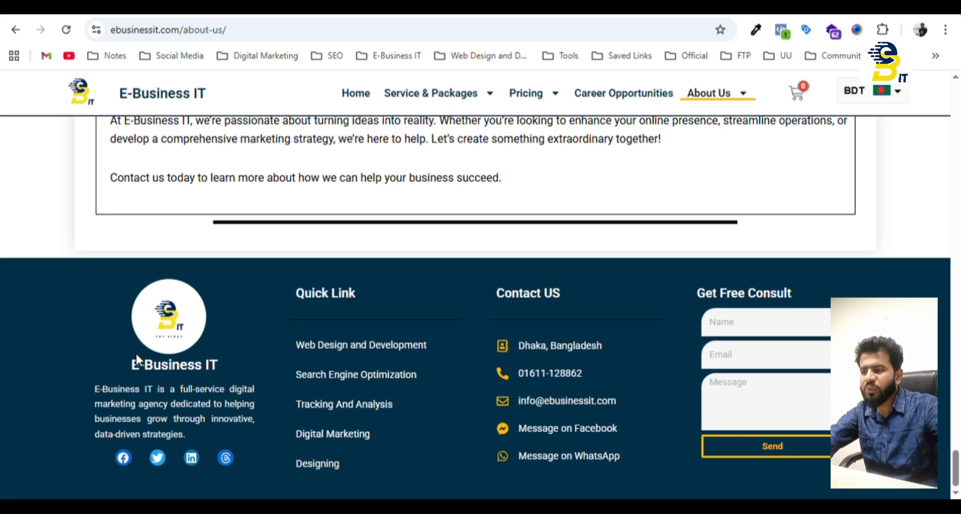
scroll(134, 354, up, 20)
scroll(140, 359, up, 20)
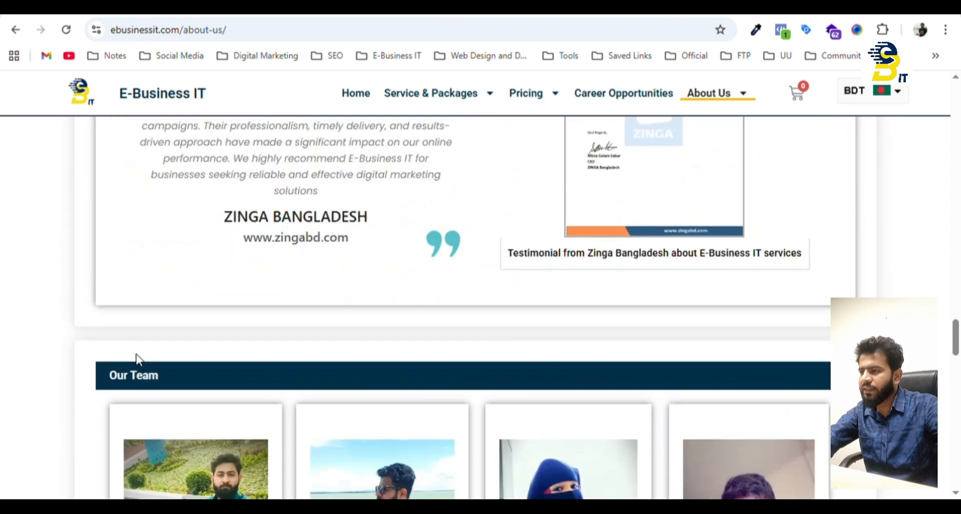
scroll(142, 361, up, 5)
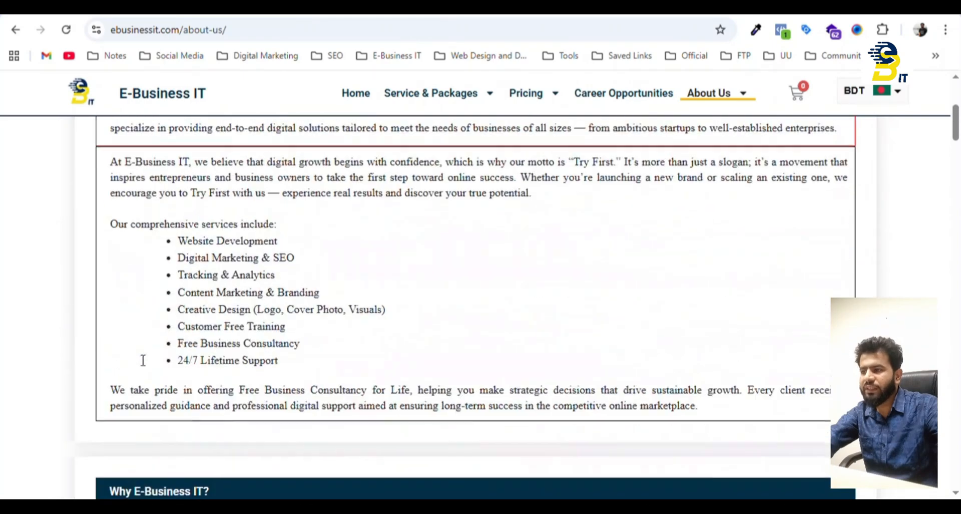
click(353, 94)
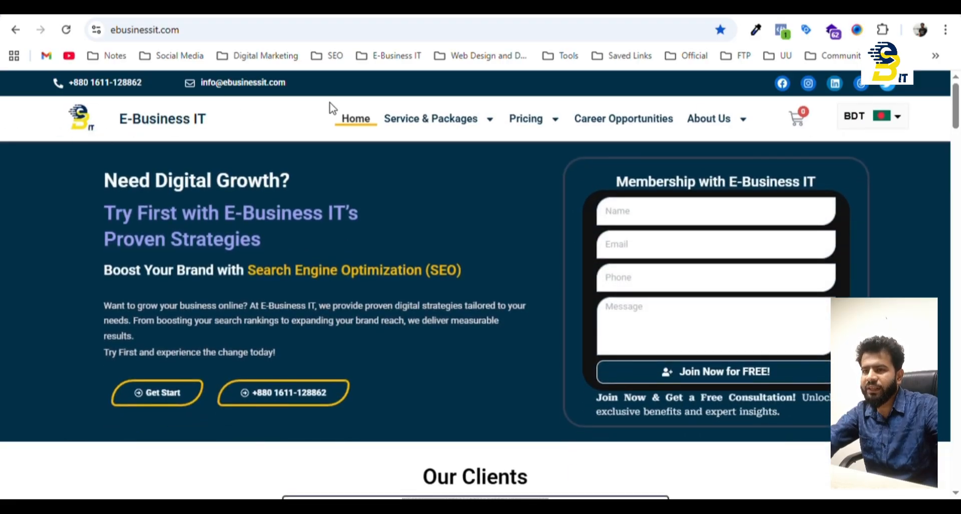
Scroll down the ebusinessit.com homepage and back up to the top.
scroll(360, 175, down, 15)
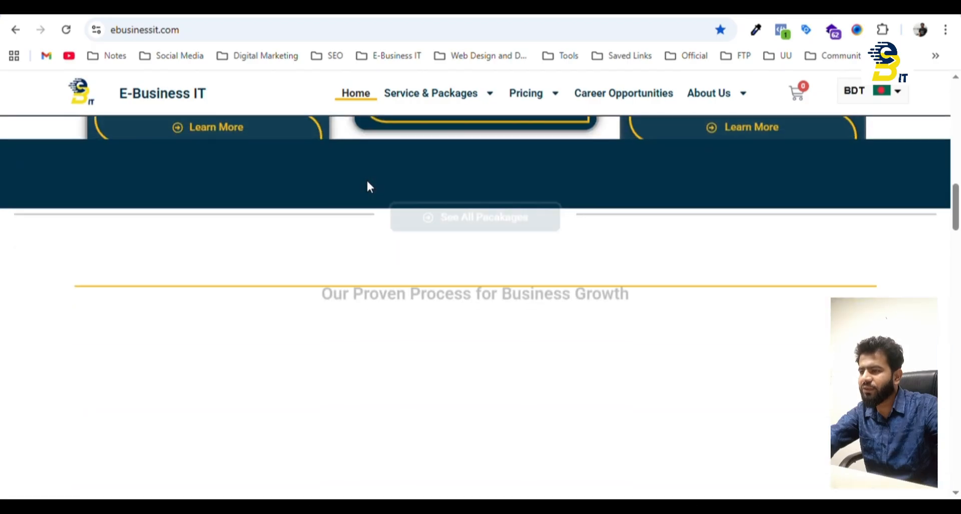
scroll(368, 187, down, 10)
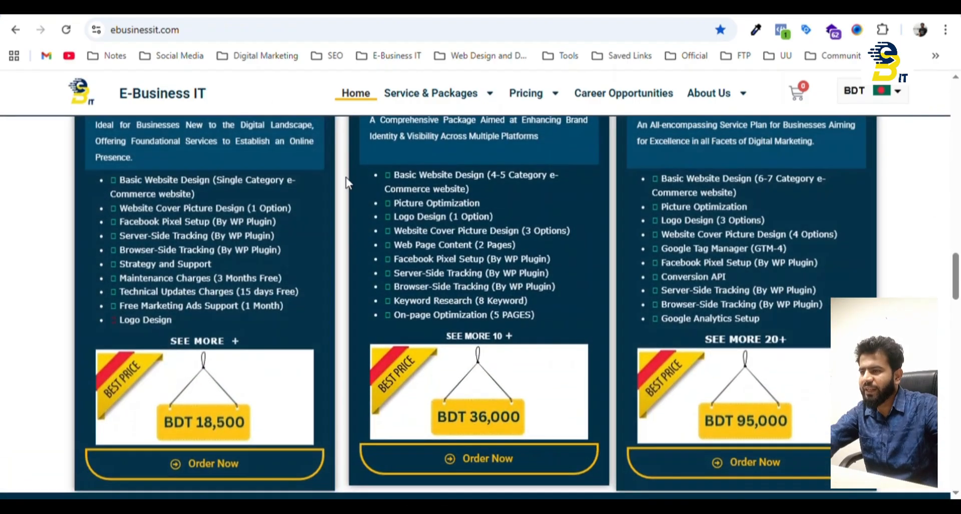
scroll(356, 190, down, 15)
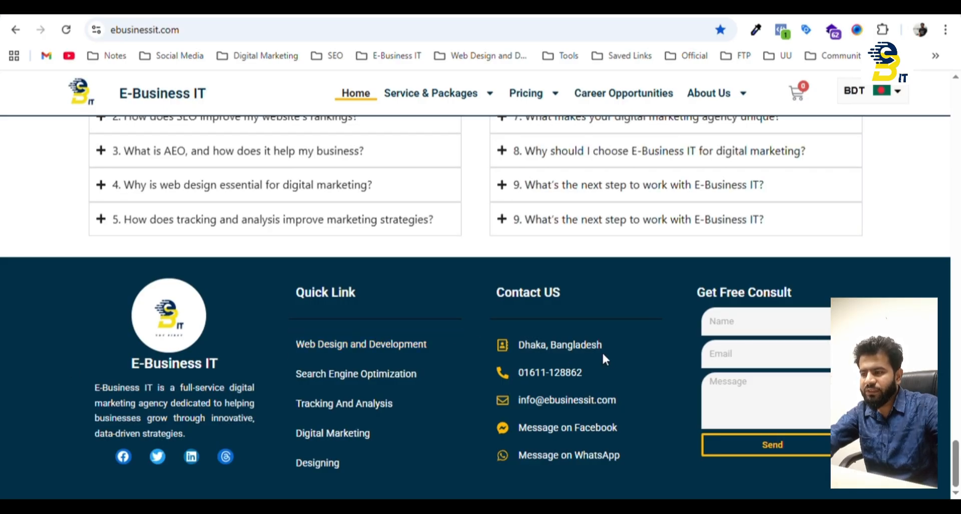
scroll(605, 350, up, 1)
scroll(301, 338, up, 5)
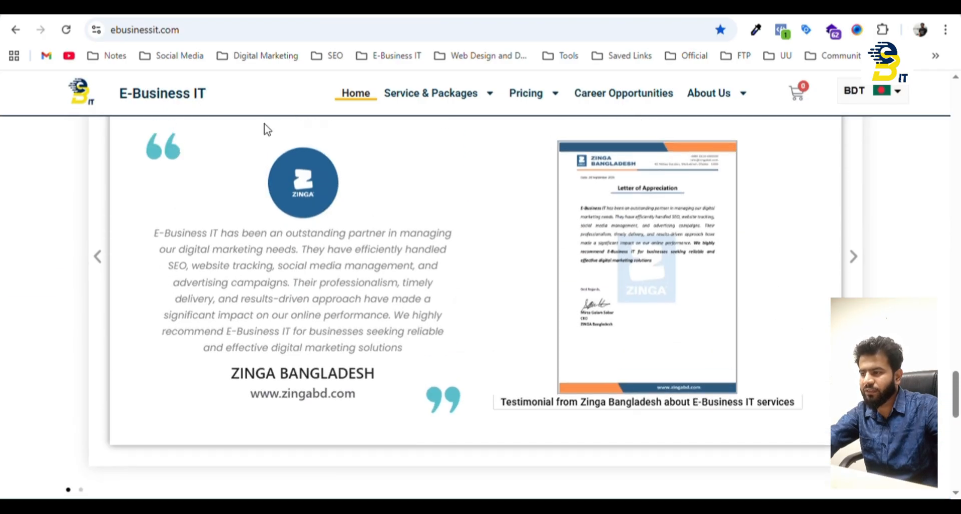
scroll(188, 293, up, 10)
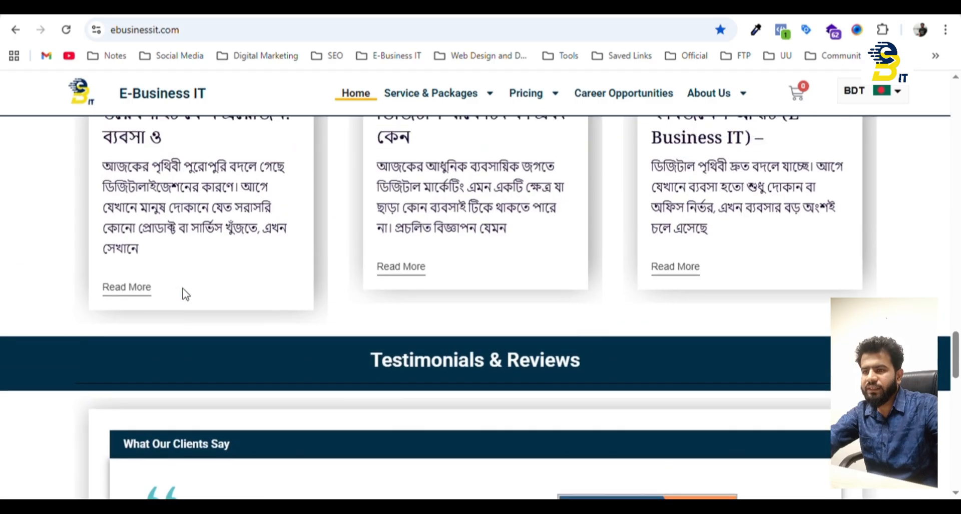
scroll(187, 293, up, 10)
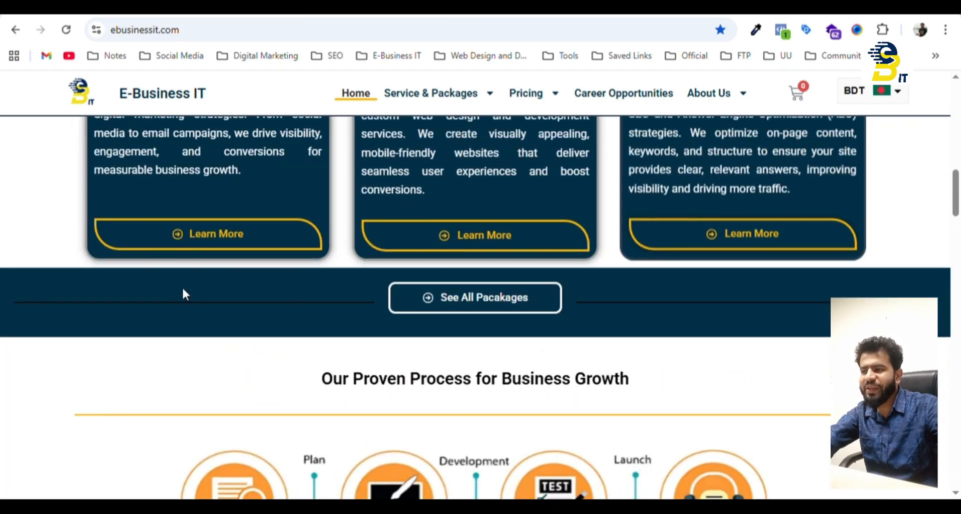
scroll(182, 292, up, 5)
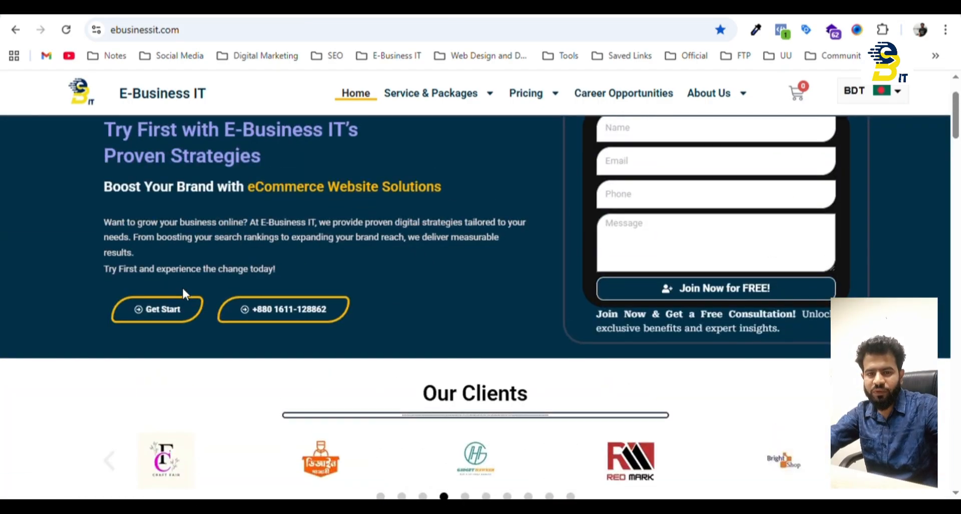
scroll(182, 289, up, 2)
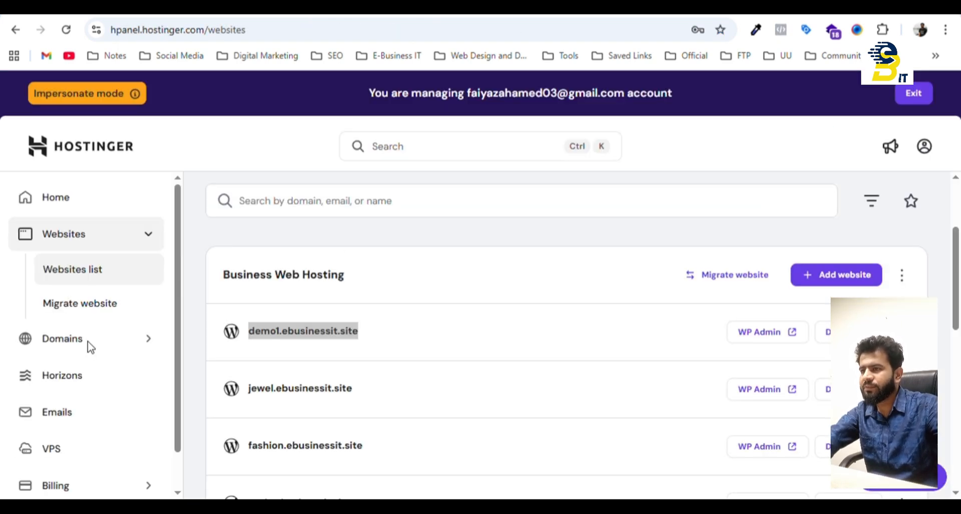
Go back to All Pages, listing About Us, Contact Us, Home and draft Privacy Policy.
click(404, 7)
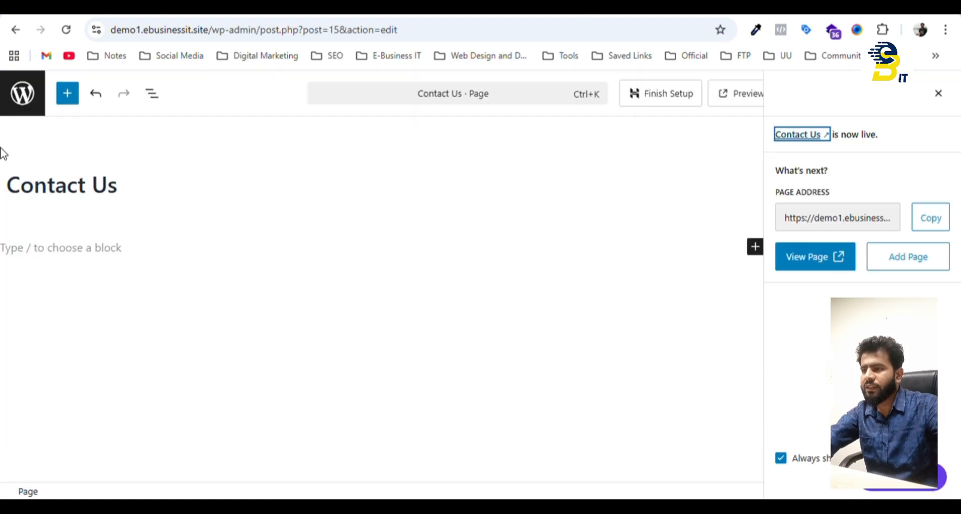
click(15, 29)
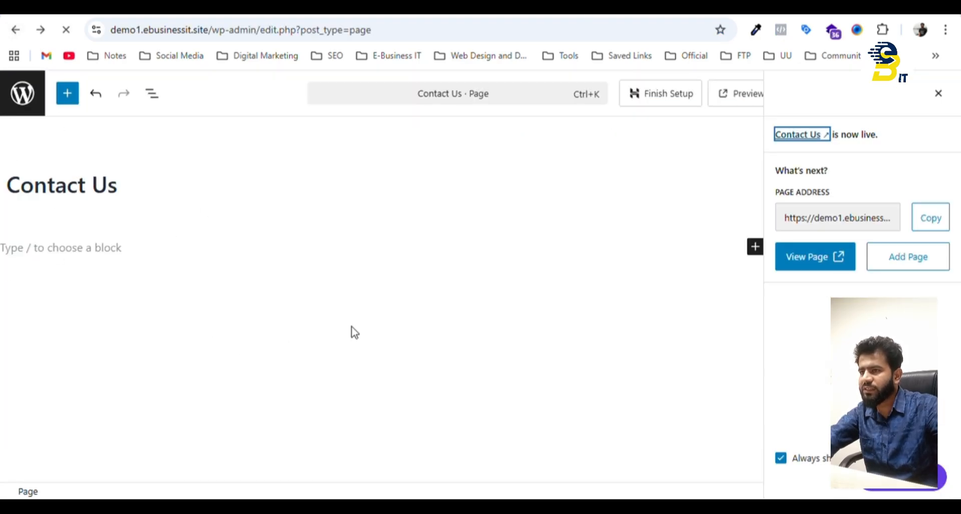
scroll(76, 348, down, 3)
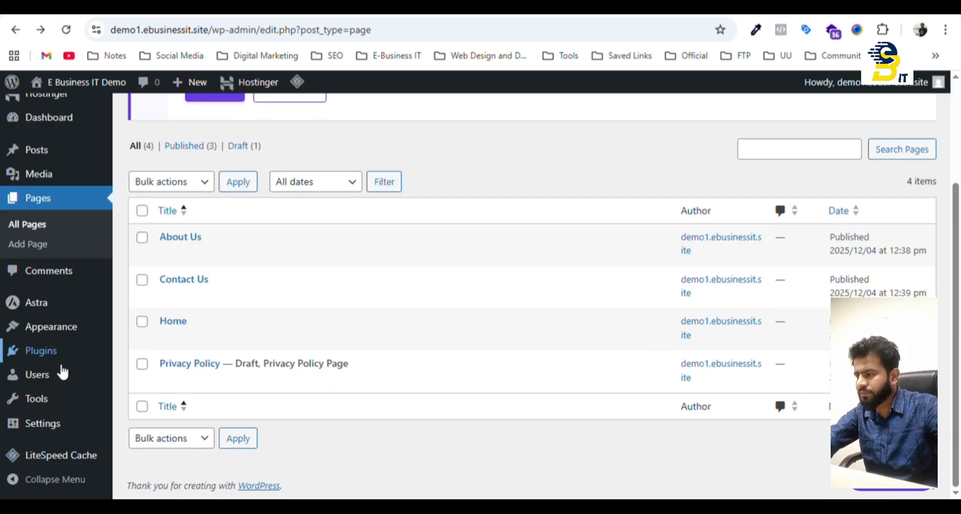
mouse_move(60, 425)
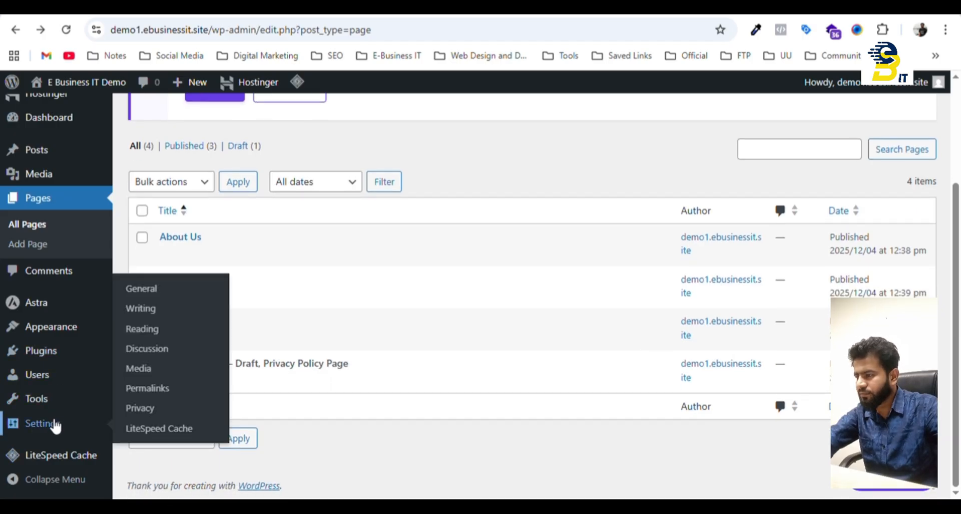
mouse_move(18, 359)
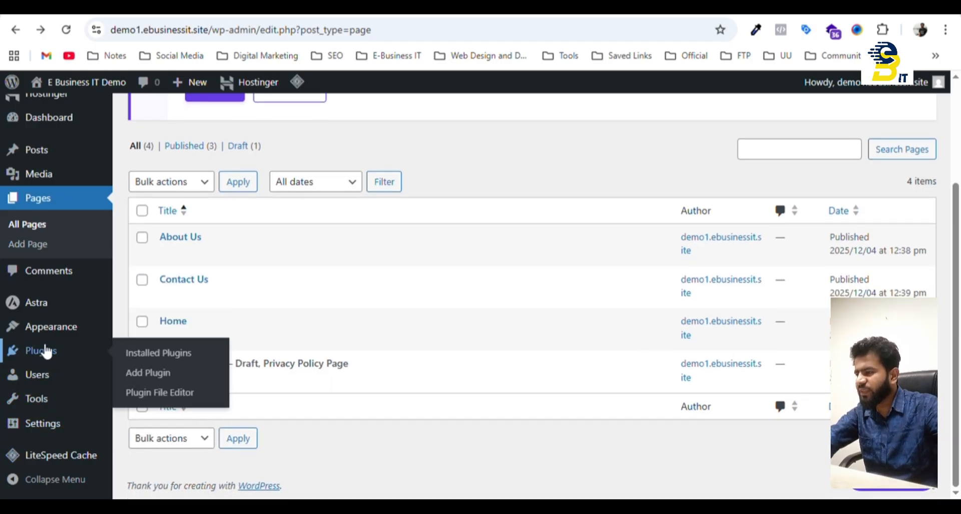
mouse_move(48, 339)
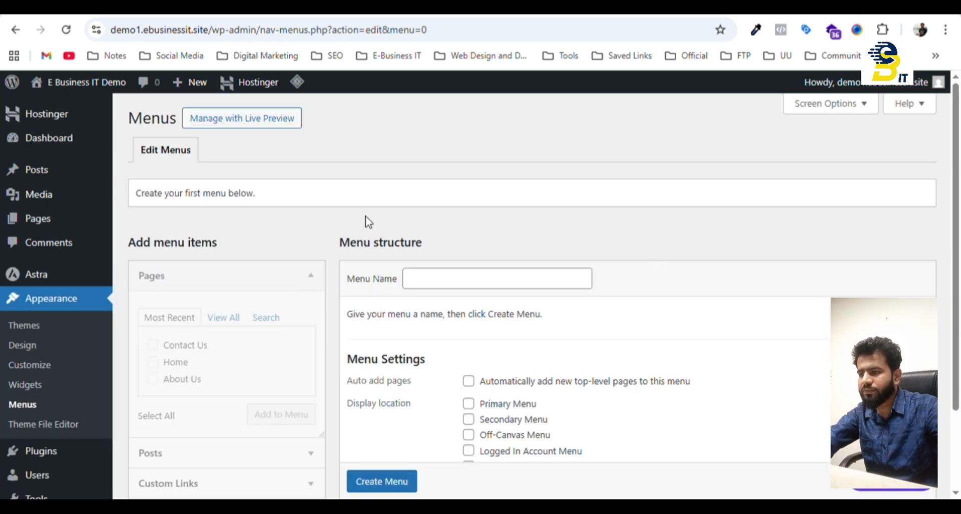
Enter Main_Menu as the new menu's name and create the menu.
scroll(457, 200, down, 2)
scroll(457, 208, up, 2)
scroll(459, 205, down, 2)
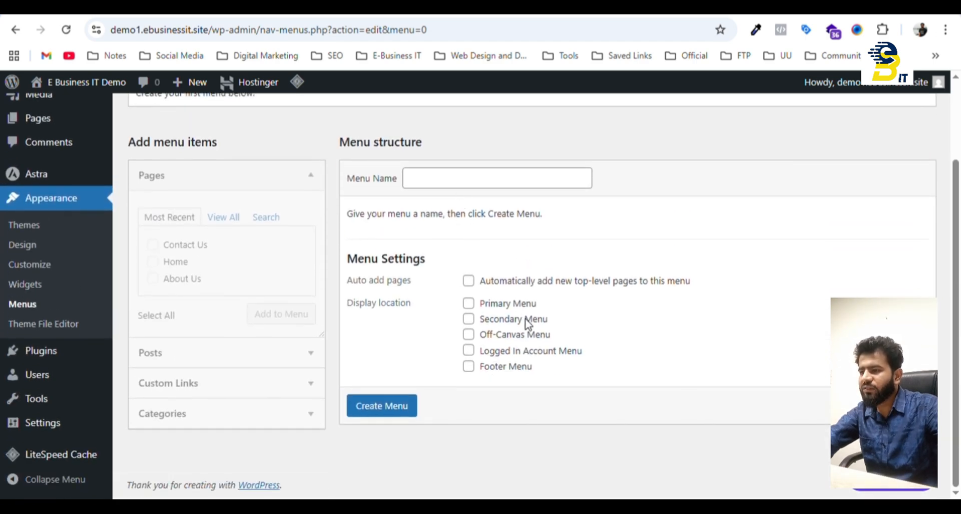
scroll(236, 276, up, 1)
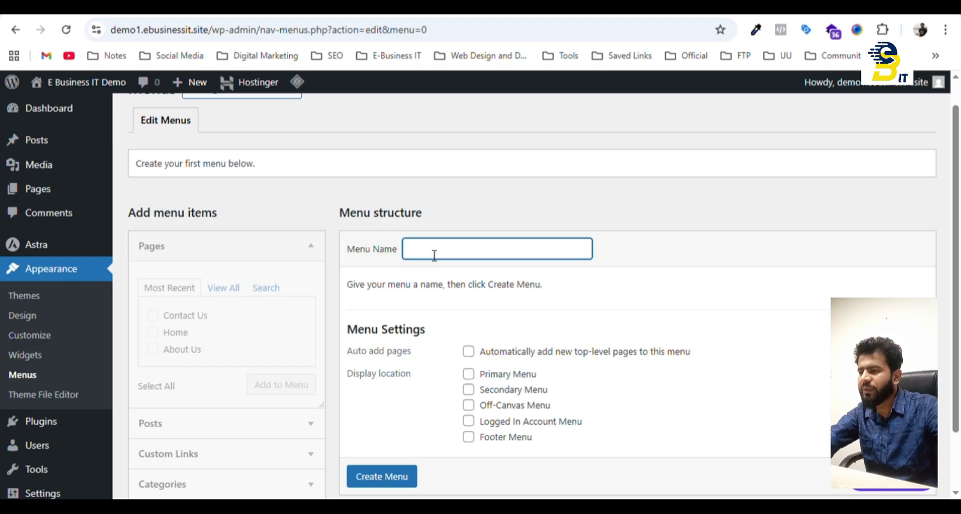
click(528, 312)
click(483, 253)
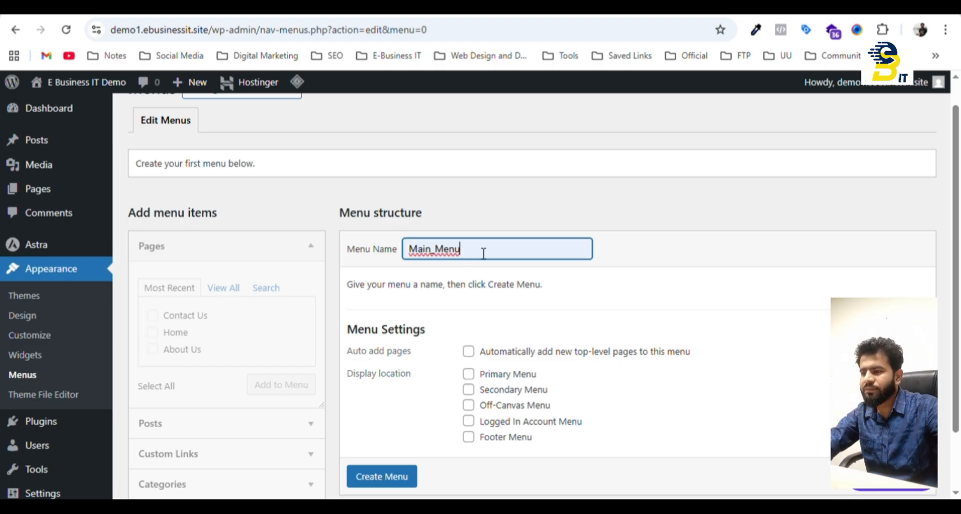
click(651, 256)
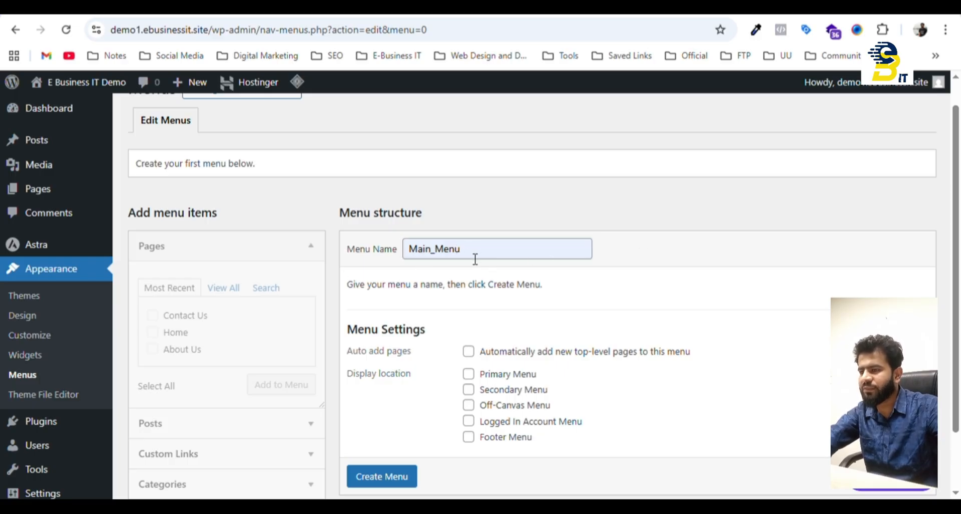
scroll(488, 253, down, 2)
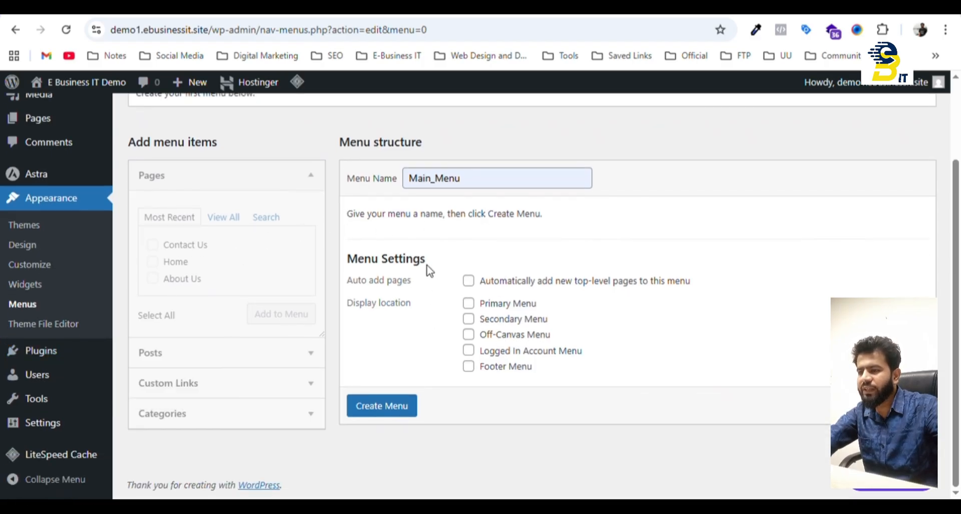
click(395, 404)
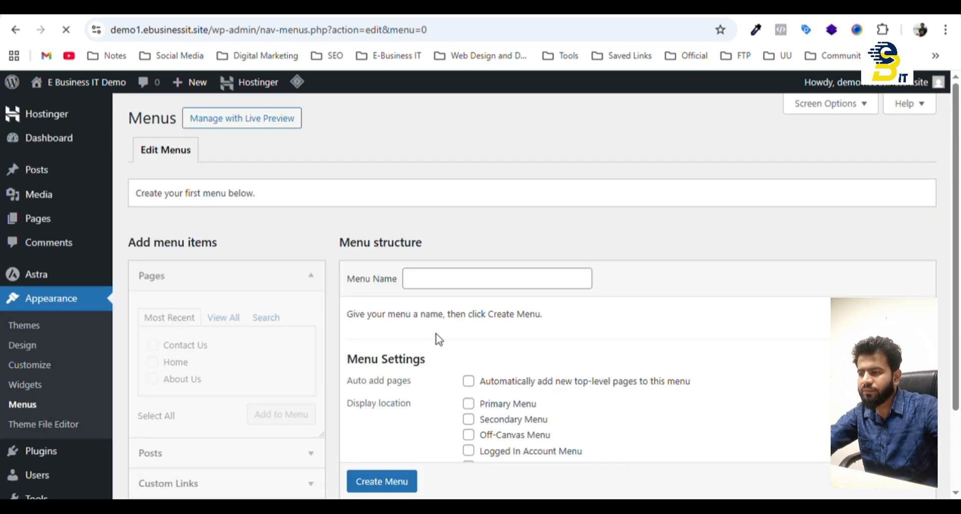
Tick the Primary Menu location and re-enter the Main_Menu name.
scroll(435, 339, down, 1)
click(468, 332)
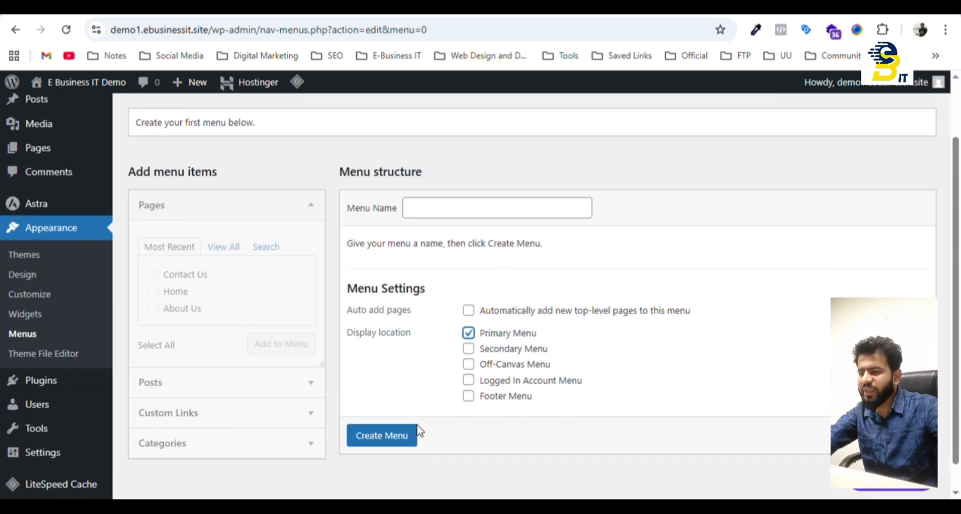
scroll(266, 207, up, 1)
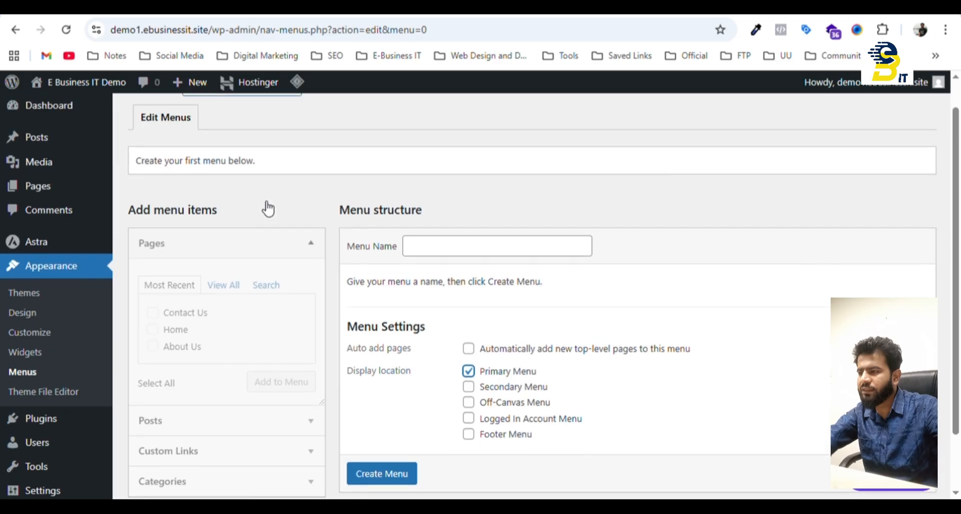
click(438, 279)
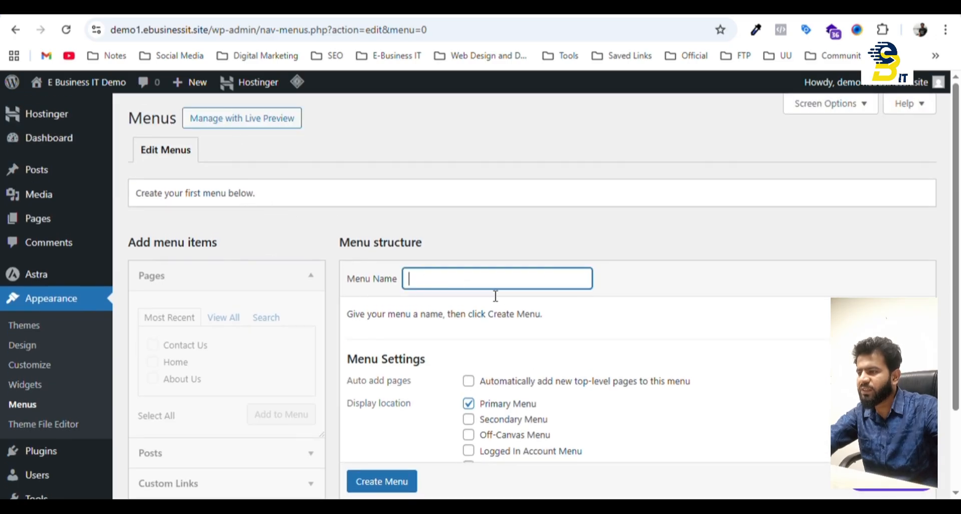
text(Main_Menu)
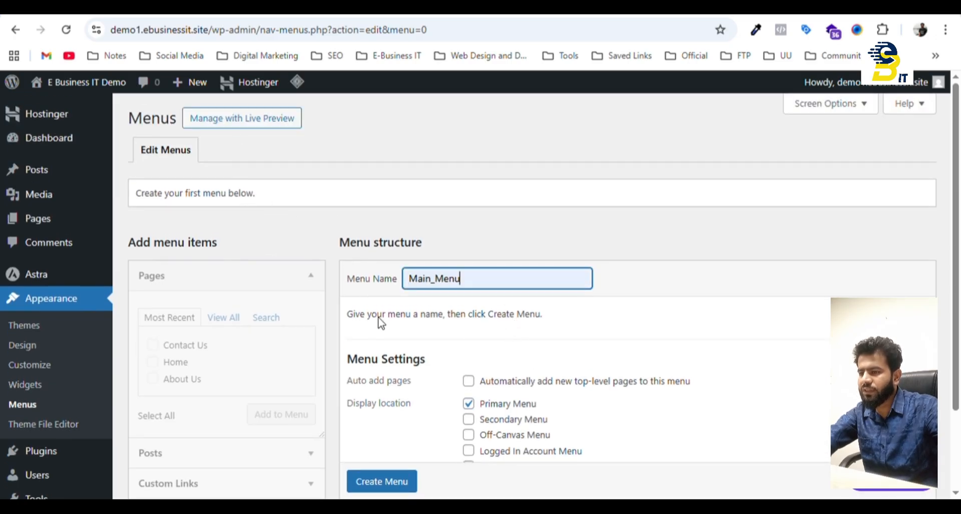
scroll(340, 296, down, 1)
Try creating the menu as Main_Menu and find it rejected as a duplicate name.
click(394, 440)
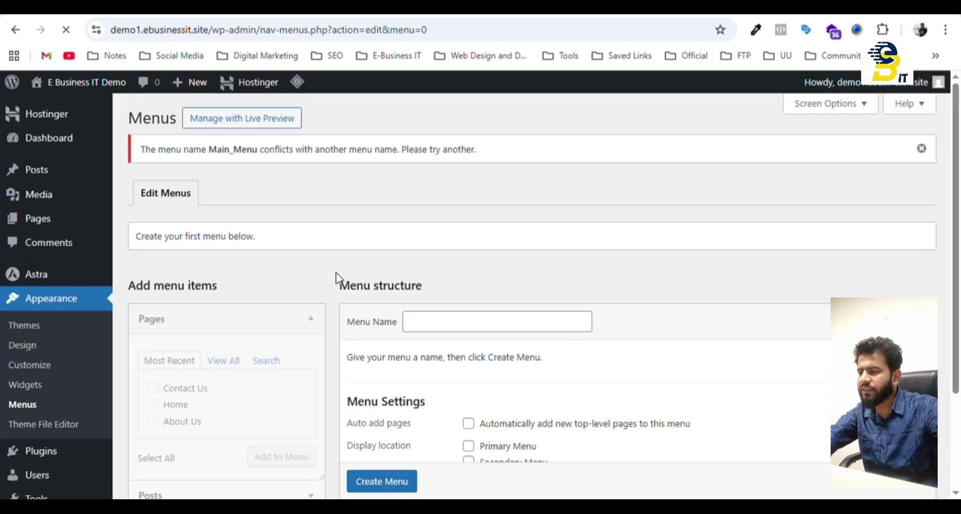
scroll(336, 276, down, 2)
scroll(281, 286, up, 2)
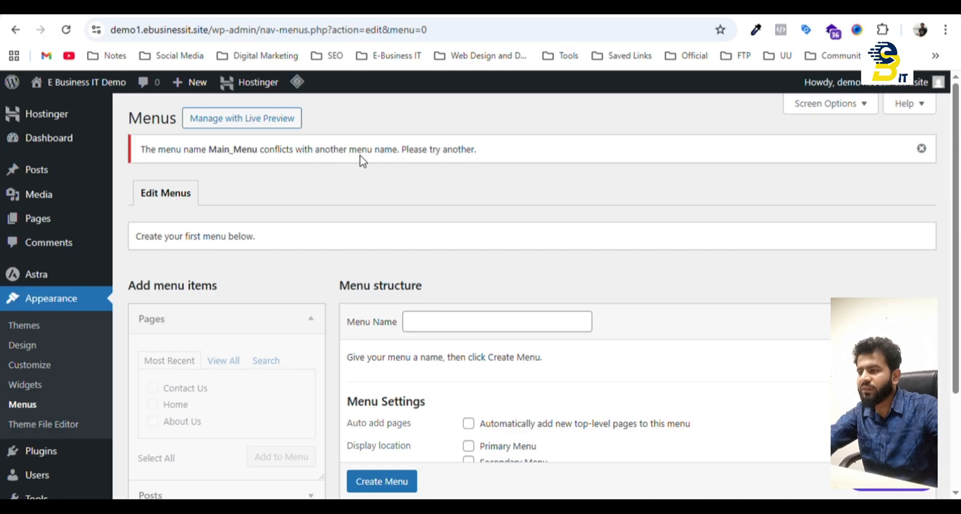
scroll(488, 235, down, 3)
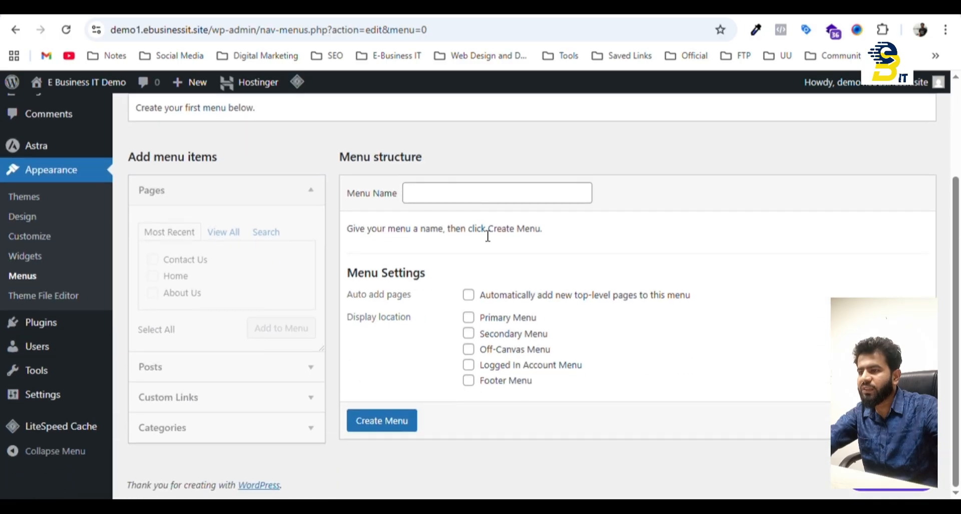
Rename the menu to 'Main Menu', tick the Primary Menu location, and create it.
click(457, 194)
text(Main Menu)
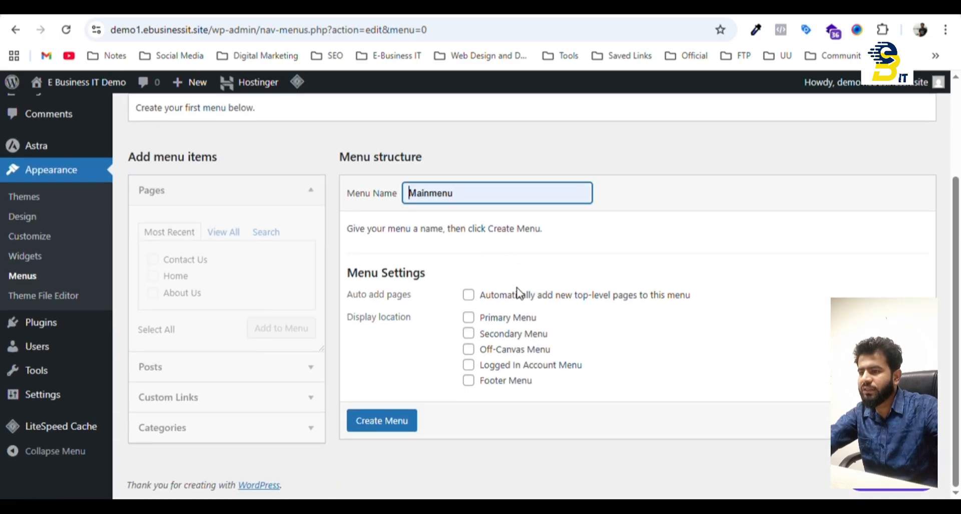
click(471, 318)
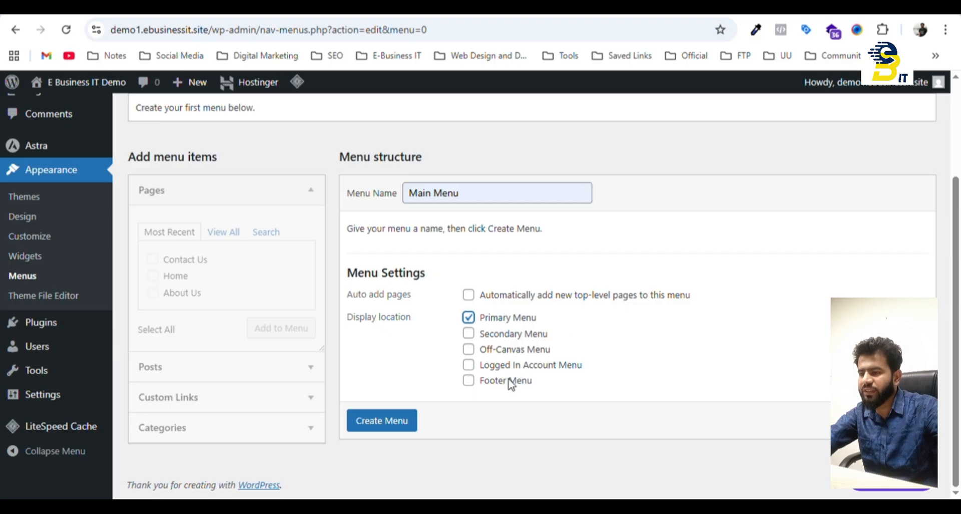
click(398, 428)
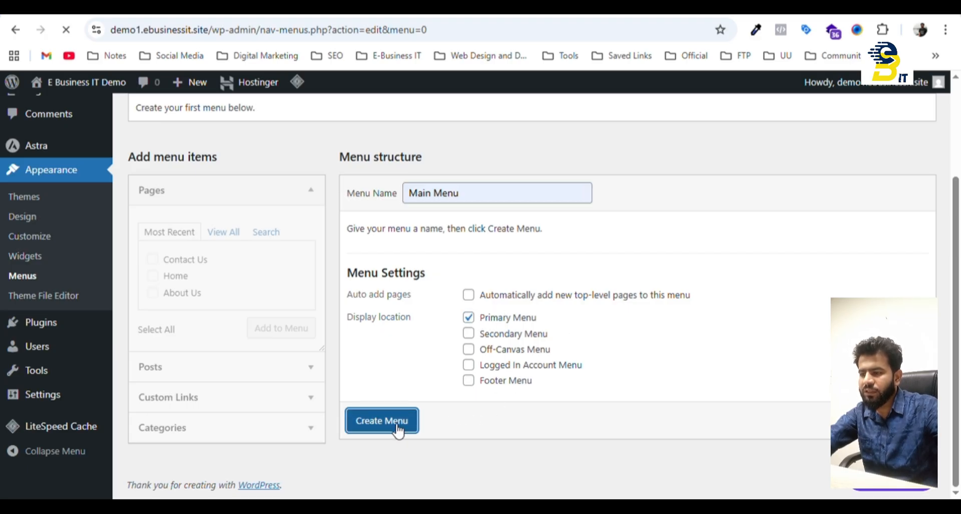